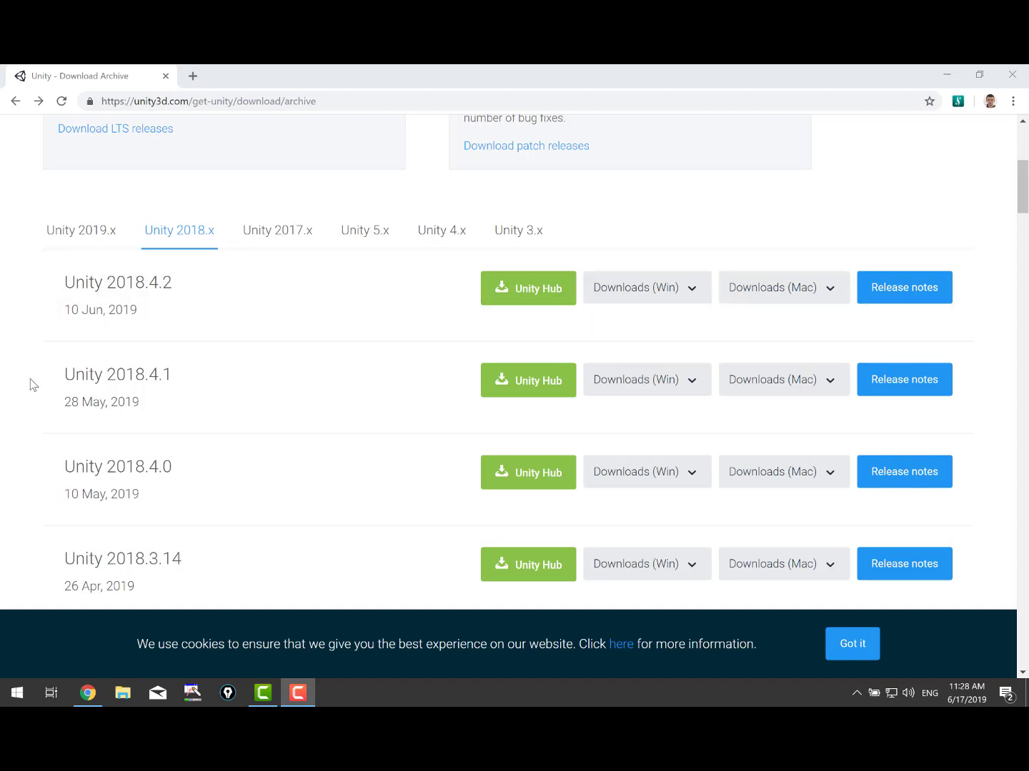
Scroll the Unity 2018.x release list down toward Unity 2018.3.12.
{"action": "scroll", "coordinate": [30, 385], "scroll_direction": "down", "scroll_amount": 1}
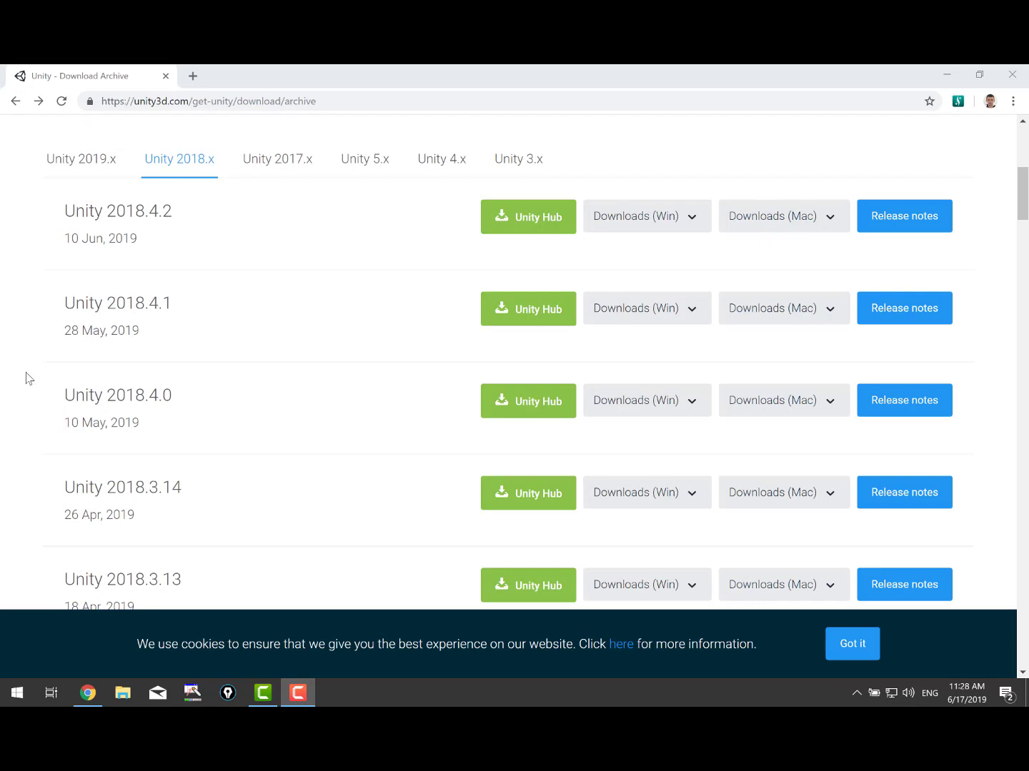
{"action": "scroll", "coordinate": [25, 375], "scroll_direction": "down", "scroll_amount": 2}
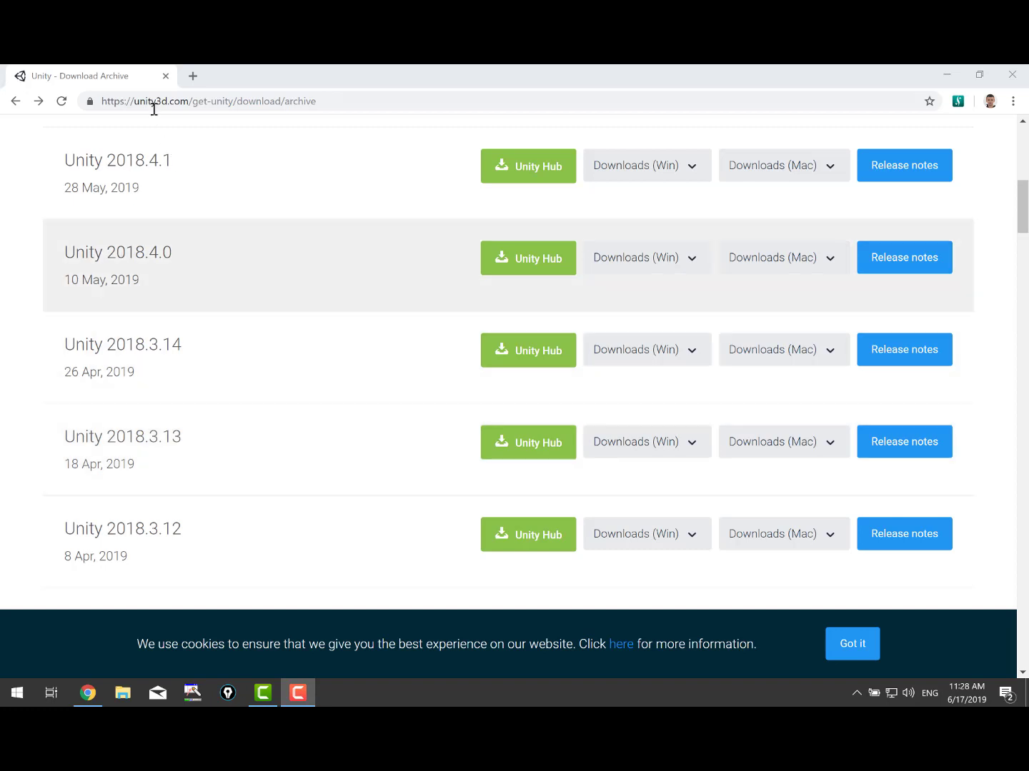
Highlight the Long Term Support heading and the Unity 2018.3.13 release name on the archive page.
{"action": "left_click", "coordinate": [144, 101]}
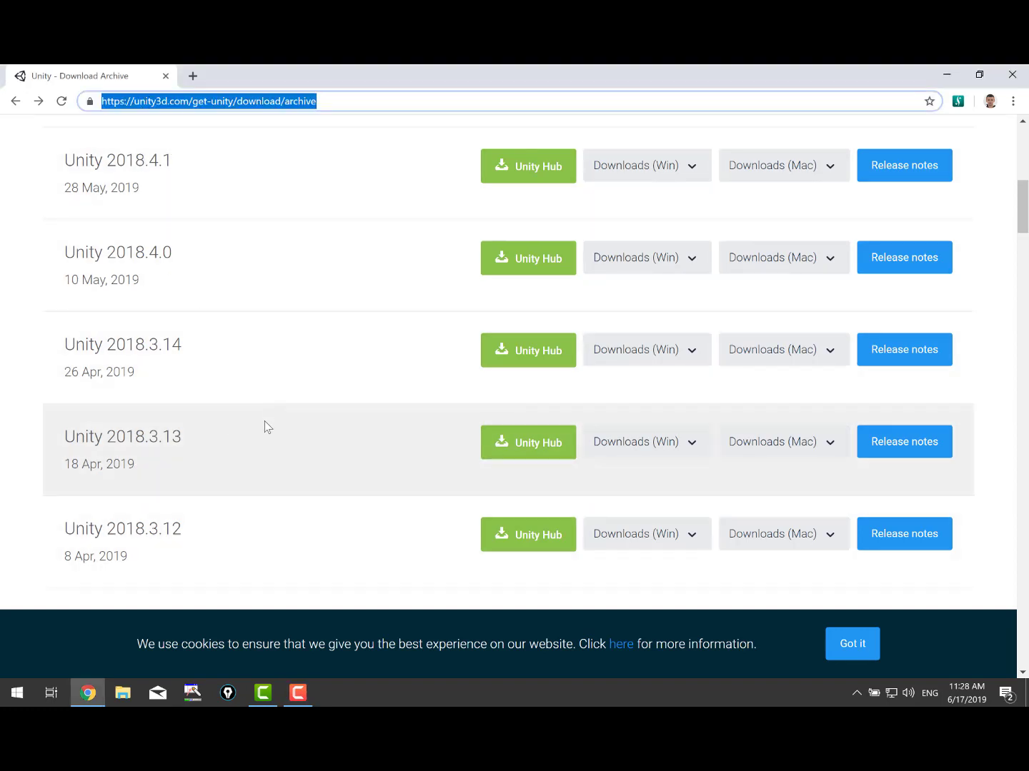
{"action": "scroll", "coordinate": [264, 426], "scroll_direction": "up", "scroll_amount": 5}
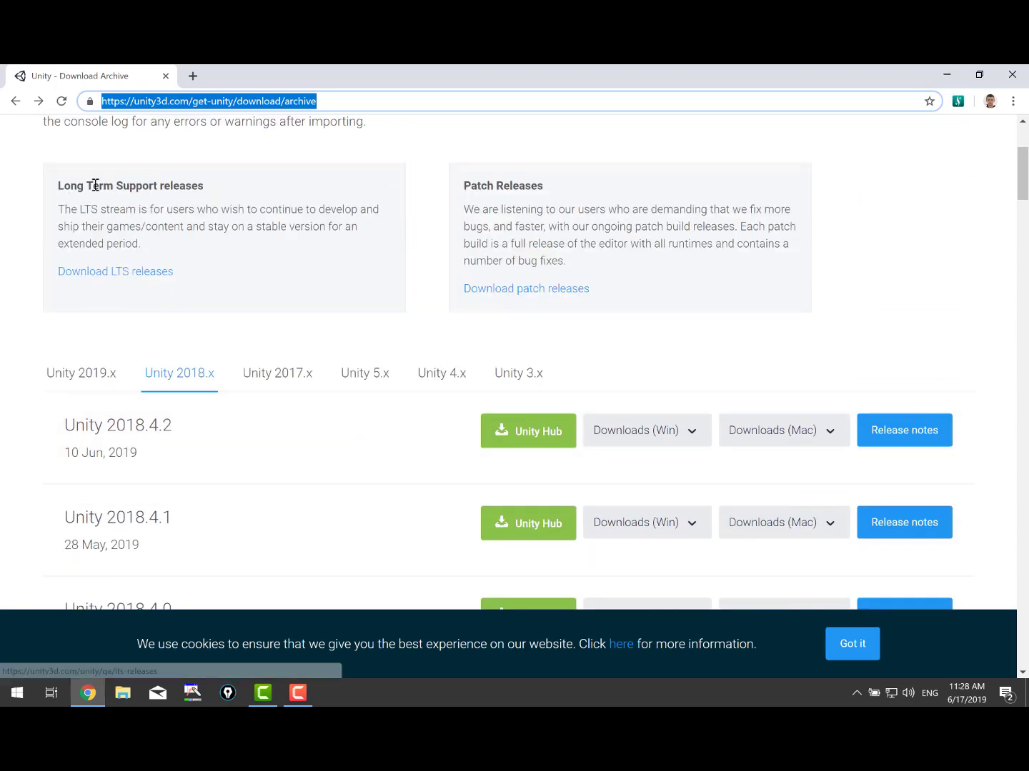
{"action": "left_click_drag", "start_coordinate": [98, 187], "coordinate": [208, 184]}
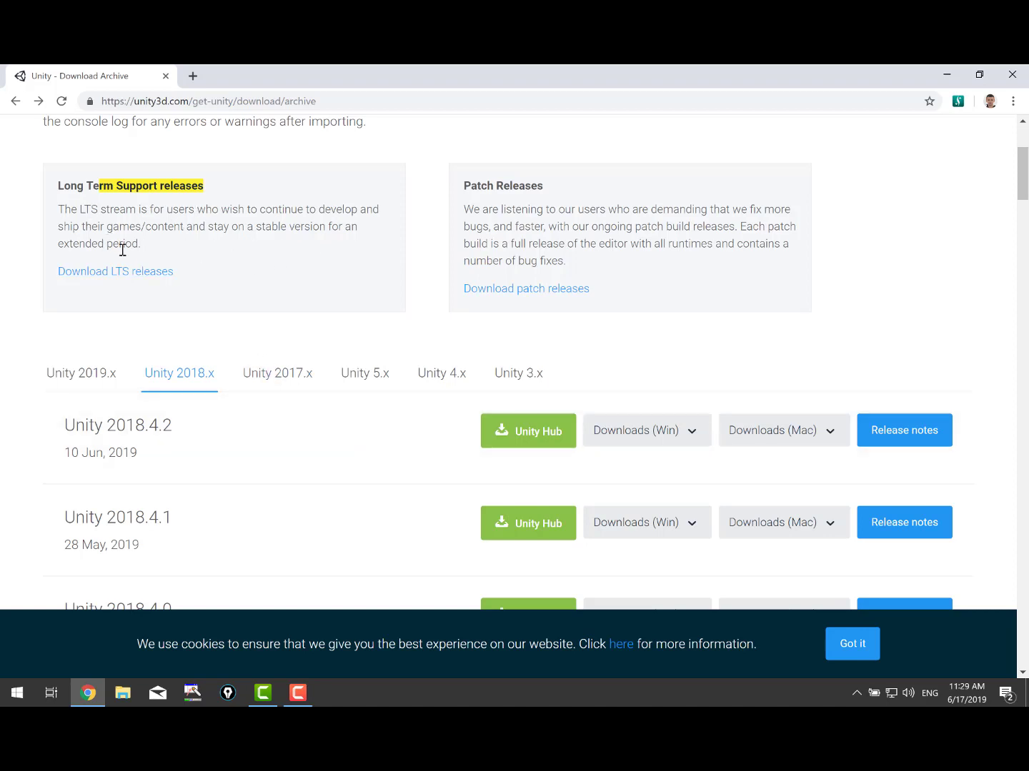
{"action": "left_click_drag", "start_coordinate": [144, 244], "coordinate": [58, 184]}
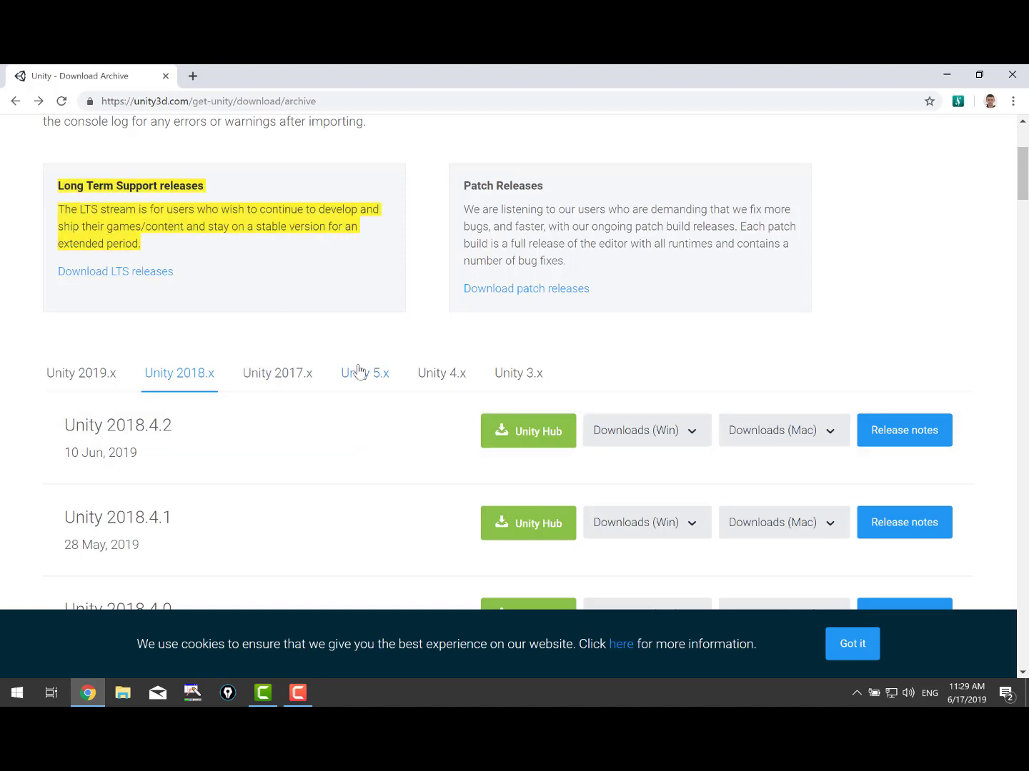
{"action": "scroll", "coordinate": [289, 259], "scroll_direction": "down", "scroll_amount": 2}
{"action": "scroll", "coordinate": [317, 335], "scroll_direction": "down", "scroll_amount": 3}
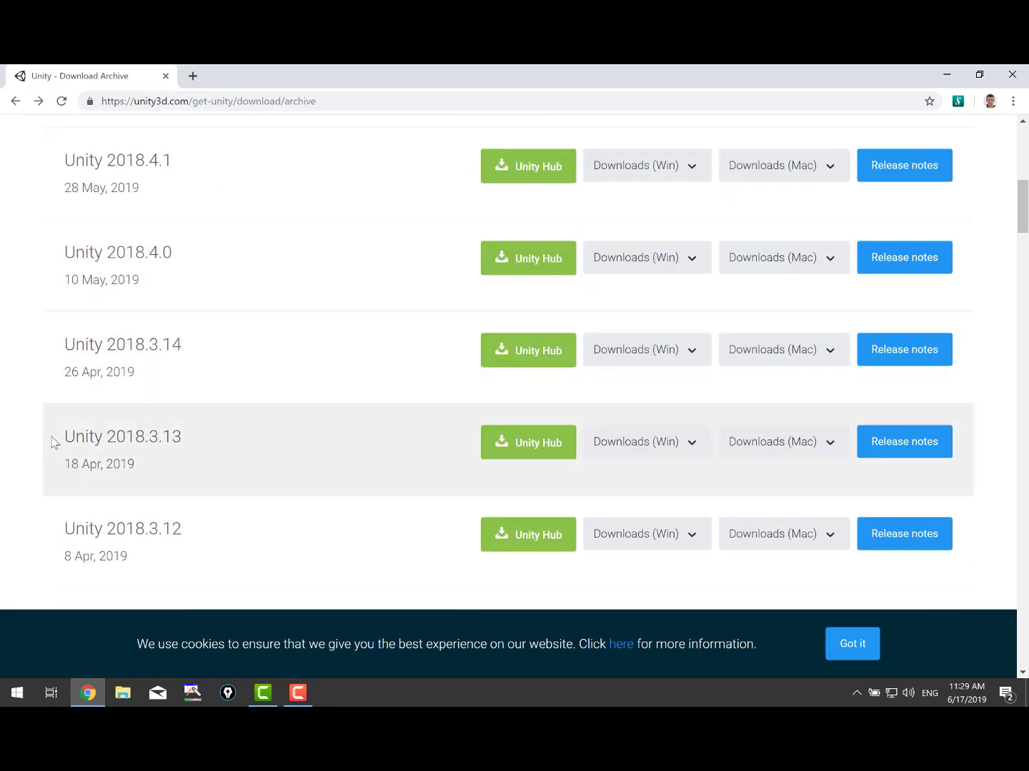
{"action": "left_click_drag", "start_coordinate": [74, 435], "coordinate": [183, 429]}
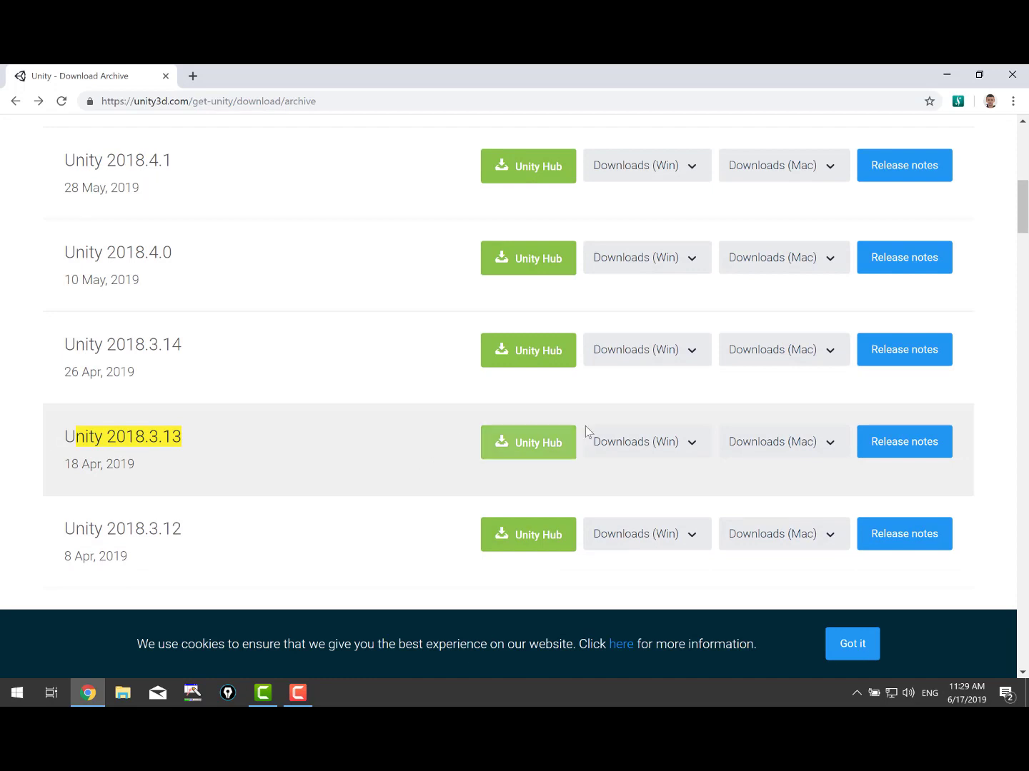
Download the Unity 2018.3.13 Windows Unity Installer and run it, allowing it to make changes.
{"action": "left_click", "coordinate": [697, 454]}
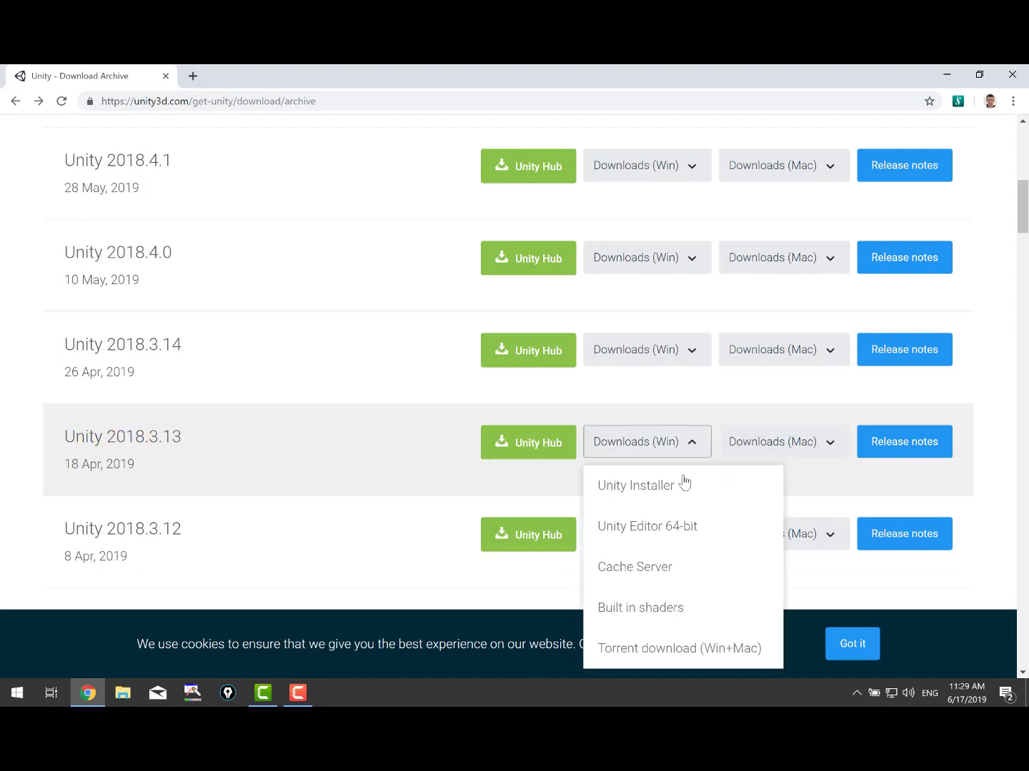
{"action": "left_click", "coordinate": [680, 491]}
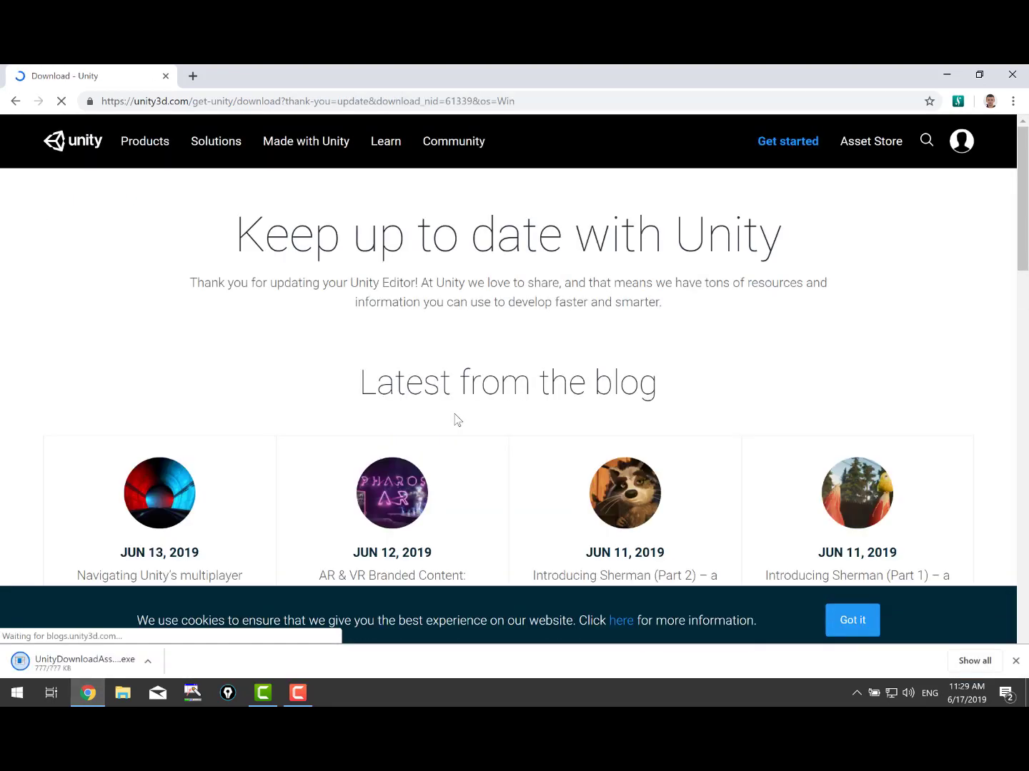
{"action": "left_click", "coordinate": [95, 668]}
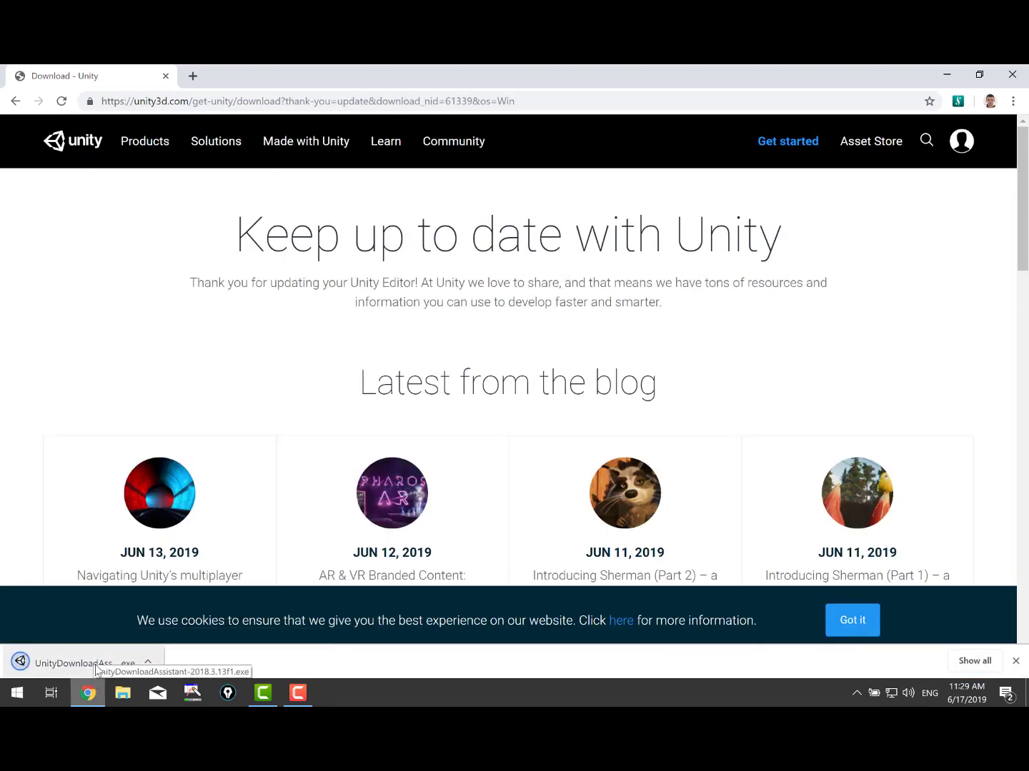
{"action": "left_click", "coordinate": [444, 473]}
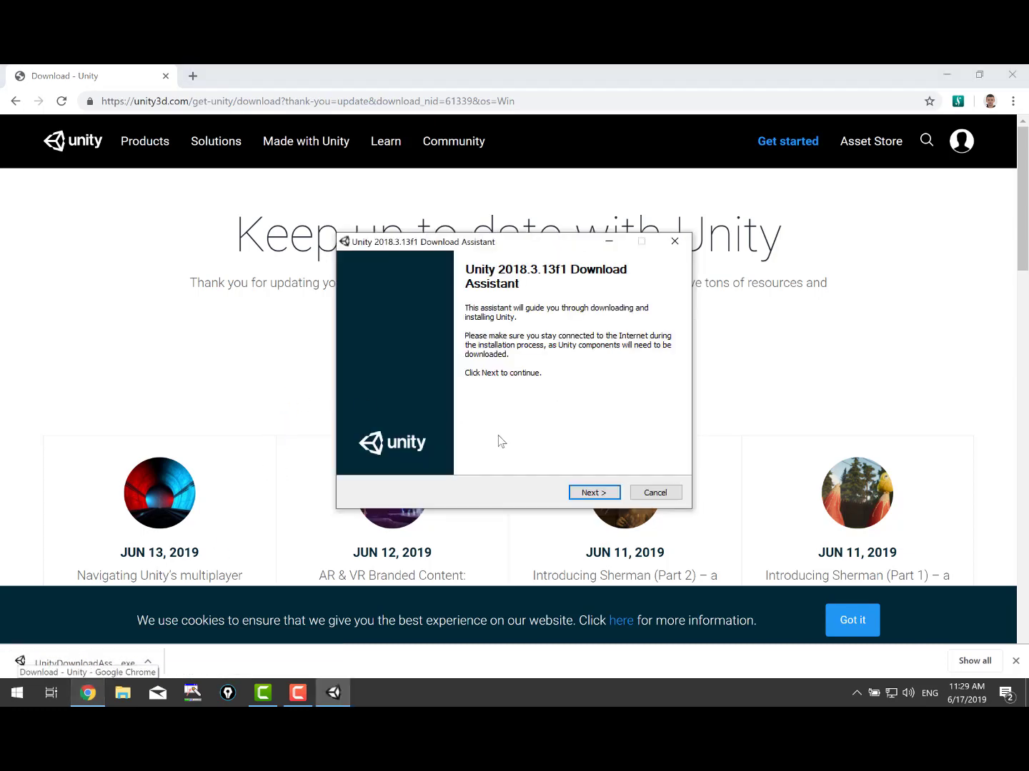
Accept the Unity terms of service and add Android Build Support to the components.
{"action": "left_click", "coordinate": [592, 493]}
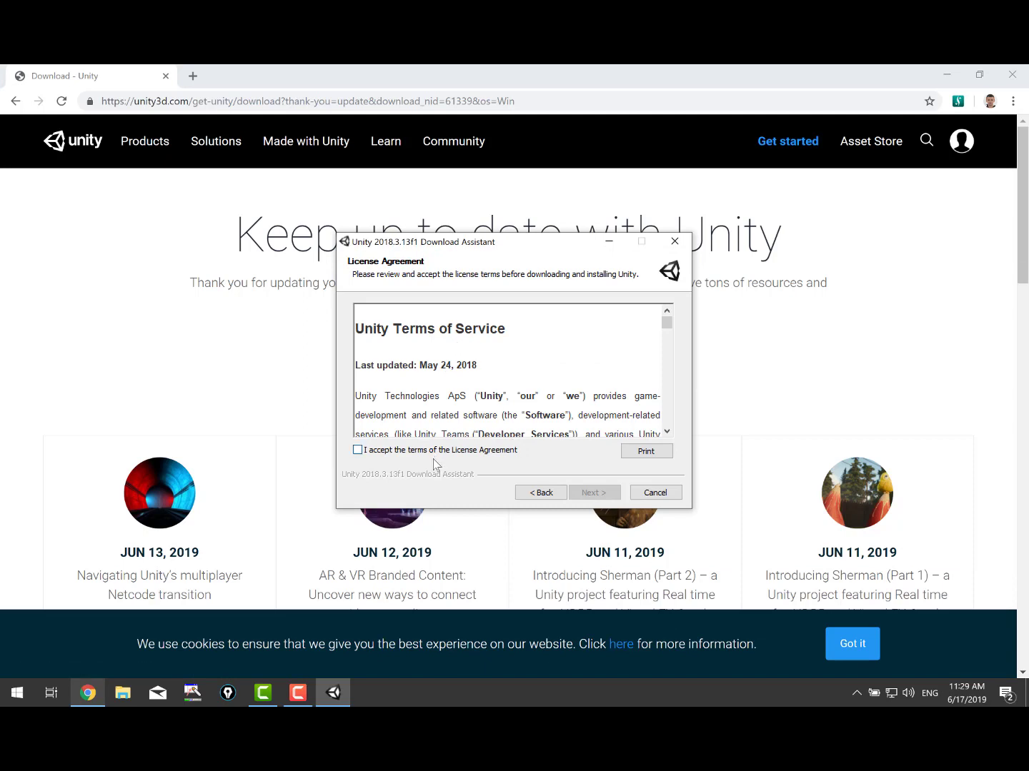
{"action": "left_click", "coordinate": [433, 450]}
{"action": "left_click", "coordinate": [593, 493]}
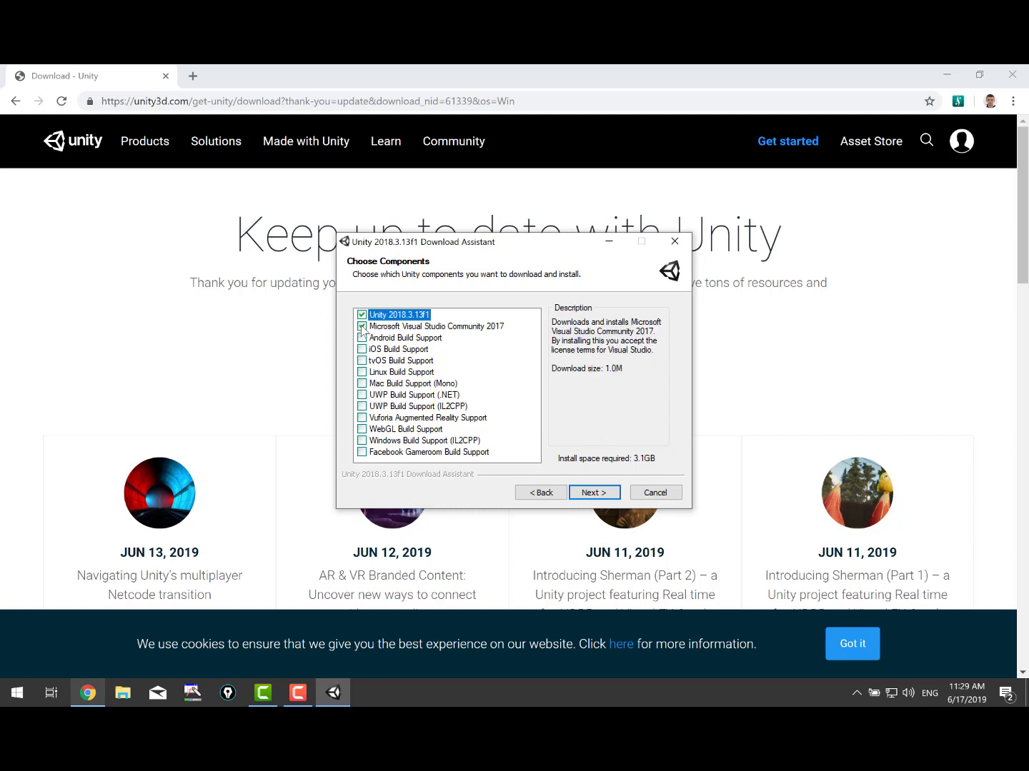
{"action": "left_click", "coordinate": [363, 338]}
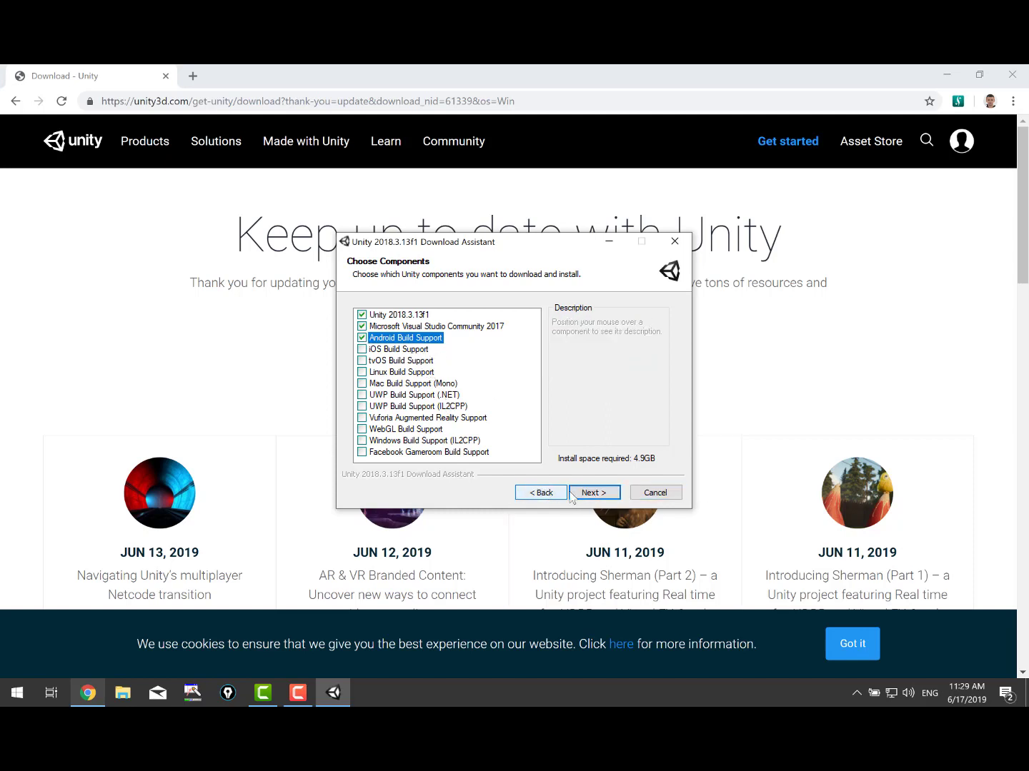
Keep the default install locations, accept the Visual Studio licence, and start the download.
{"action": "left_click", "coordinate": [593, 494]}
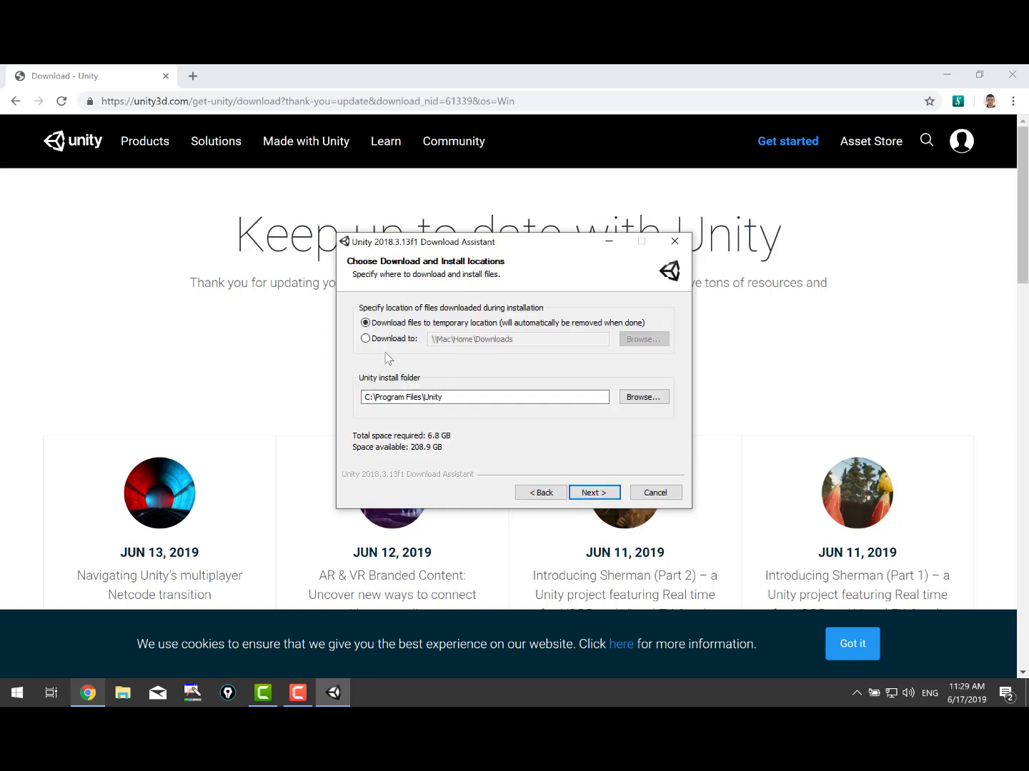
{"action": "left_click", "coordinate": [595, 493]}
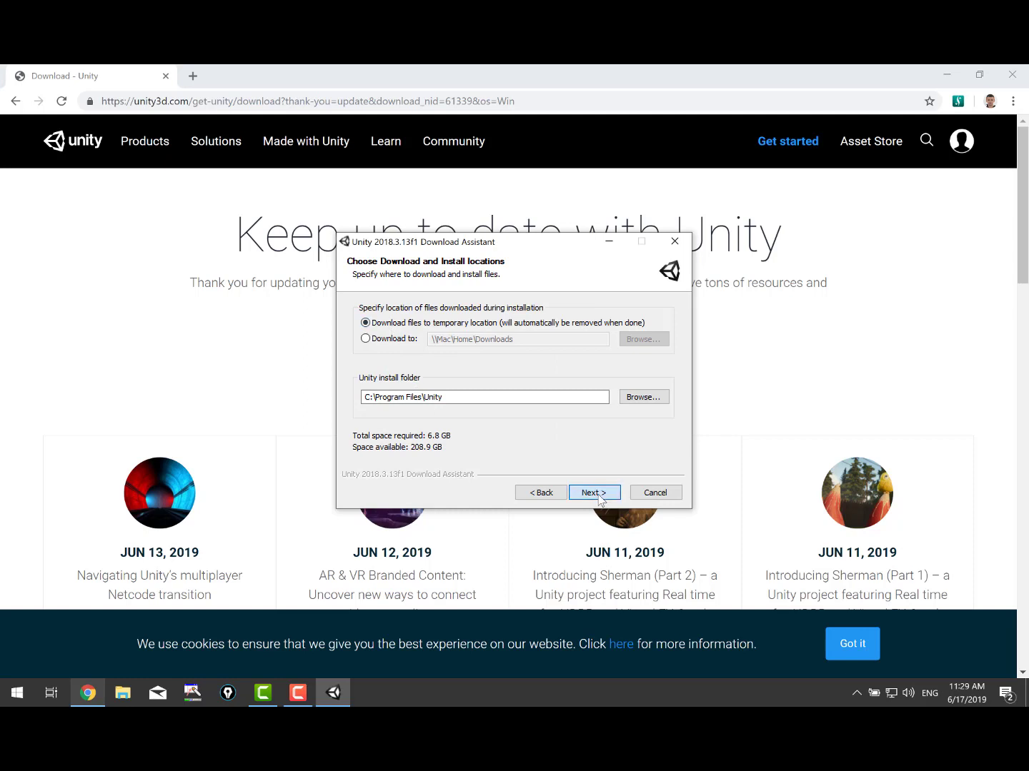
{"action": "left_click", "coordinate": [519, 497]}
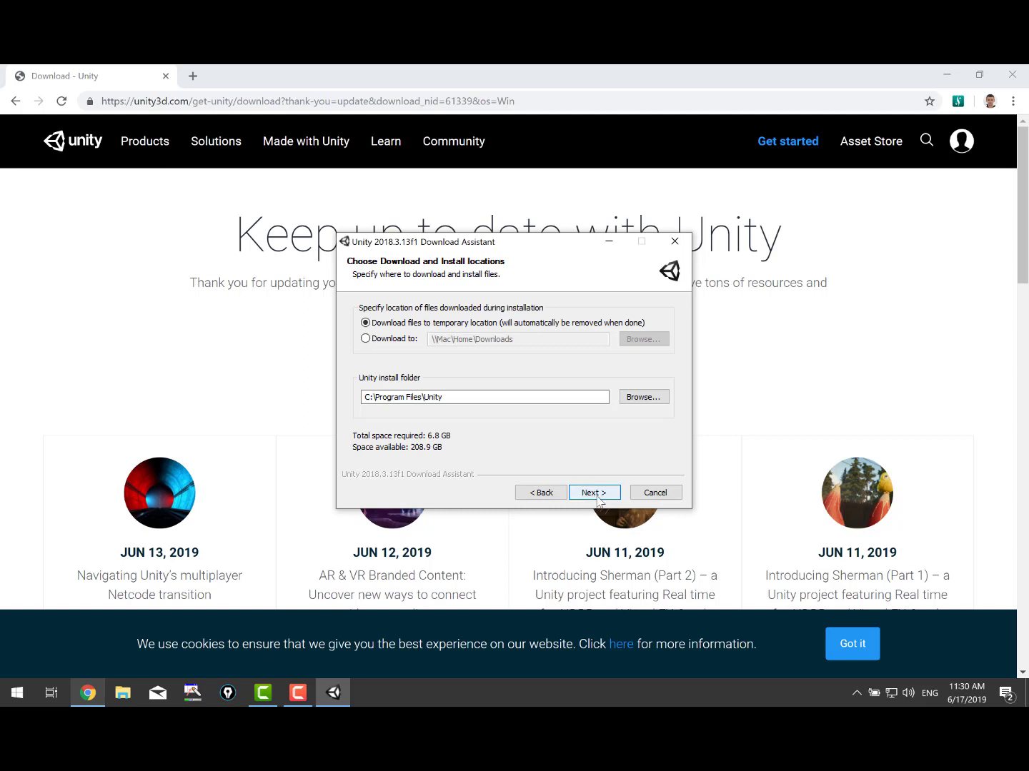
{"action": "left_click", "coordinate": [596, 499]}
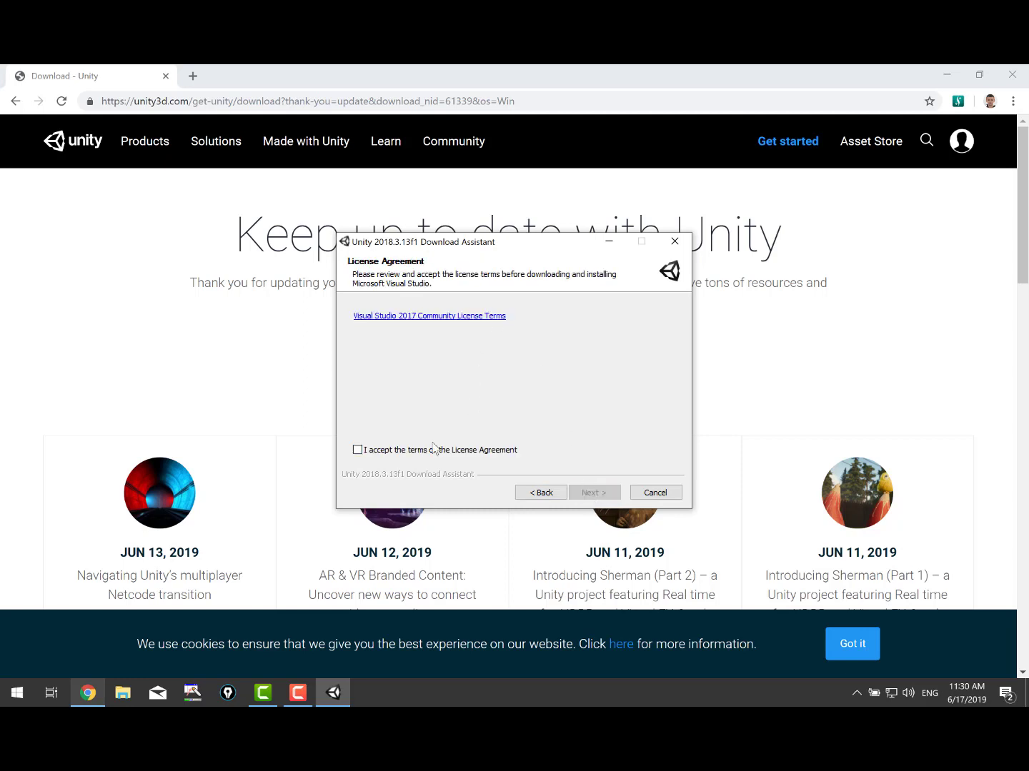
{"action": "left_click", "coordinate": [436, 450]}
{"action": "left_click", "coordinate": [600, 495]}
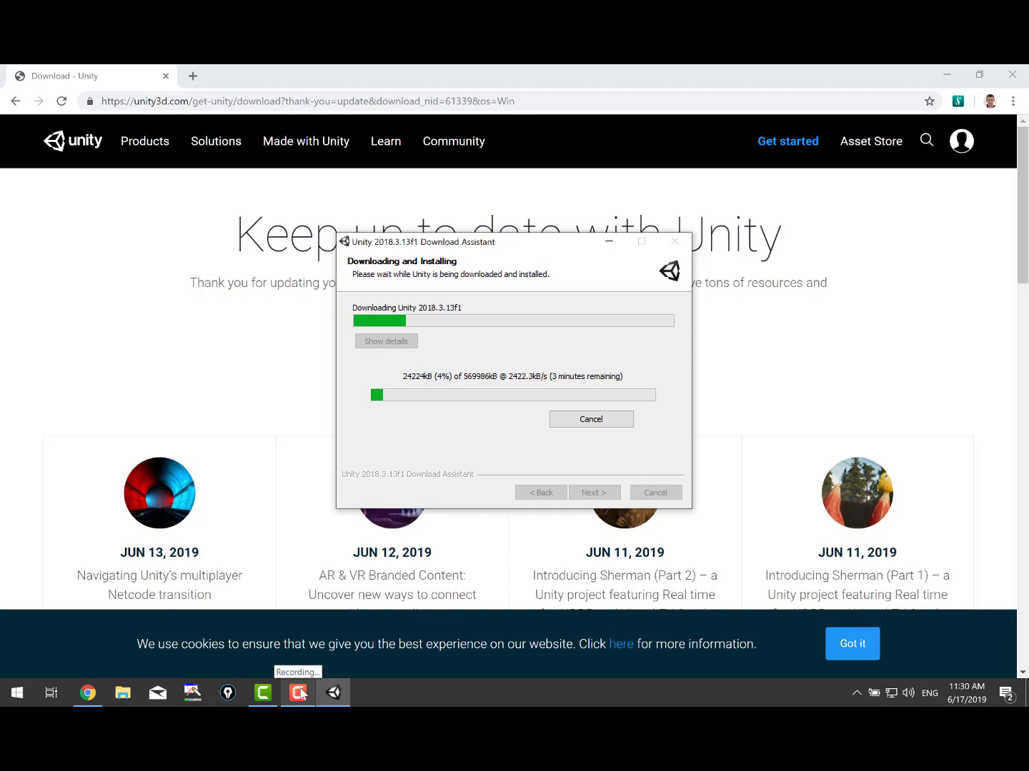
Close the finished Unity setup and select the Unity 2018.3.13f1 desktop shortcut.
{"action": "left_click", "coordinate": [299, 693]}
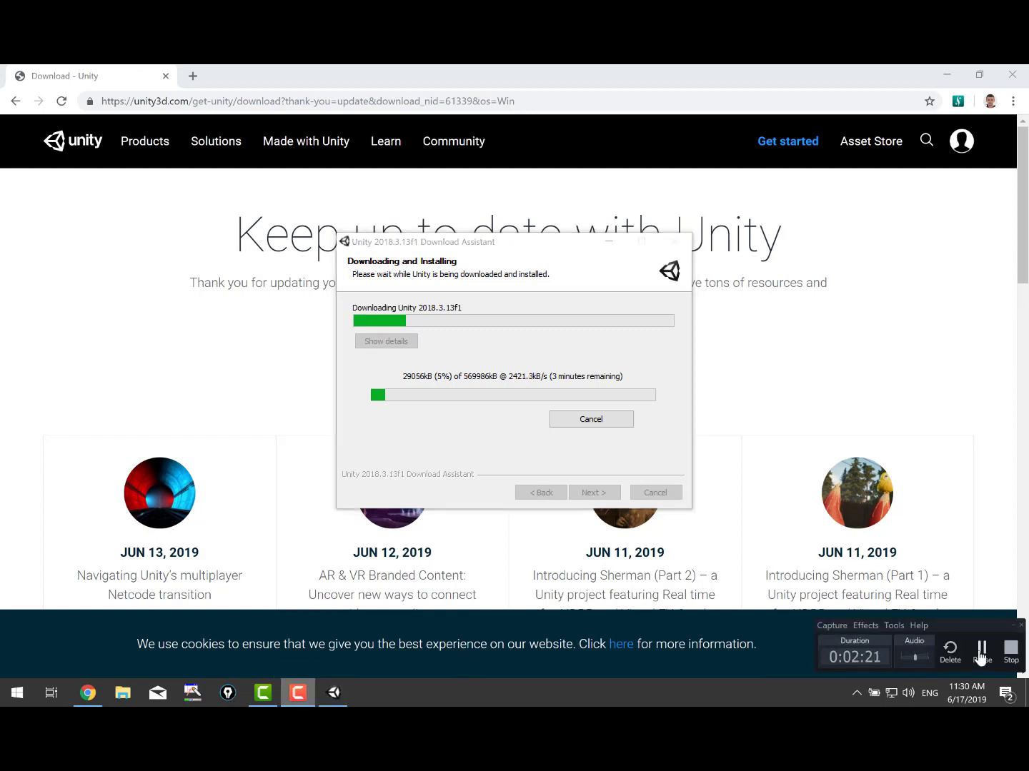
{"action": "left_click", "coordinate": [981, 654]}
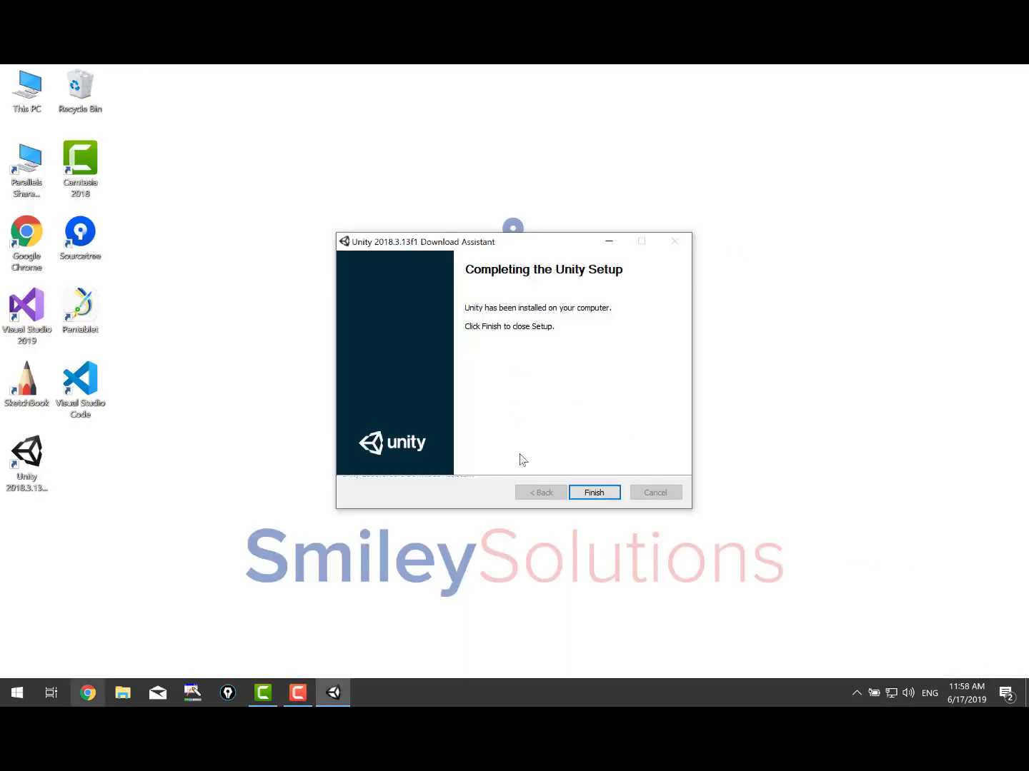
{"action": "left_click", "coordinate": [602, 498]}
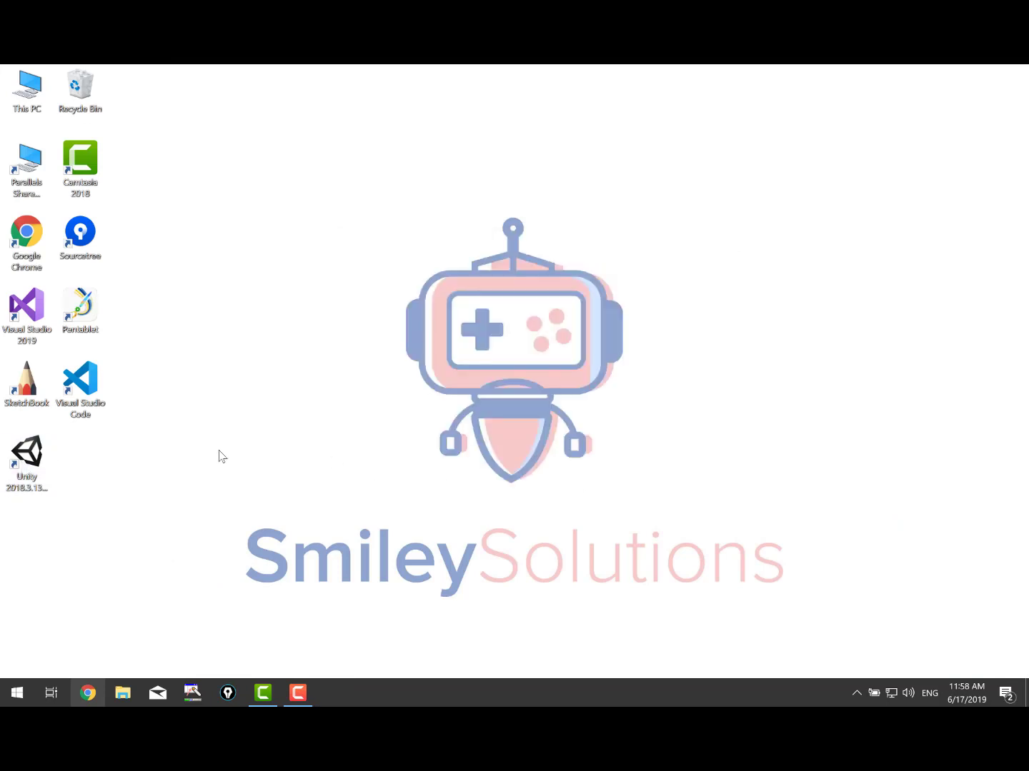
{"action": "left_click", "coordinate": [41, 458]}
Launch Unity 2018.3.13f1 (64-bit) from its desktop shortcut.
{"action": "double_click", "coordinate": [25, 455]}
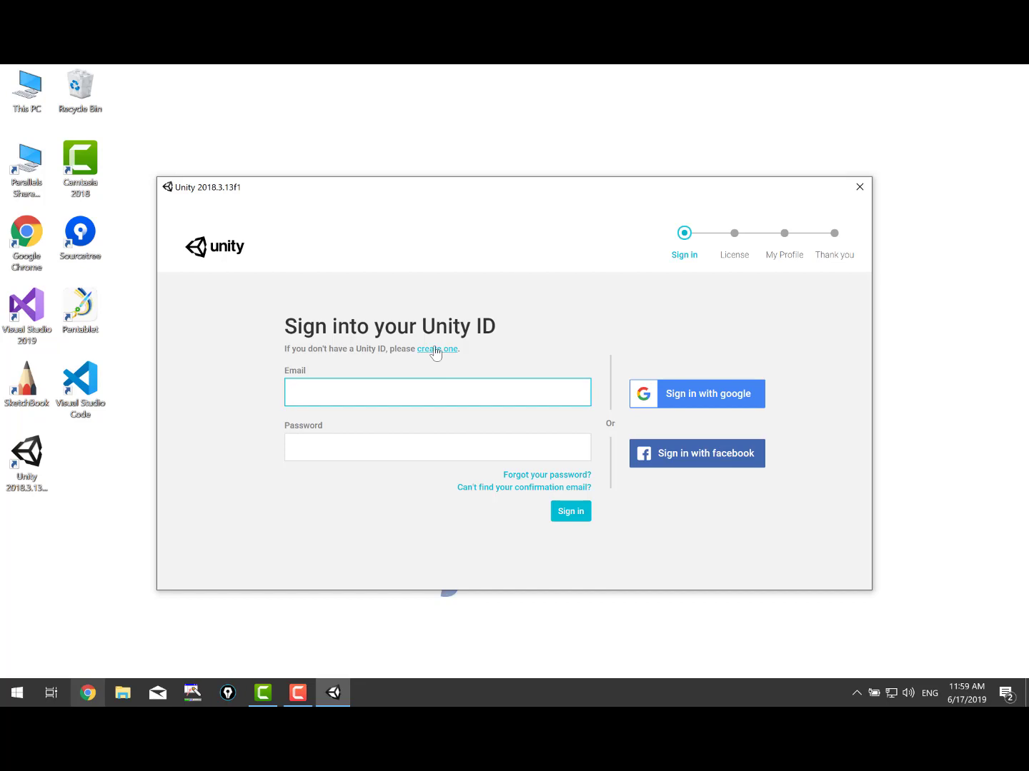
Sign in to Unity with a Google account, entering the account e-mail and password.
{"action": "left_click", "coordinate": [435, 350]}
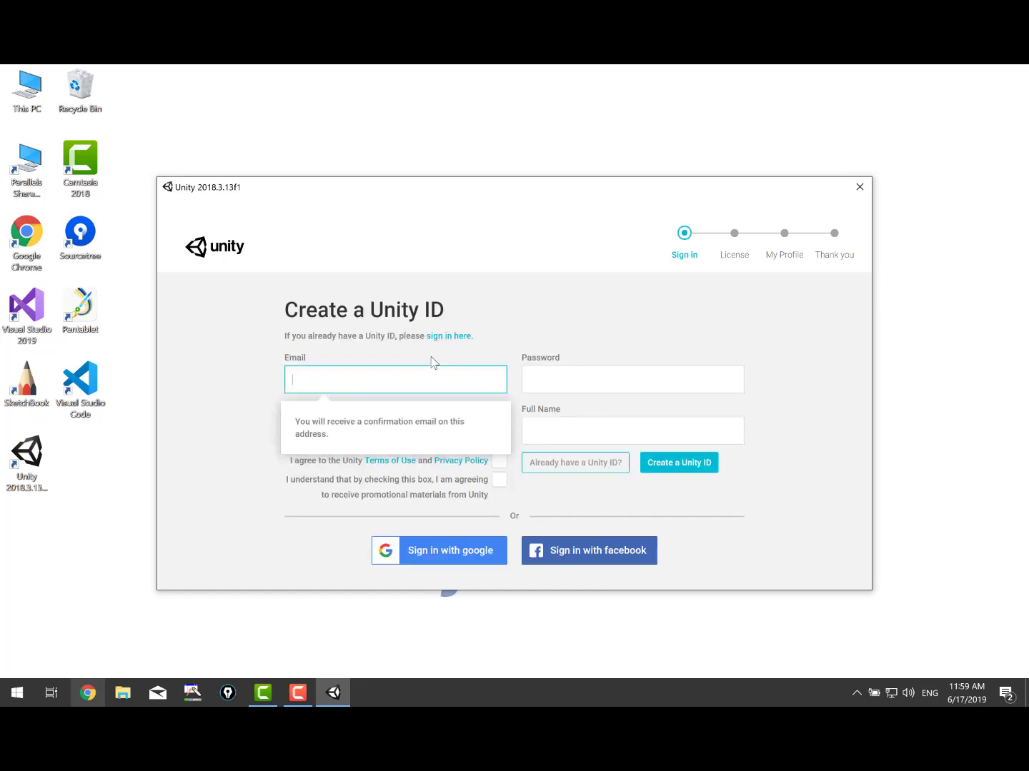
{"action": "left_click", "coordinate": [167, 437]}
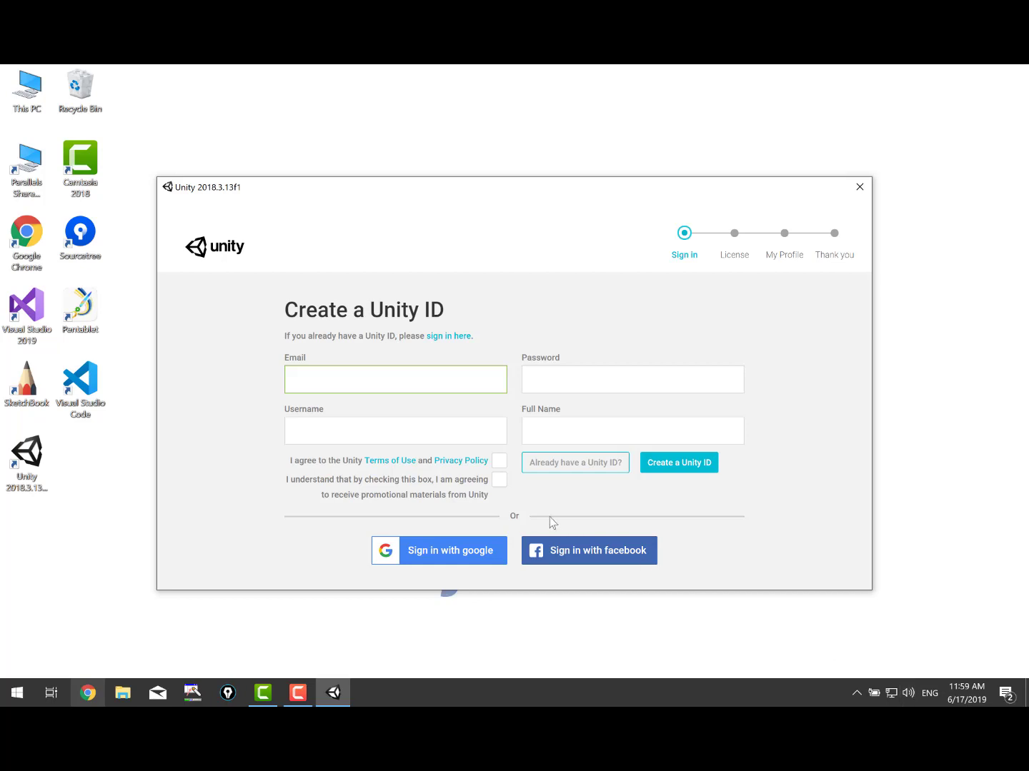
{"action": "left_click", "coordinate": [378, 382]}
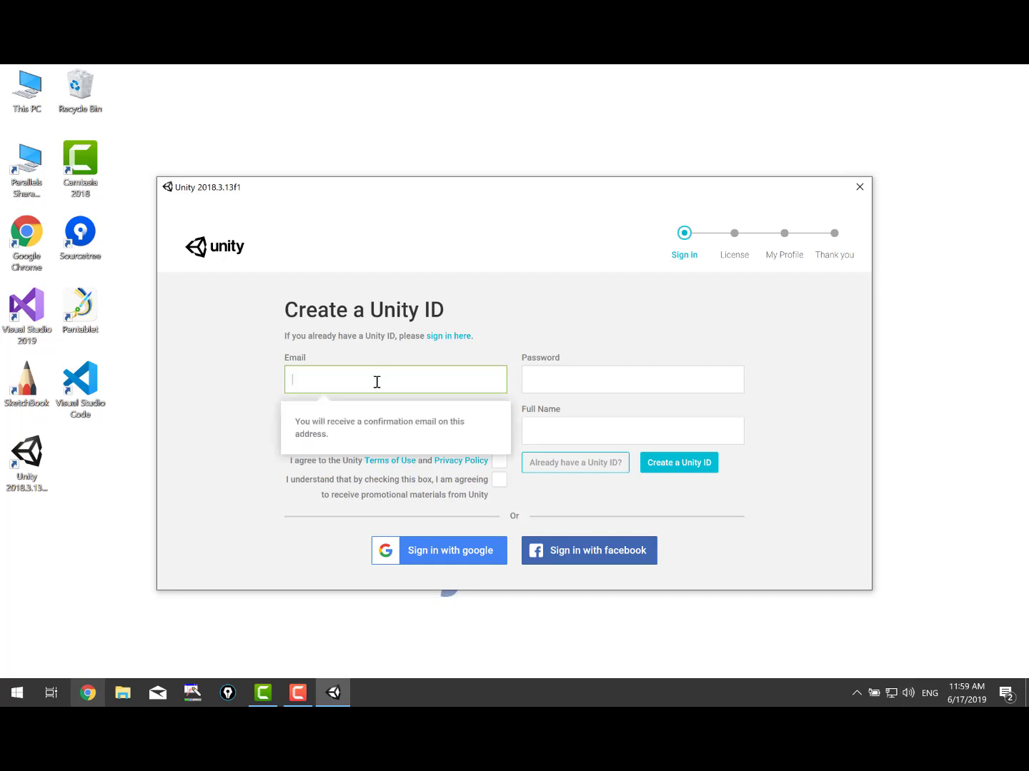
{"action": "left_click", "coordinate": [448, 557]}
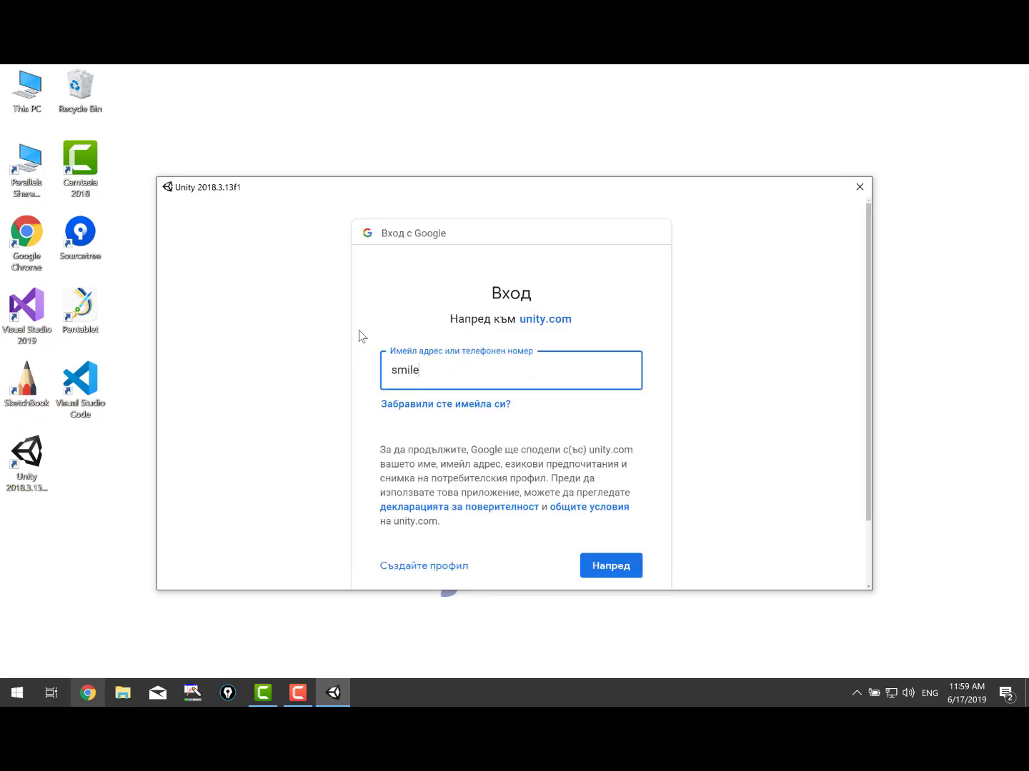
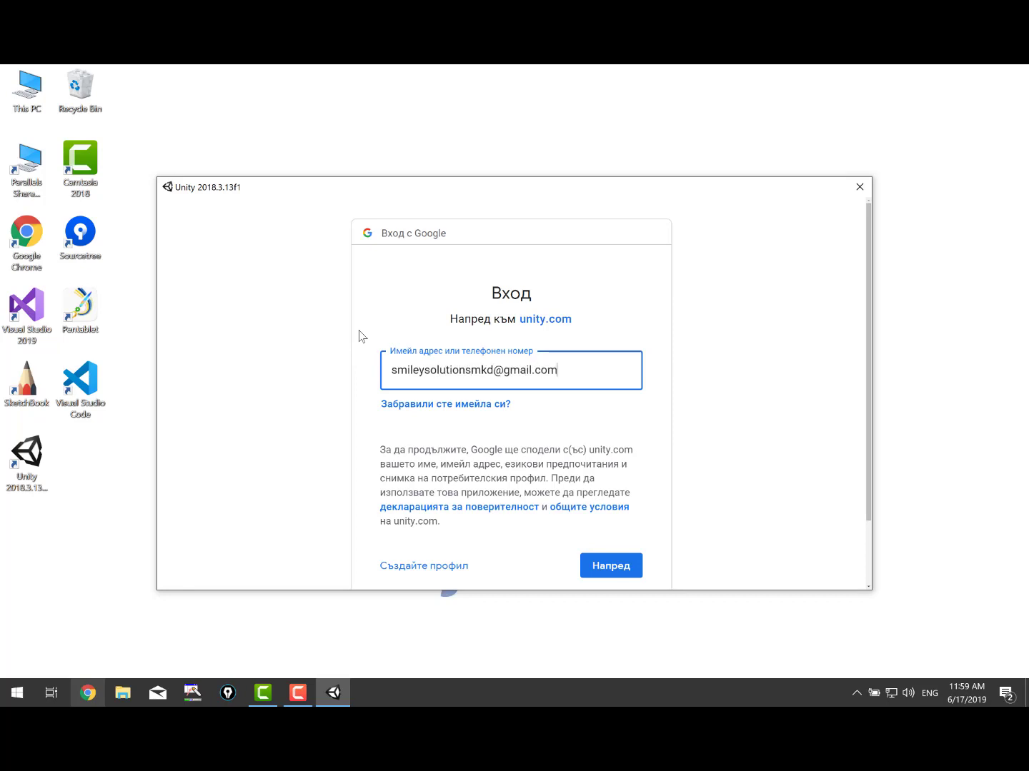
{"action": "key", "text": "Return"}
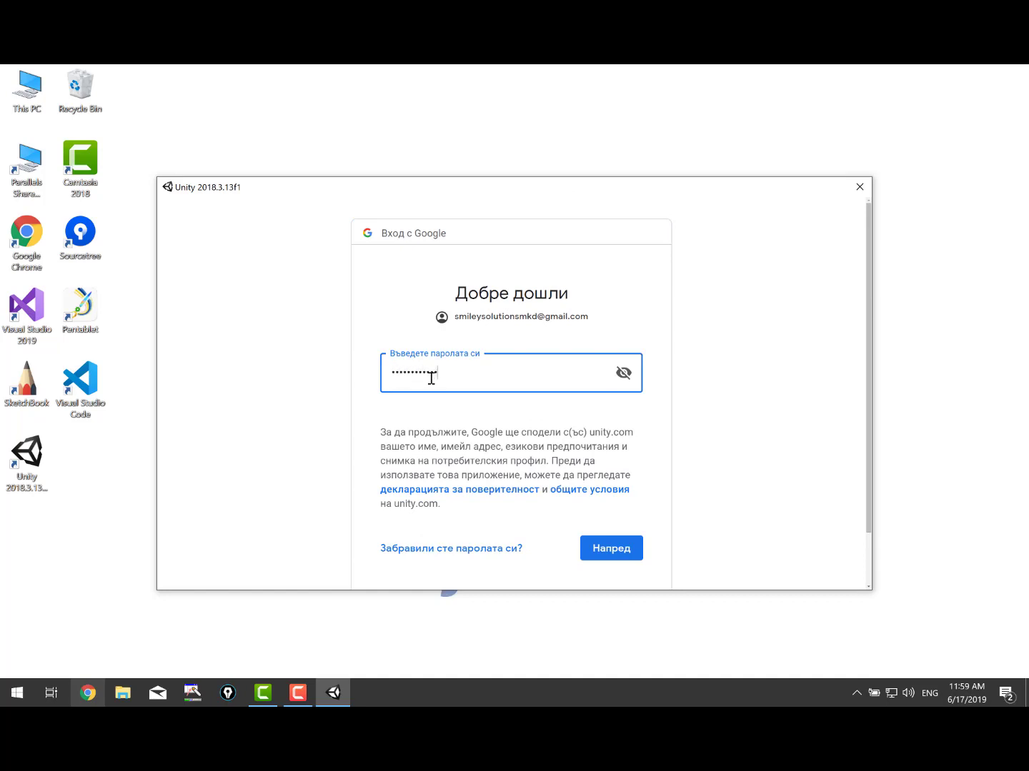
{"action": "key", "text": "Return"}
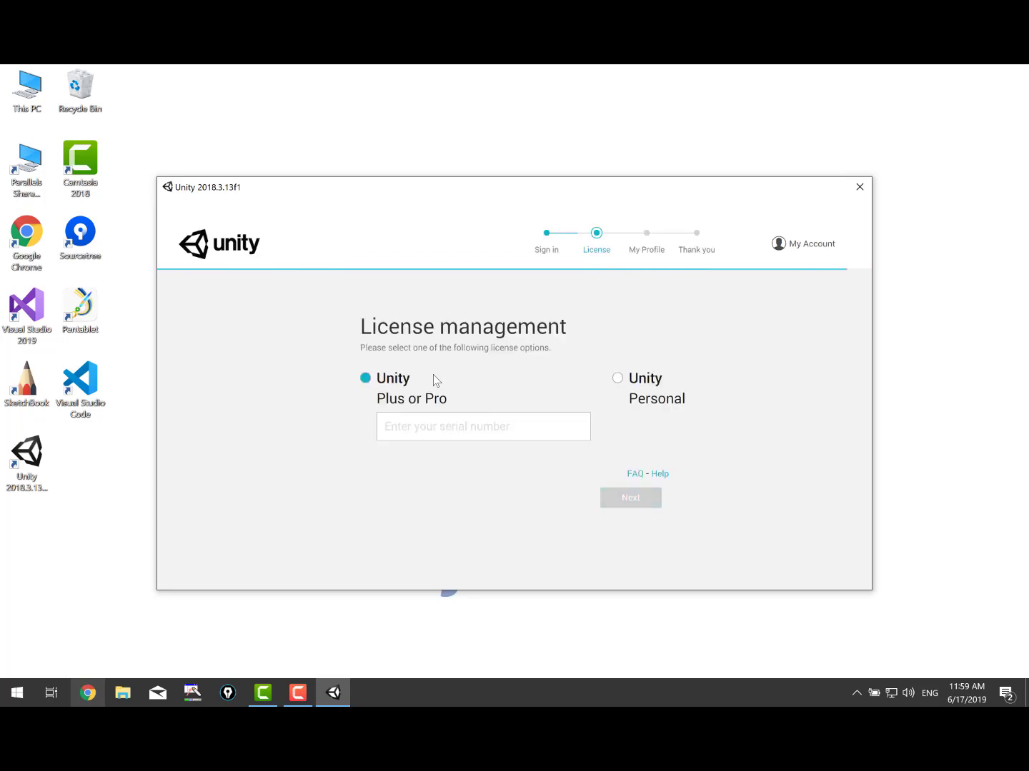
Choose the Unity Personal licence and declare that Unity isn't used professionally.
{"action": "left_click", "coordinate": [617, 377]}
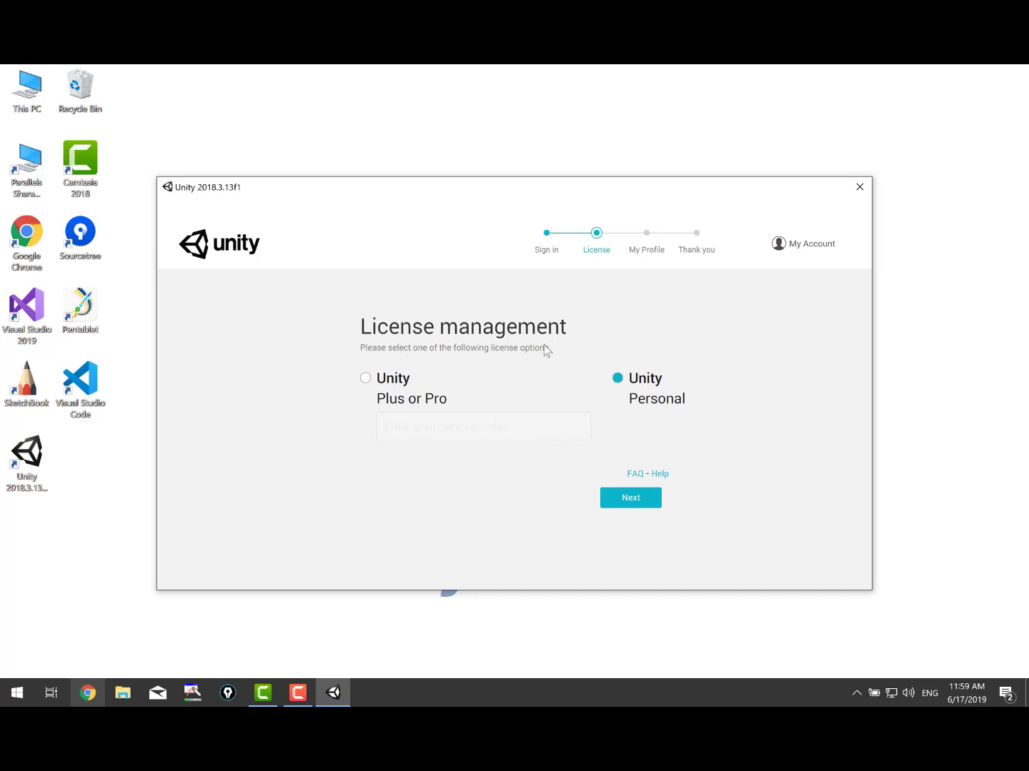
{"action": "left_click", "coordinate": [623, 500]}
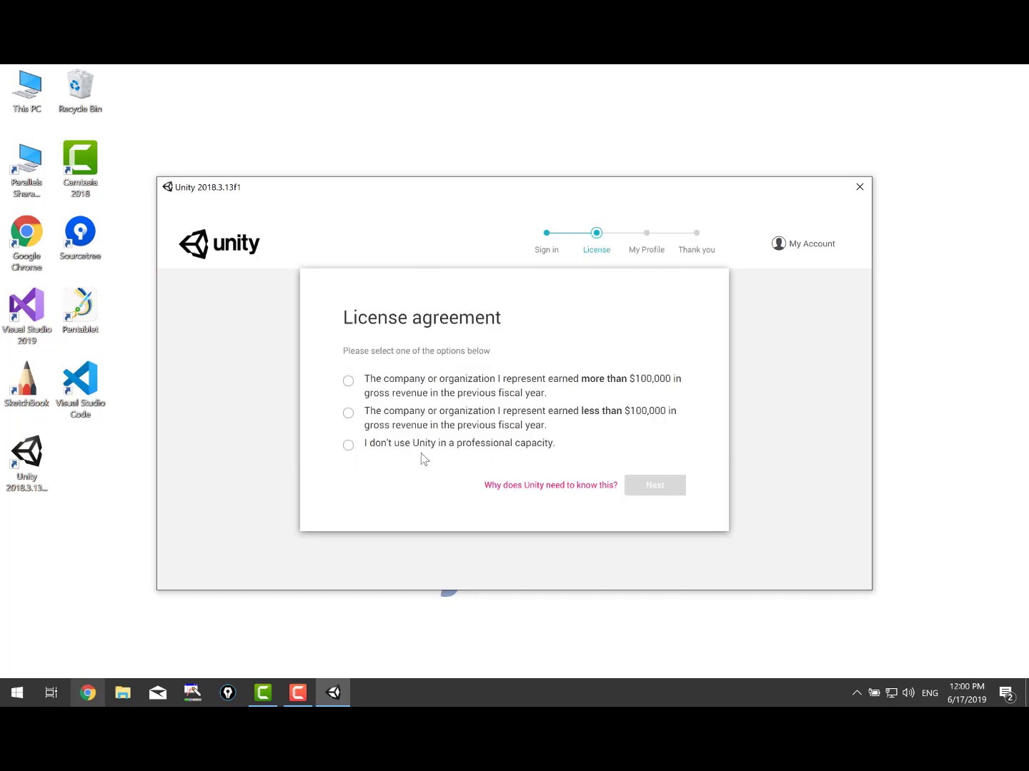
{"action": "left_click", "coordinate": [425, 444]}
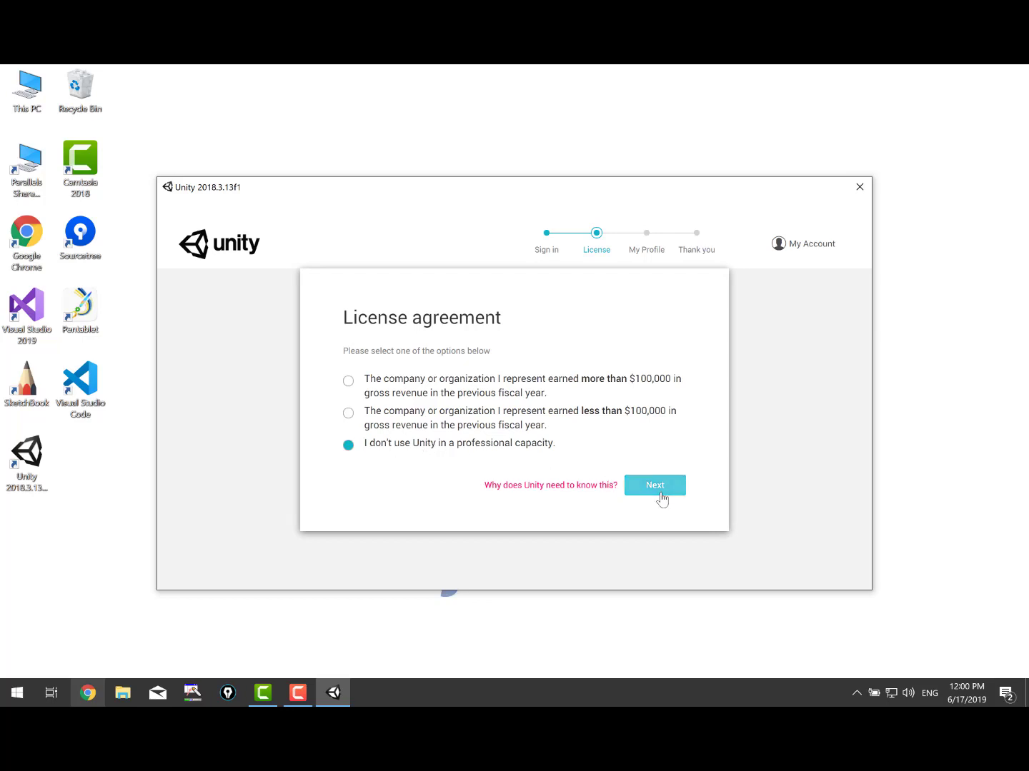
{"action": "left_click", "coordinate": [661, 489]}
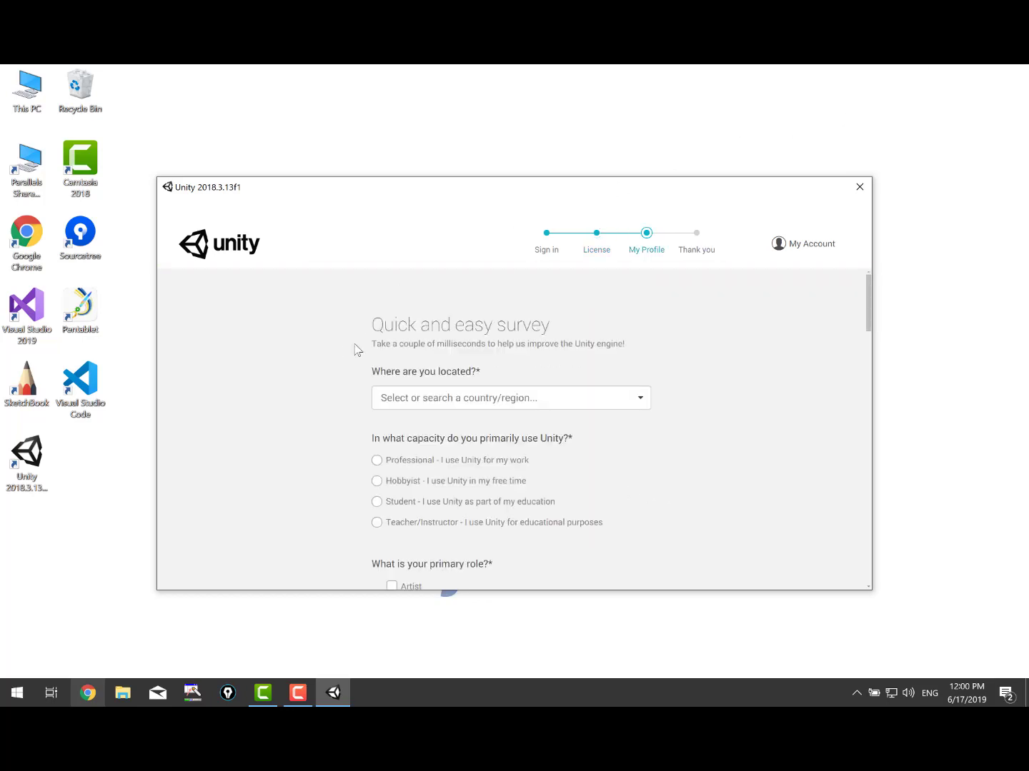
Answer the survey with location Macedonia, Hobbyist usage and Programmer as primary role.
{"action": "left_click", "coordinate": [478, 402]}
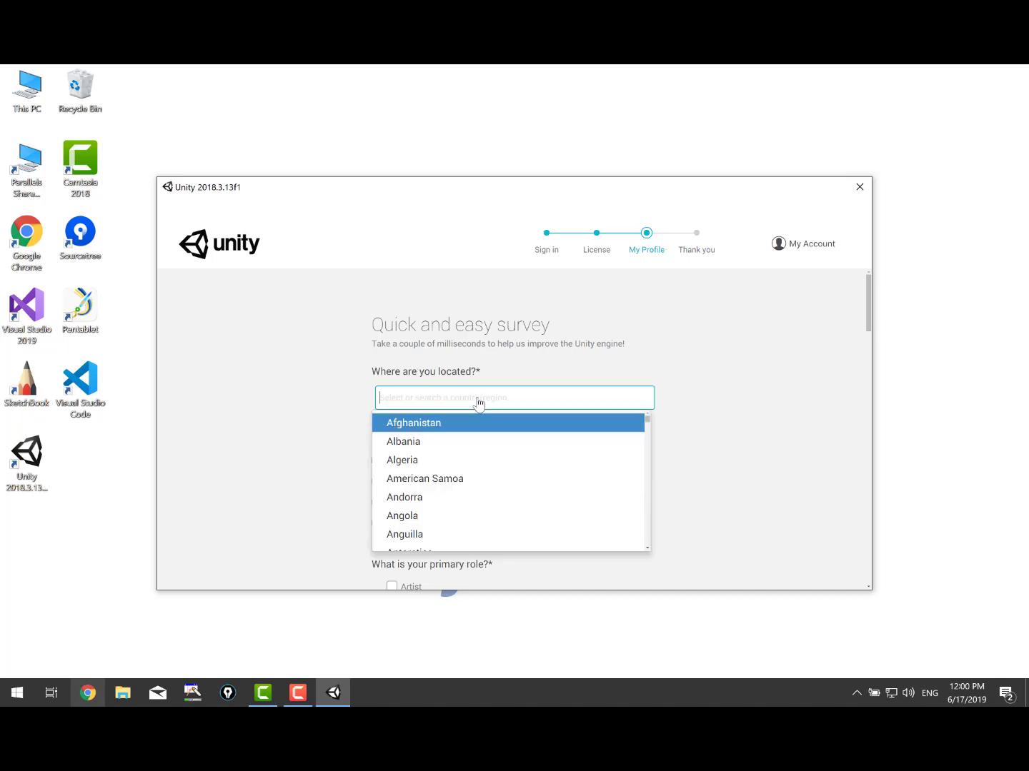
{"action": "type", "text": "Mace"}
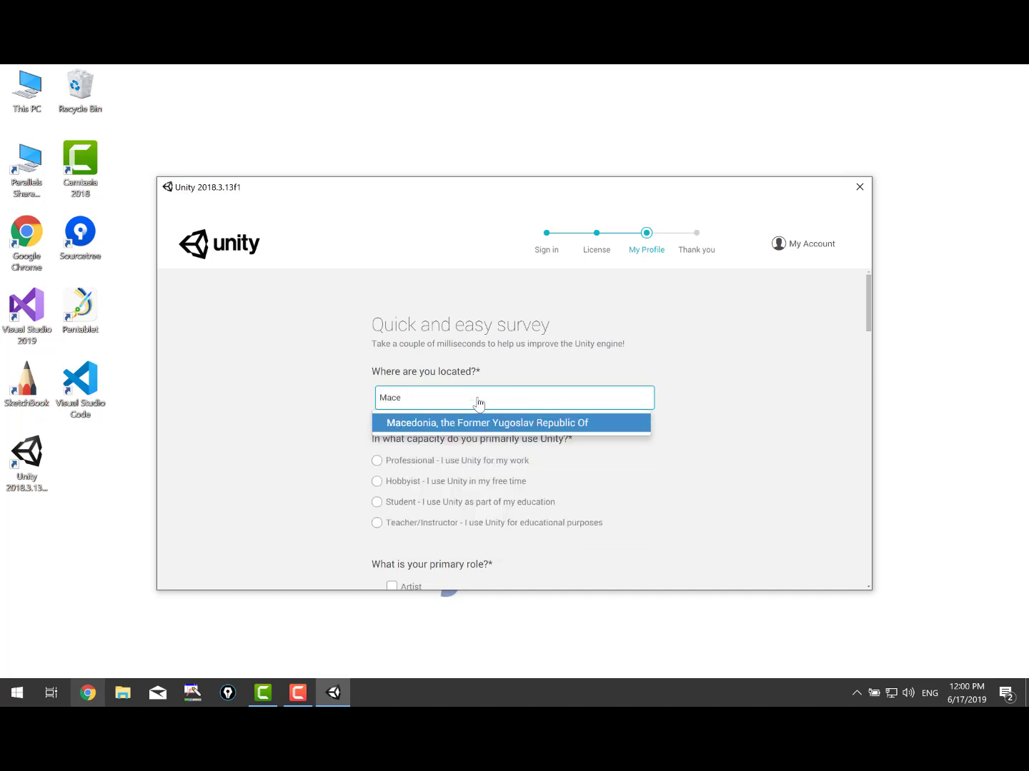
{"action": "left_click", "coordinate": [477, 422]}
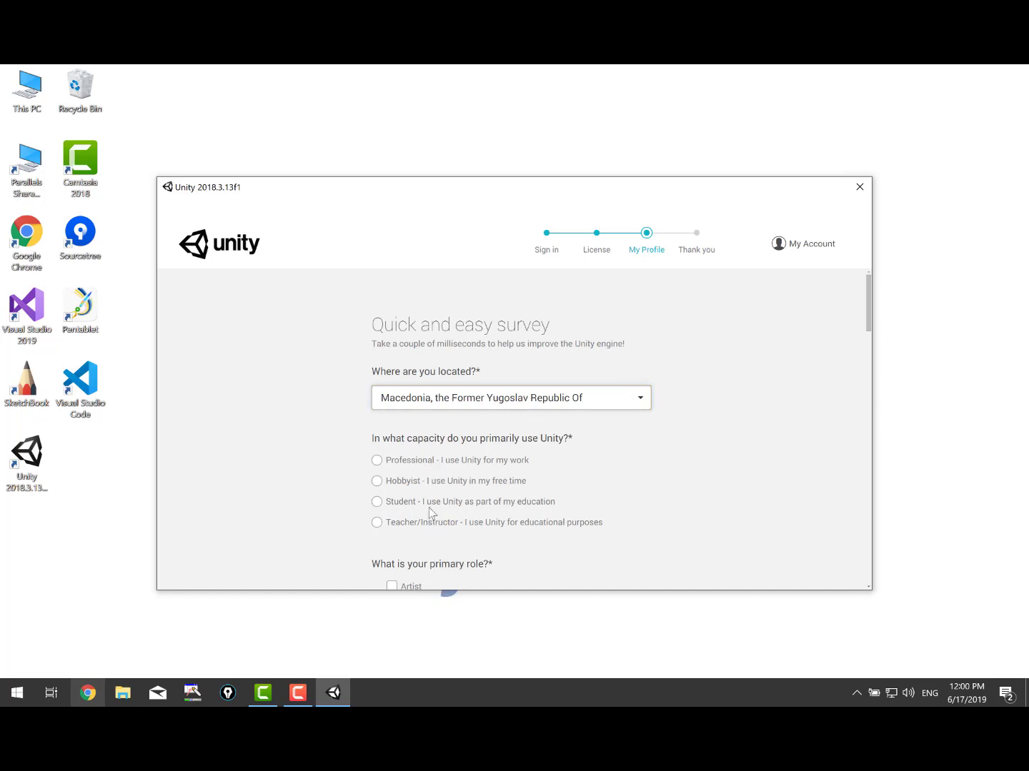
{"action": "left_click", "coordinate": [416, 525]}
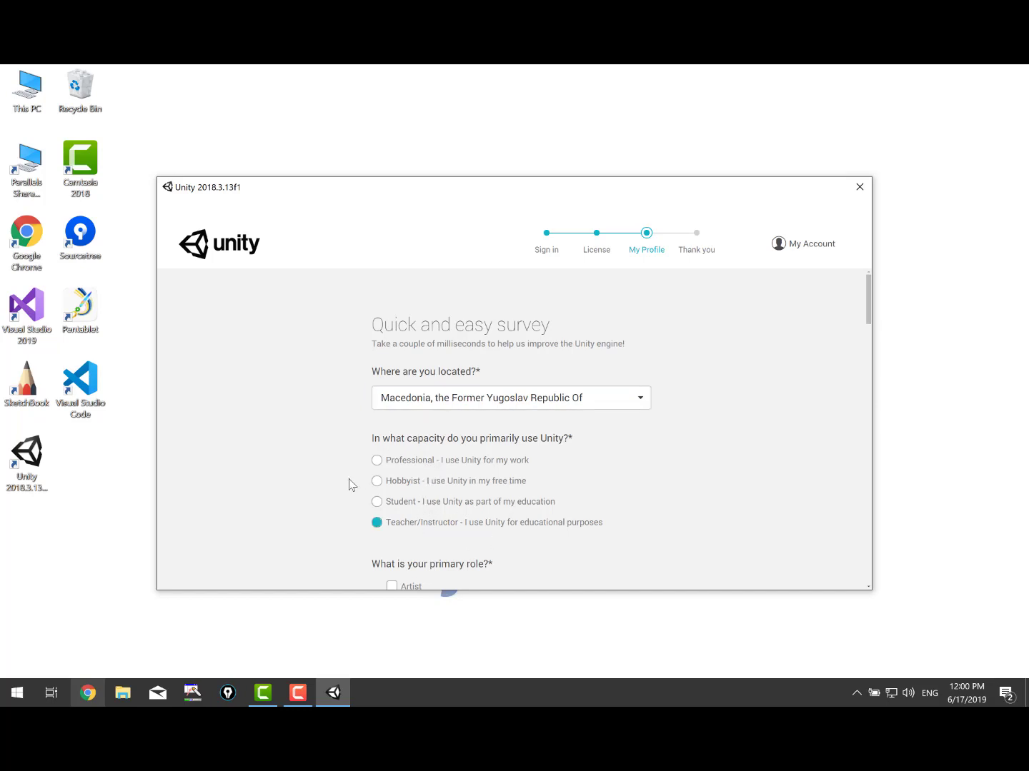
{"action": "scroll", "coordinate": [348, 485], "scroll_direction": "down", "scroll_amount": 3}
{"action": "left_click", "coordinate": [377, 374]}
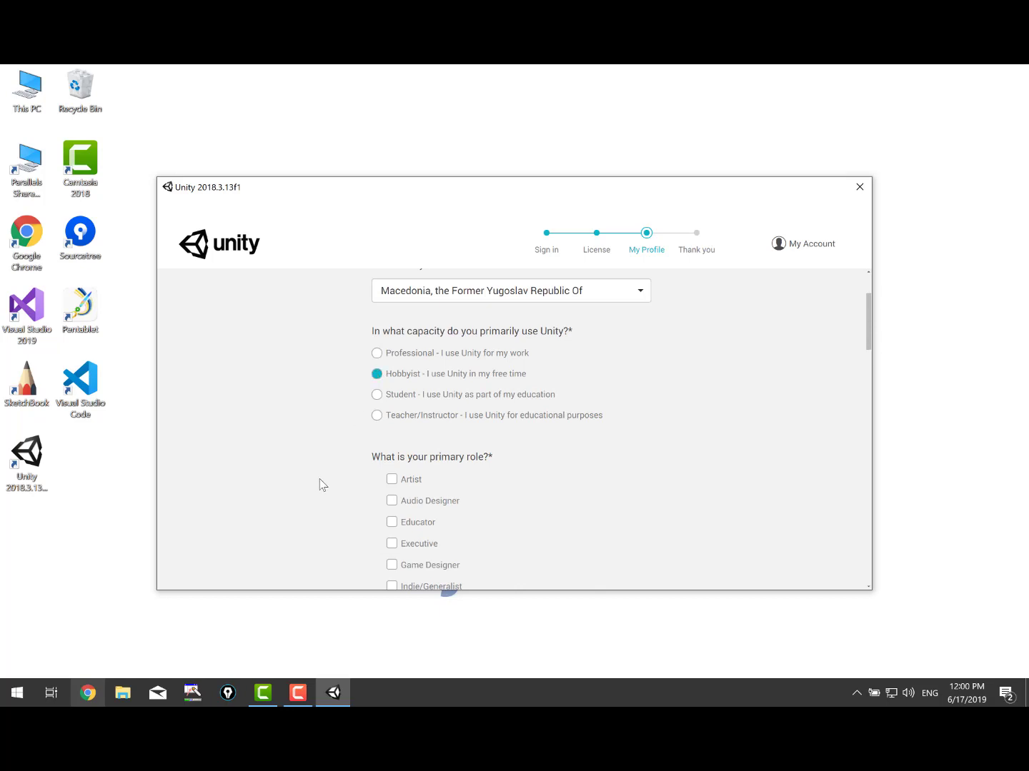
{"action": "scroll", "coordinate": [323, 486], "scroll_direction": "down", "scroll_amount": 3}
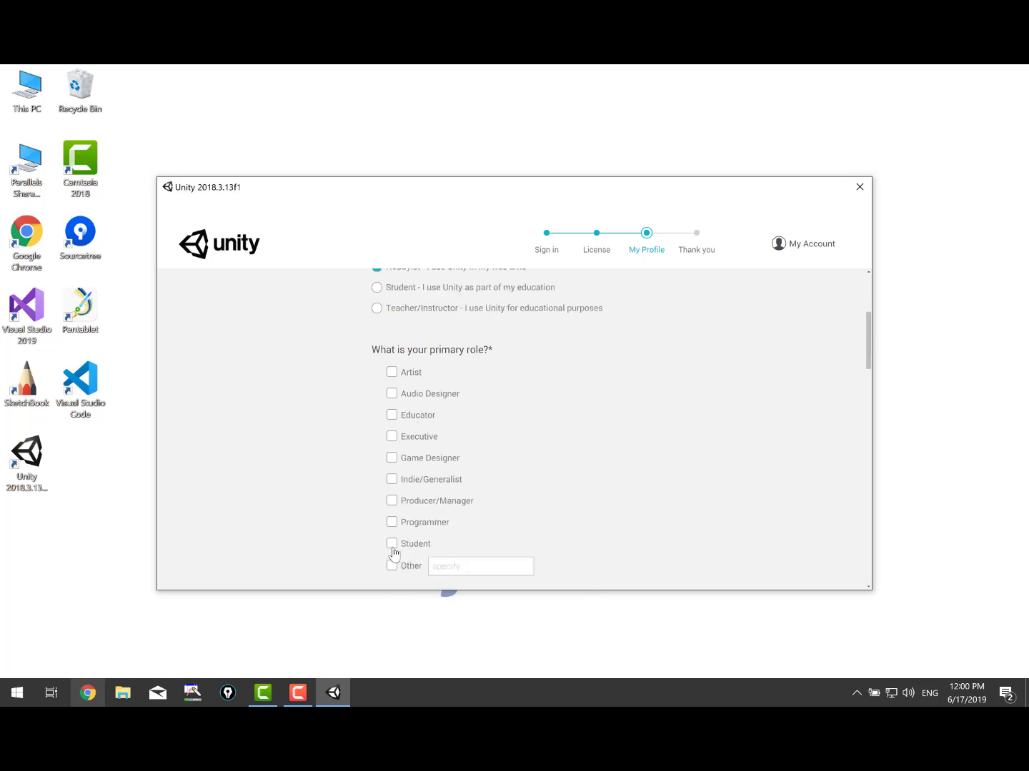
{"action": "left_click", "coordinate": [392, 522]}
Rate skills as Expert, pick Android, iOS and Mac, choose Games, and submit.
{"action": "scroll", "coordinate": [383, 478], "scroll_direction": "down", "scroll_amount": 6}
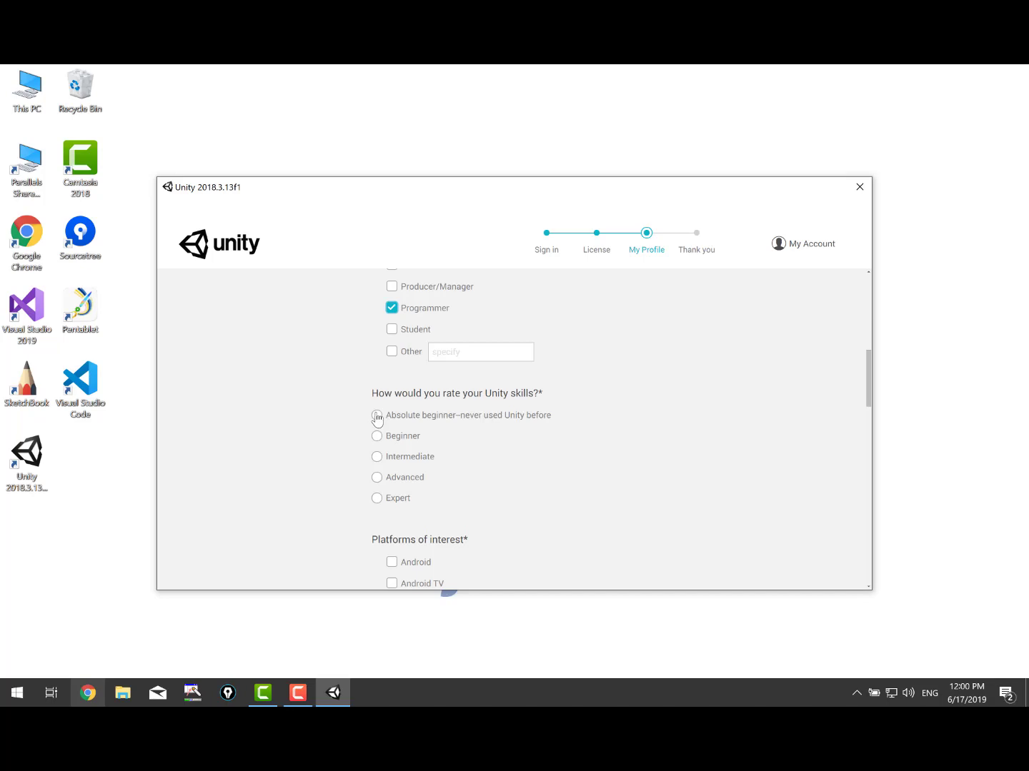
{"action": "left_click", "coordinate": [376, 498]}
{"action": "scroll", "coordinate": [316, 493], "scroll_direction": "down", "scroll_amount": 6}
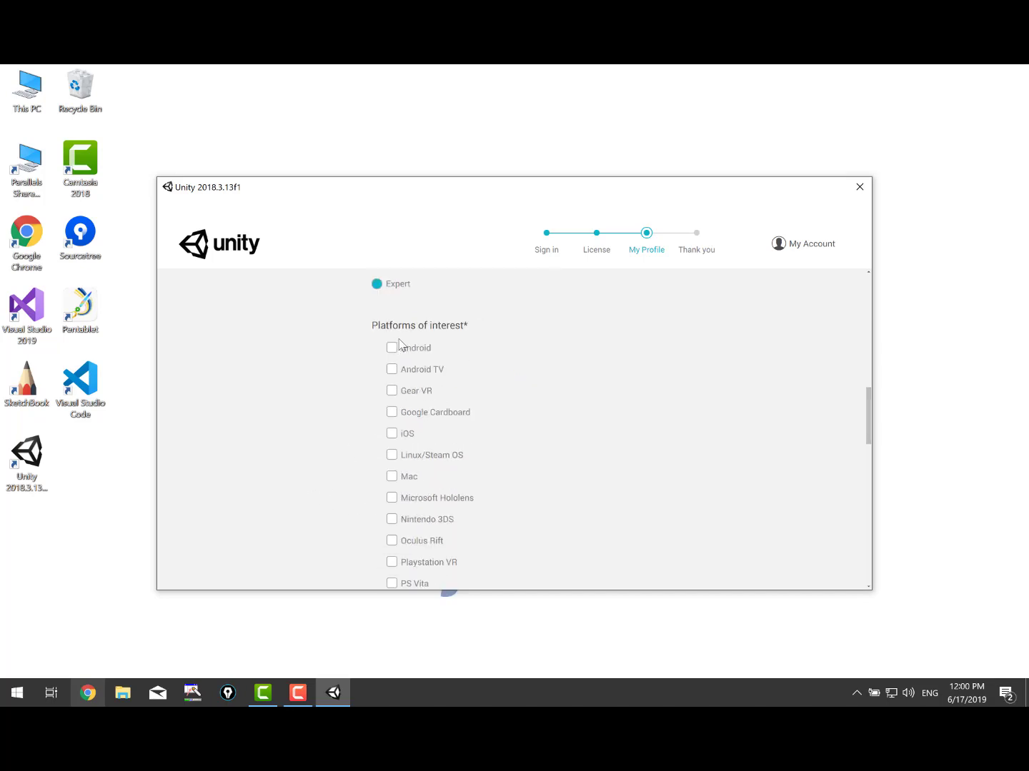
{"action": "left_click", "coordinate": [392, 349]}
{"action": "left_click", "coordinate": [391, 436]}
{"action": "scroll", "coordinate": [372, 528], "scroll_direction": "down", "scroll_amount": 2}
{"action": "left_click", "coordinate": [392, 405]}
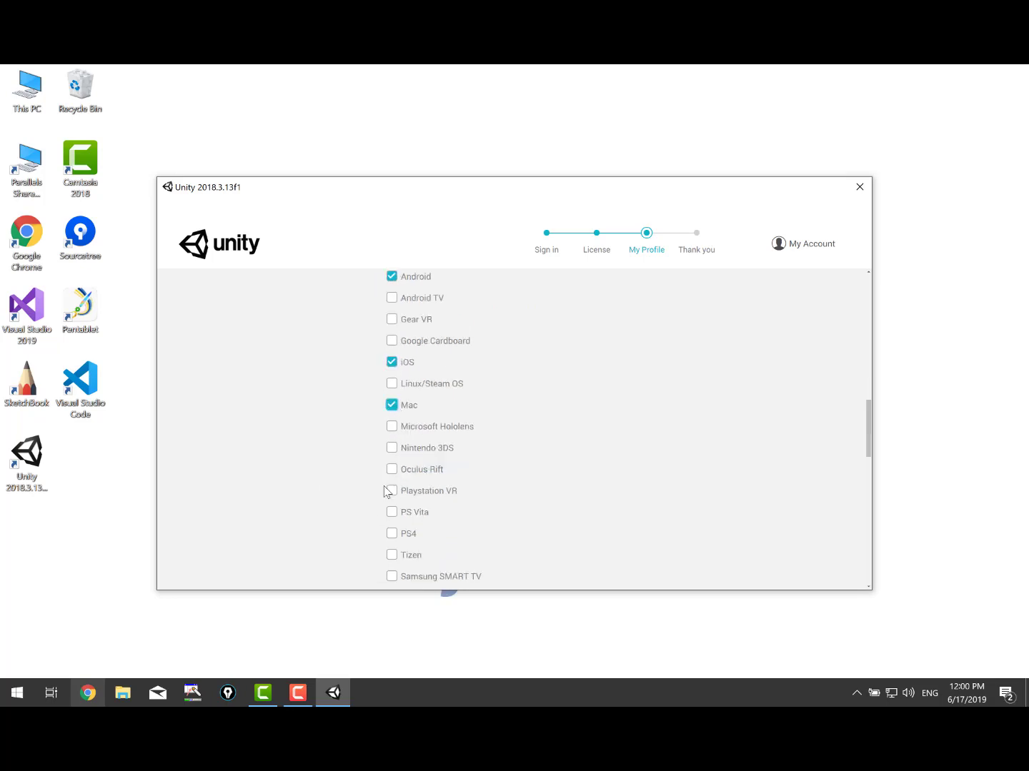
{"action": "scroll", "coordinate": [384, 491], "scroll_direction": "down", "scroll_amount": 9}
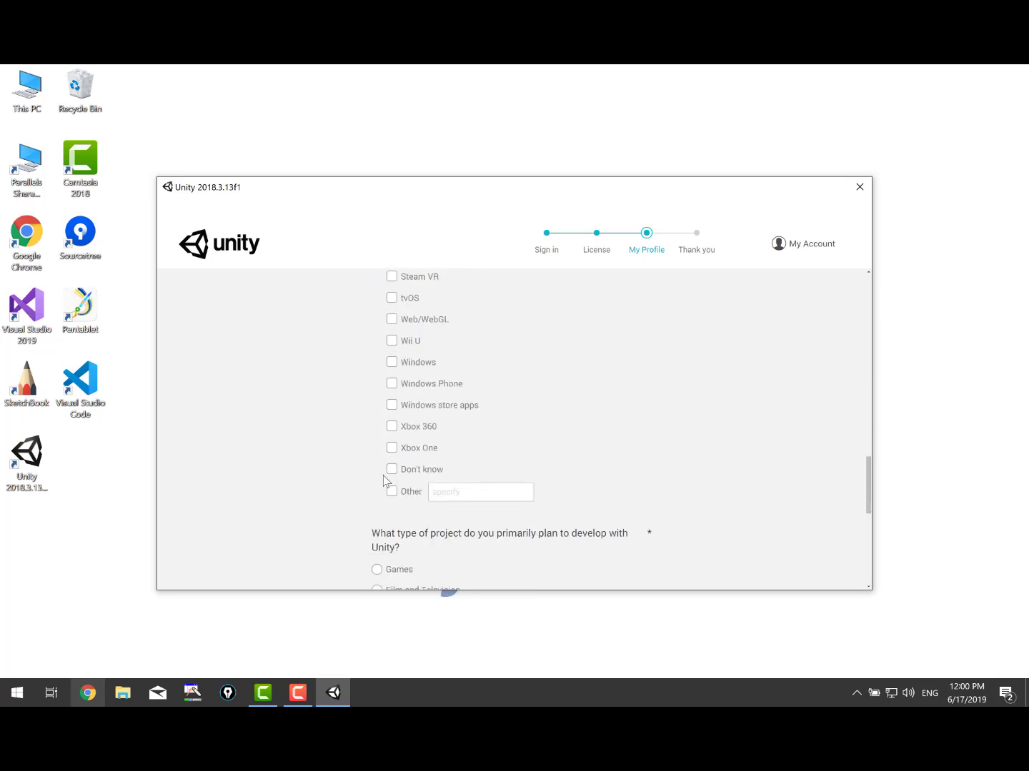
{"action": "scroll", "coordinate": [384, 480], "scroll_direction": "down", "scroll_amount": 4}
{"action": "left_click", "coordinate": [379, 428]}
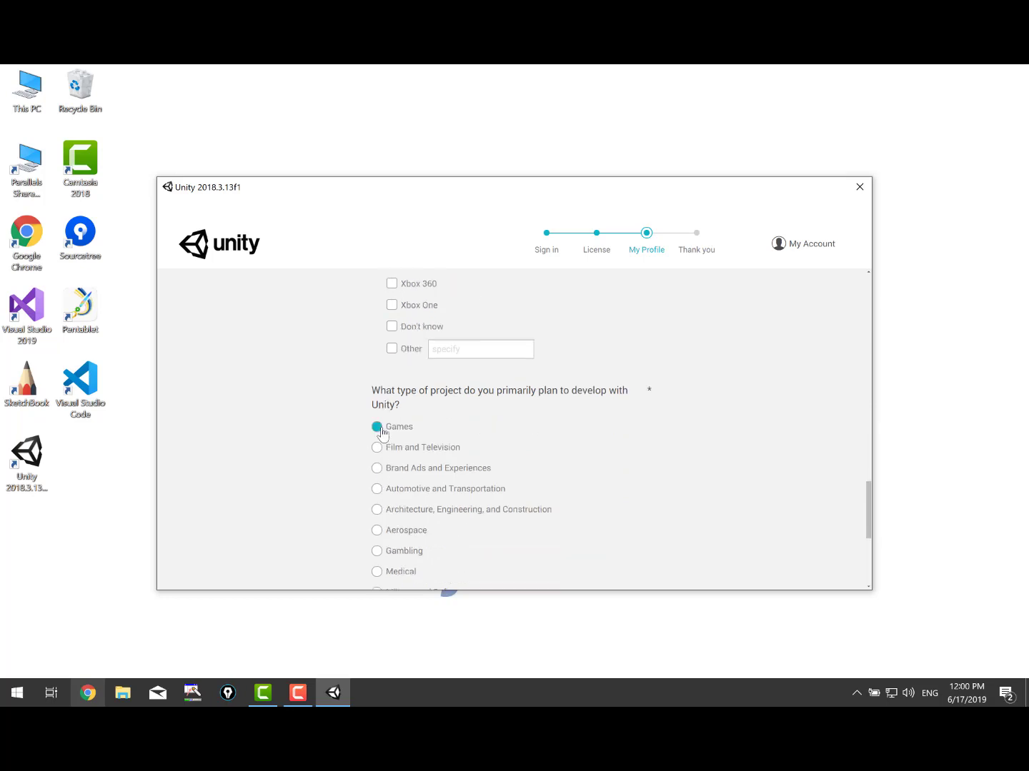
{"action": "scroll", "coordinate": [510, 479], "scroll_direction": "down", "scroll_amount": 7}
{"action": "left_click", "coordinate": [642, 486]}
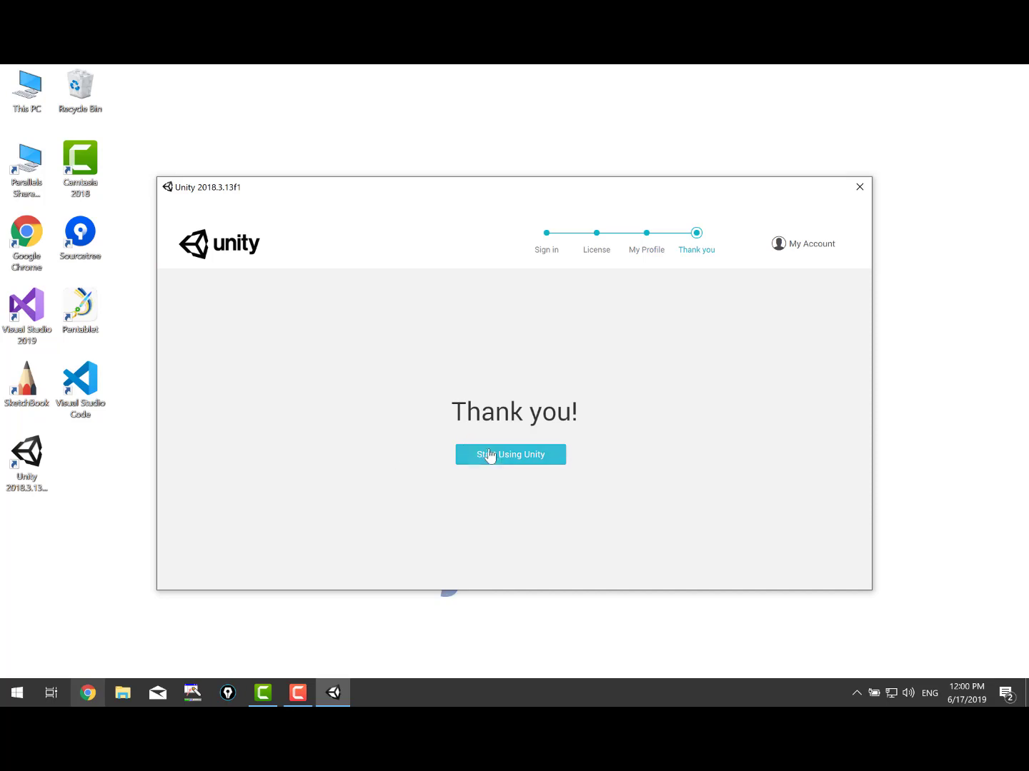
Start using Unity and begin a New project with the 3D template selected.
{"action": "left_click", "coordinate": [489, 456]}
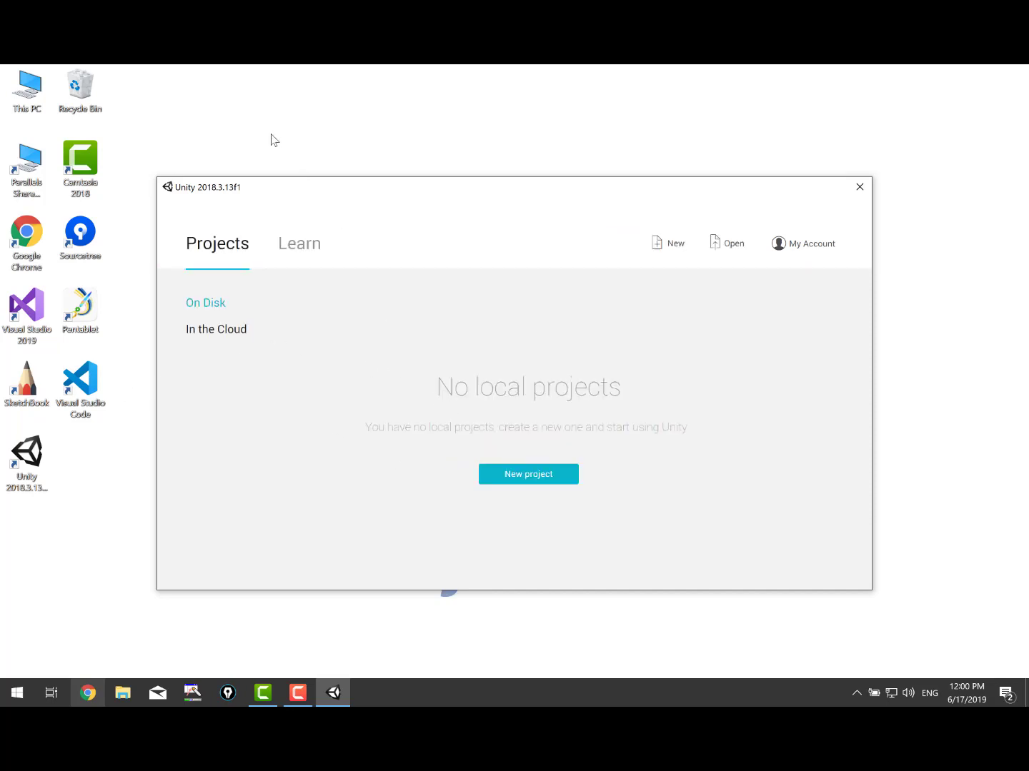
{"action": "left_click_drag", "start_coordinate": [346, 194], "coordinate": [392, 140]}
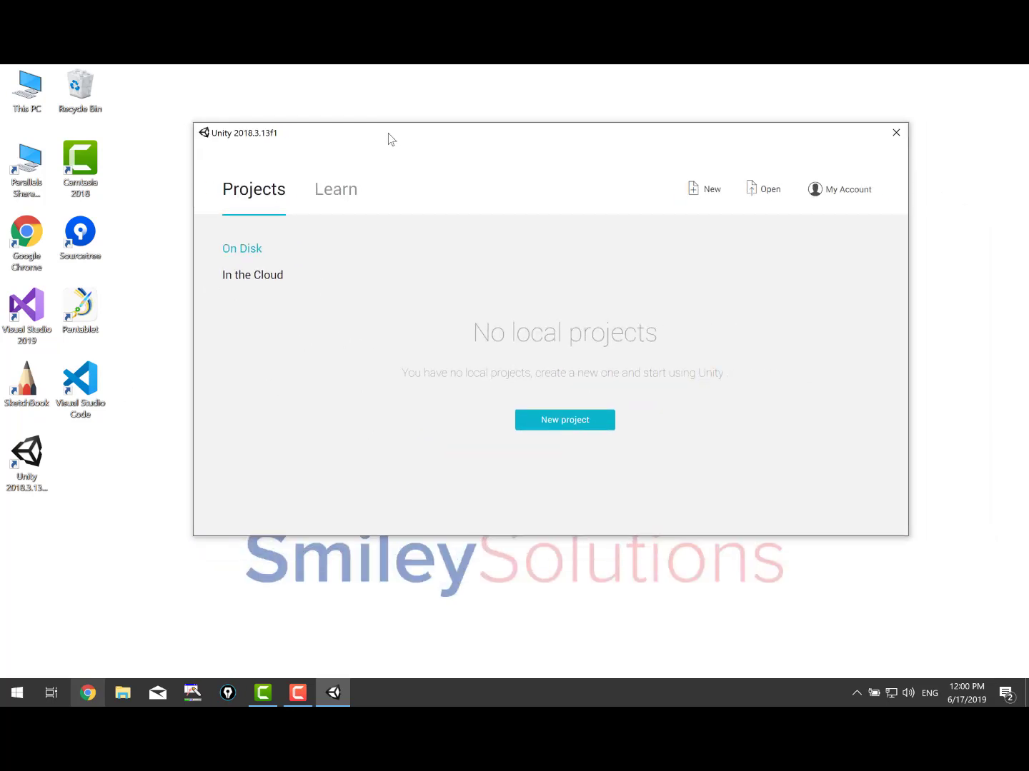
{"action": "left_click", "coordinate": [542, 425]}
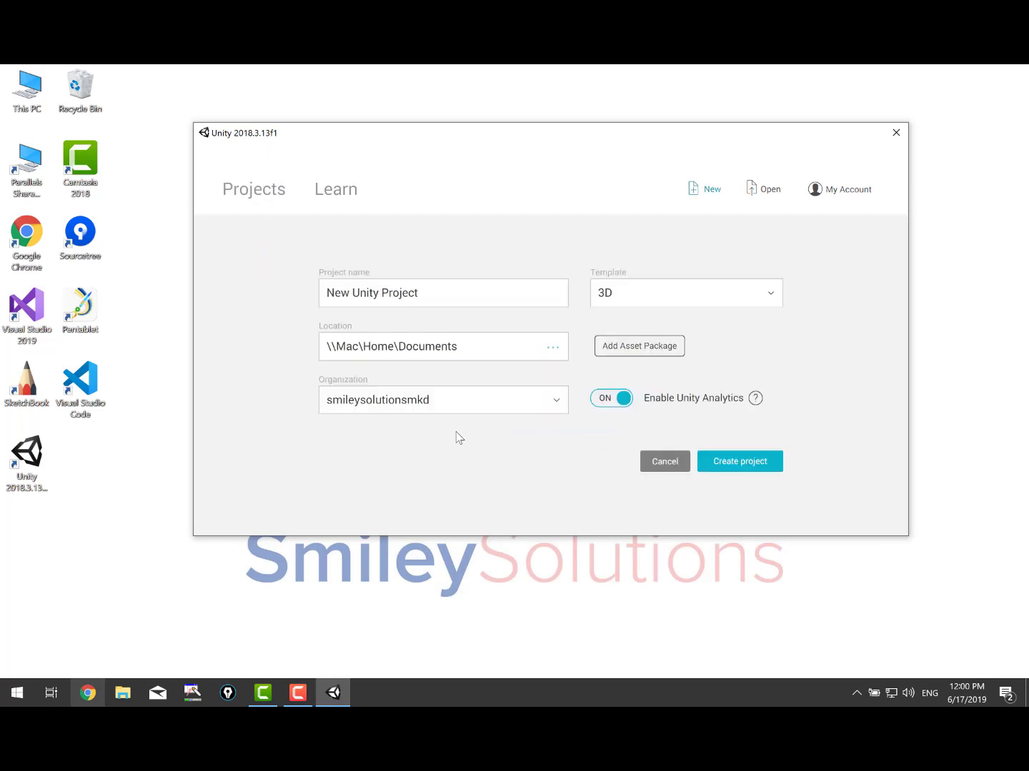
{"action": "left_click", "coordinate": [459, 286]}
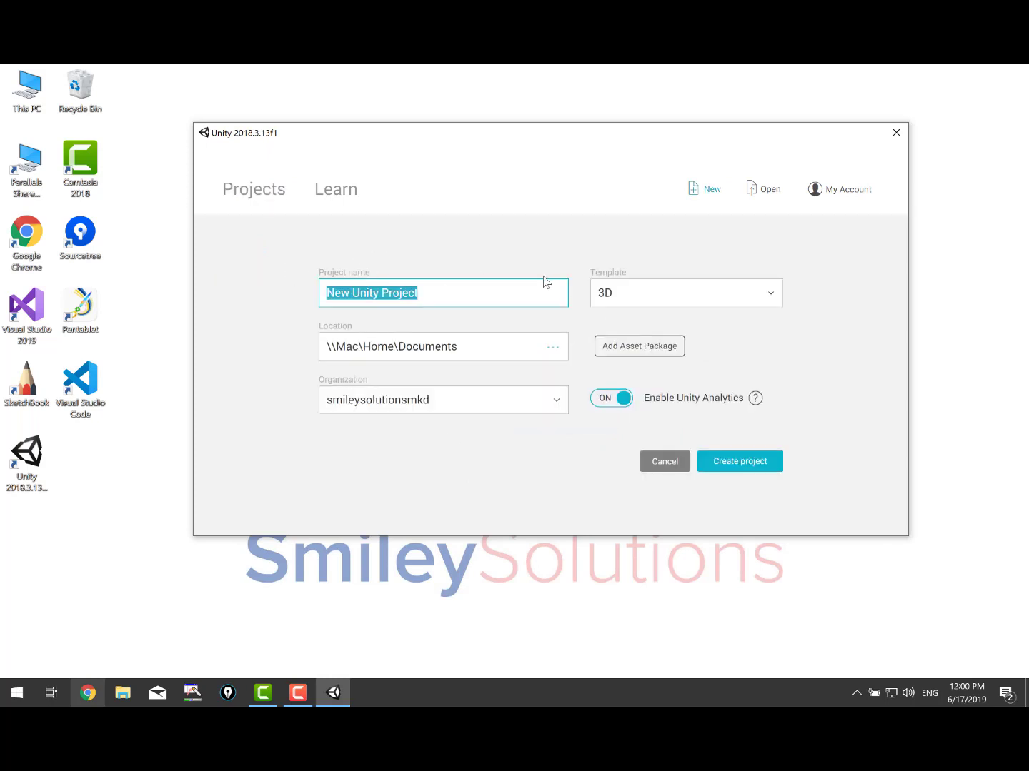
{"action": "left_click", "coordinate": [649, 299]}
{"action": "left_click", "coordinate": [652, 300]}
{"action": "left_click", "coordinate": [652, 300]}
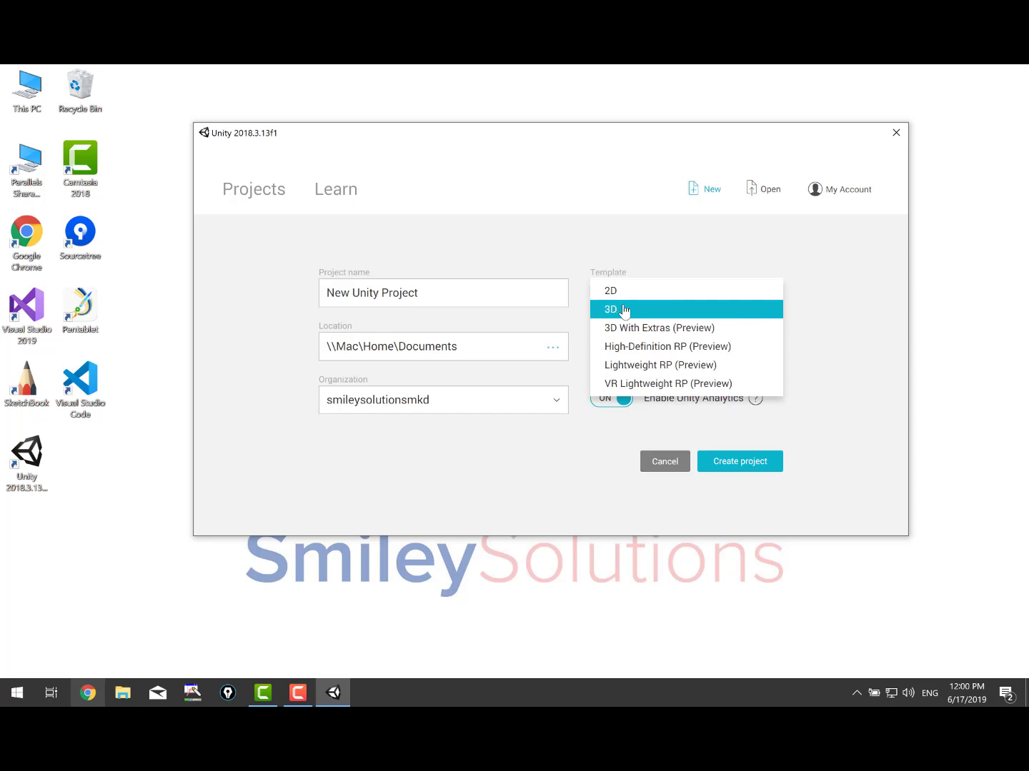
{"action": "left_click", "coordinate": [624, 309]}
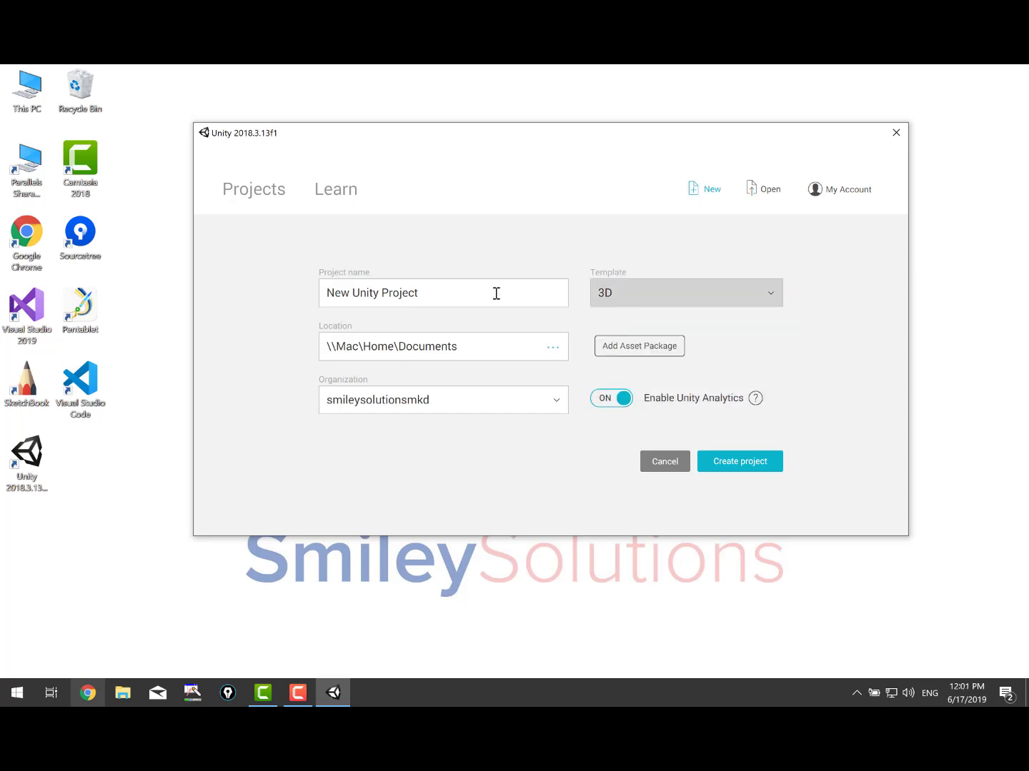
Name the project 'SmileySolutionsMKDUnit' and try to create it.
{"action": "triple_click", "coordinate": [488, 292]}
{"action": "type", "text": "SmileySolutio"}
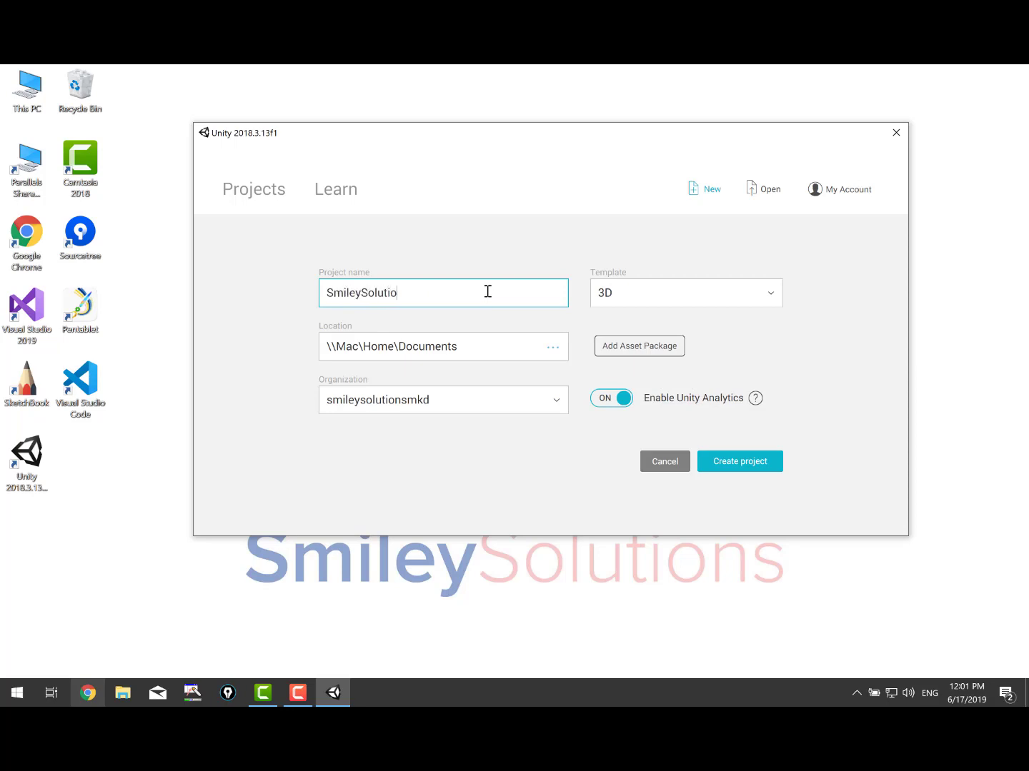
{"action": "type", "text": "nsMKDUnity"}
{"action": "left_click", "coordinate": [758, 467]}
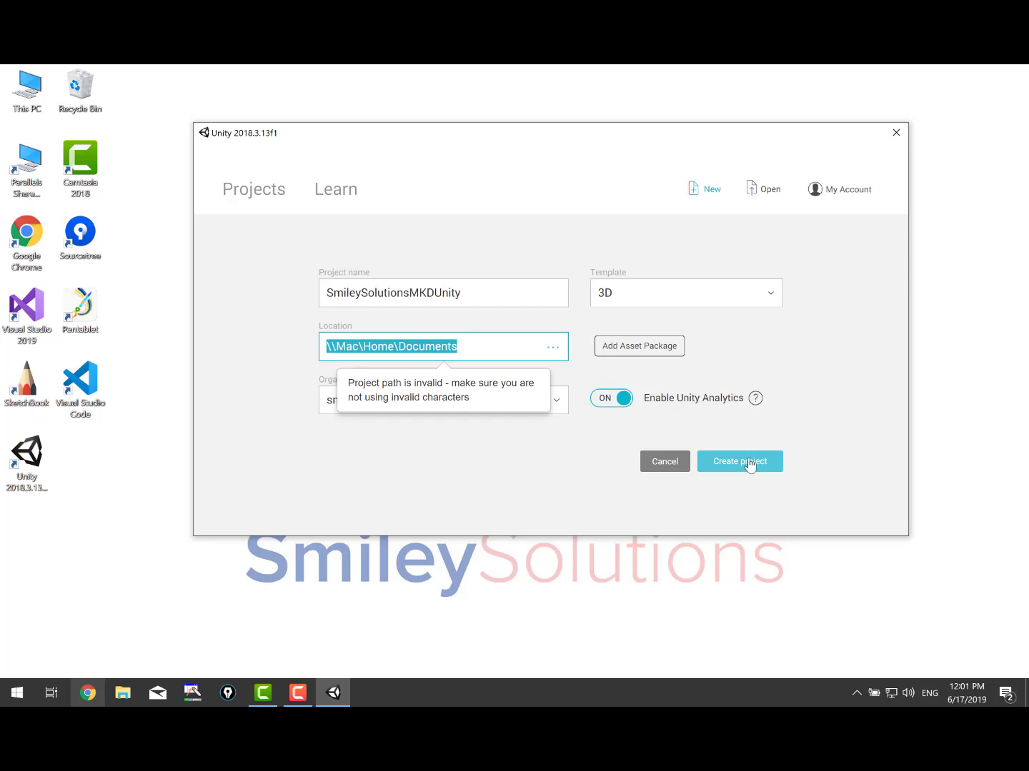
Rename the project to 'test', dismiss the invalid-path warning and browse for a location.
{"action": "left_click", "coordinate": [448, 345]}
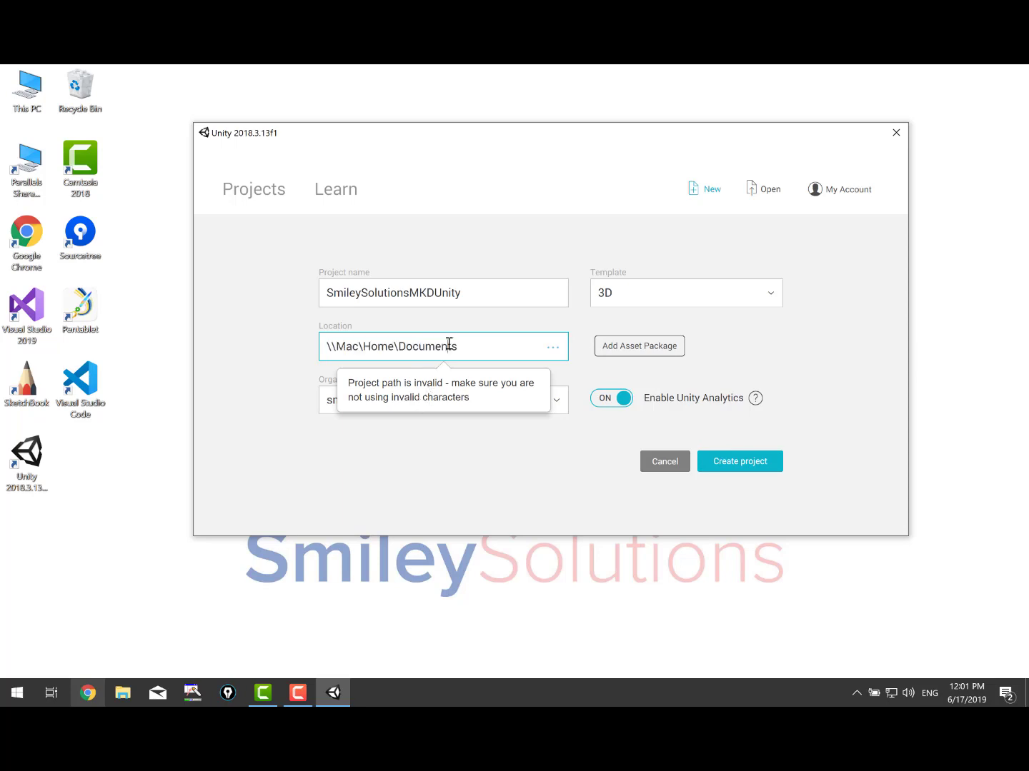
{"action": "left_click", "coordinate": [465, 289]}
{"action": "type", "text": "test"}
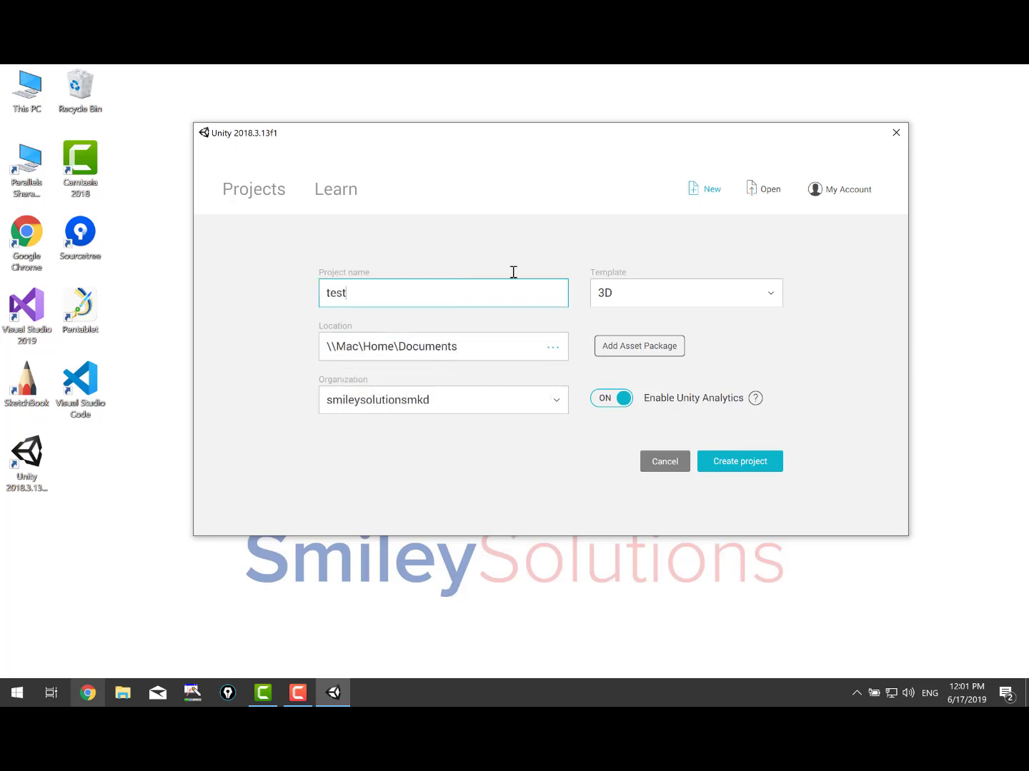
{"action": "left_click", "coordinate": [714, 462]}
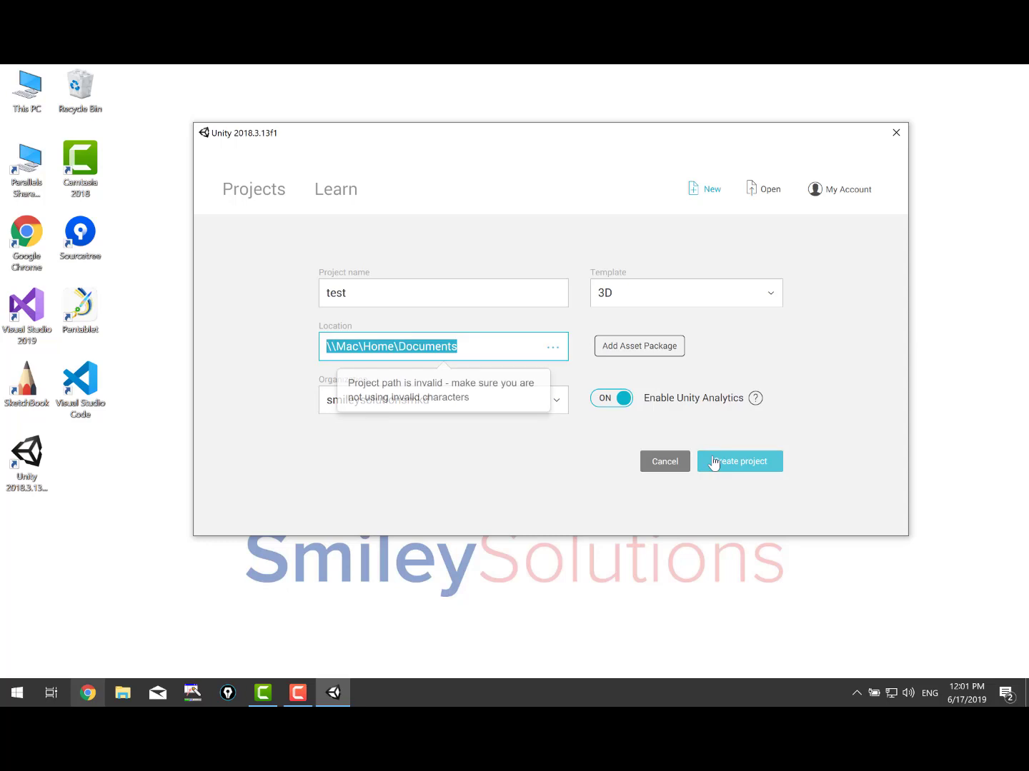
{"action": "left_click", "coordinate": [244, 386]}
{"action": "left_click", "coordinate": [552, 348]}
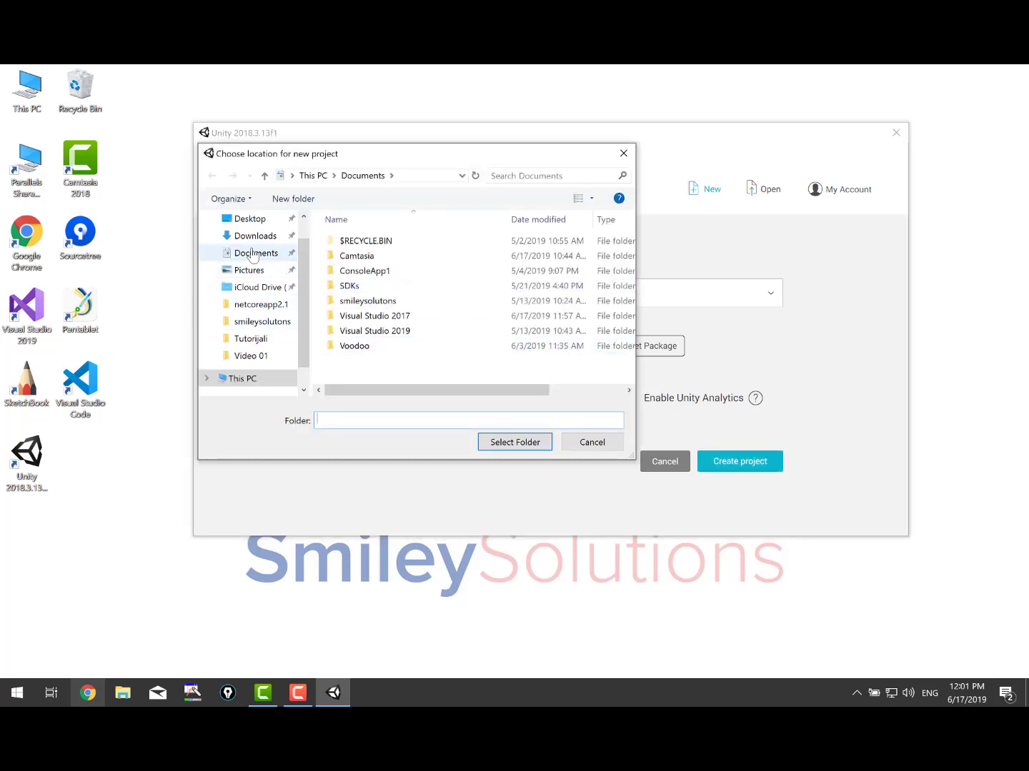
Choose Documents as the project location, retry creating, and dismiss the invalid-path warning.
{"action": "left_click", "coordinate": [252, 254]}
{"action": "left_click", "coordinate": [517, 444]}
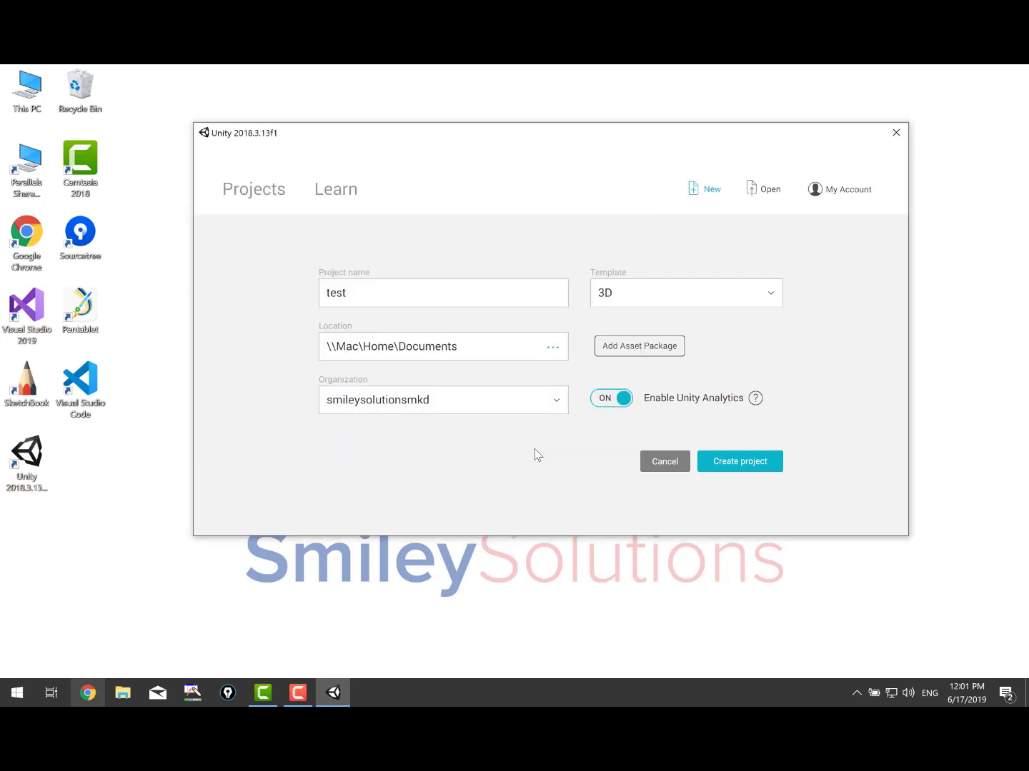
{"action": "left_click", "coordinate": [742, 462]}
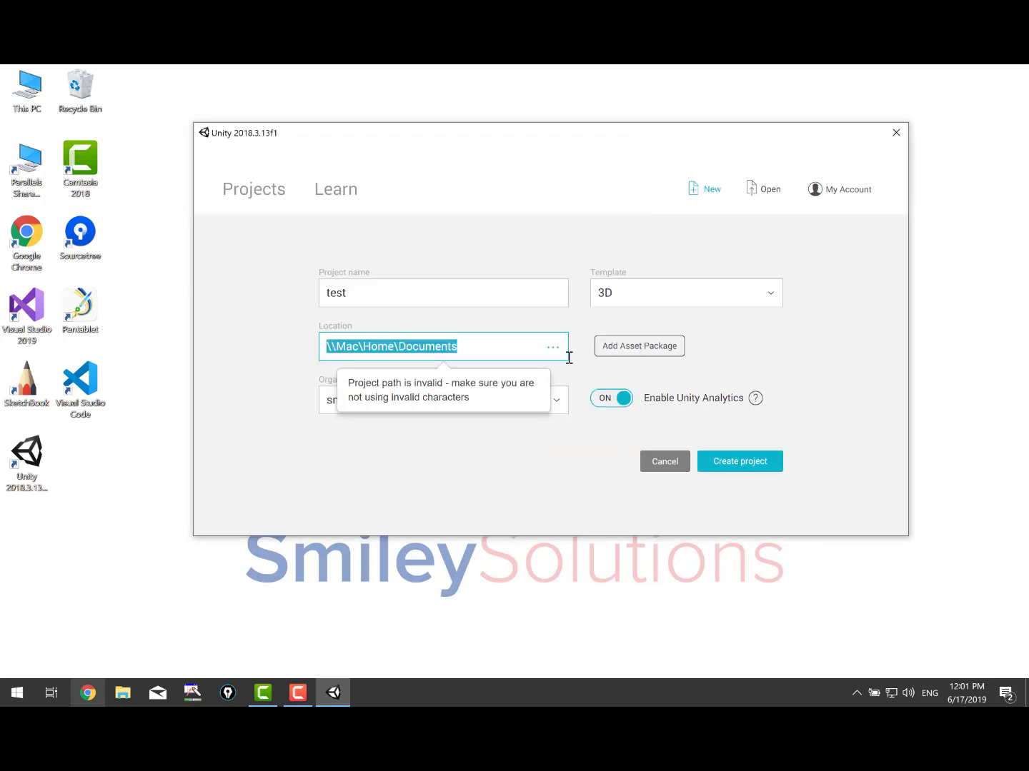
{"action": "left_click", "coordinate": [483, 468]}
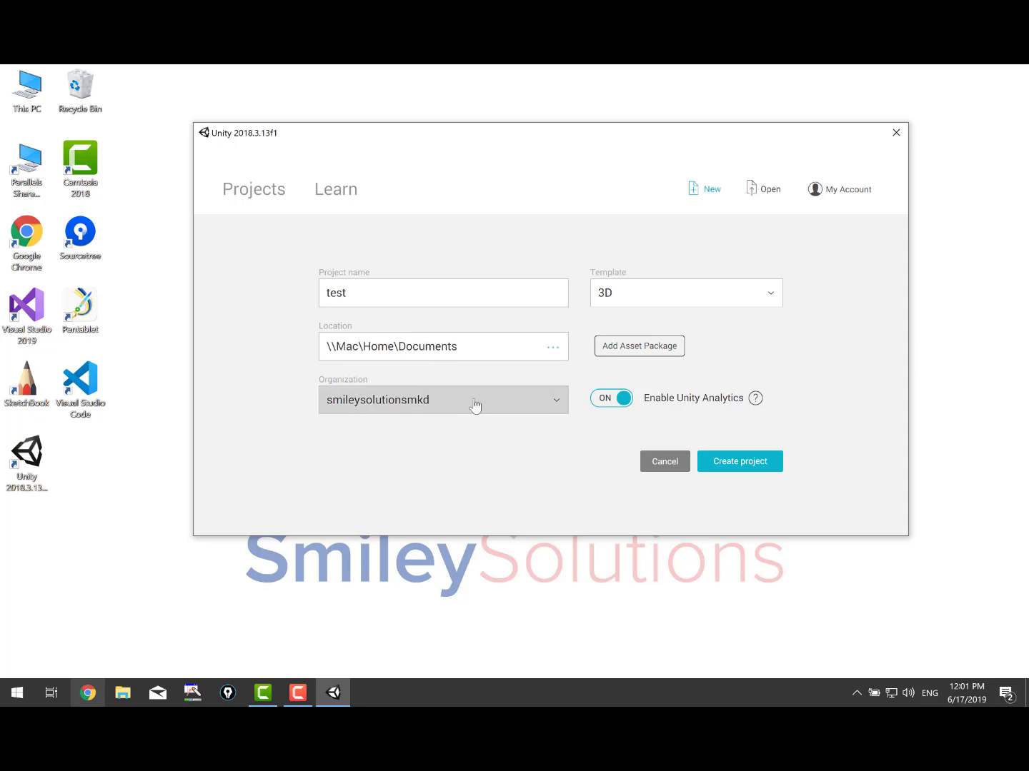
Make a New folder inside Documents, choose it as the location, and retry creating.
{"action": "left_click", "coordinate": [562, 347]}
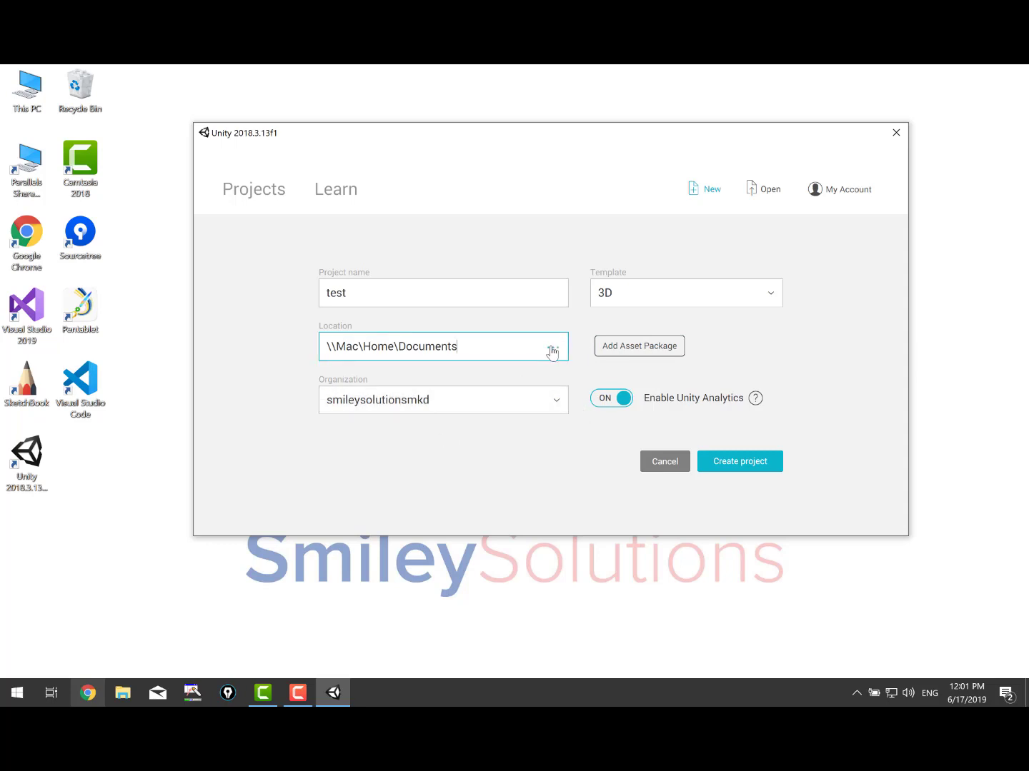
{"action": "left_click", "coordinate": [552, 348]}
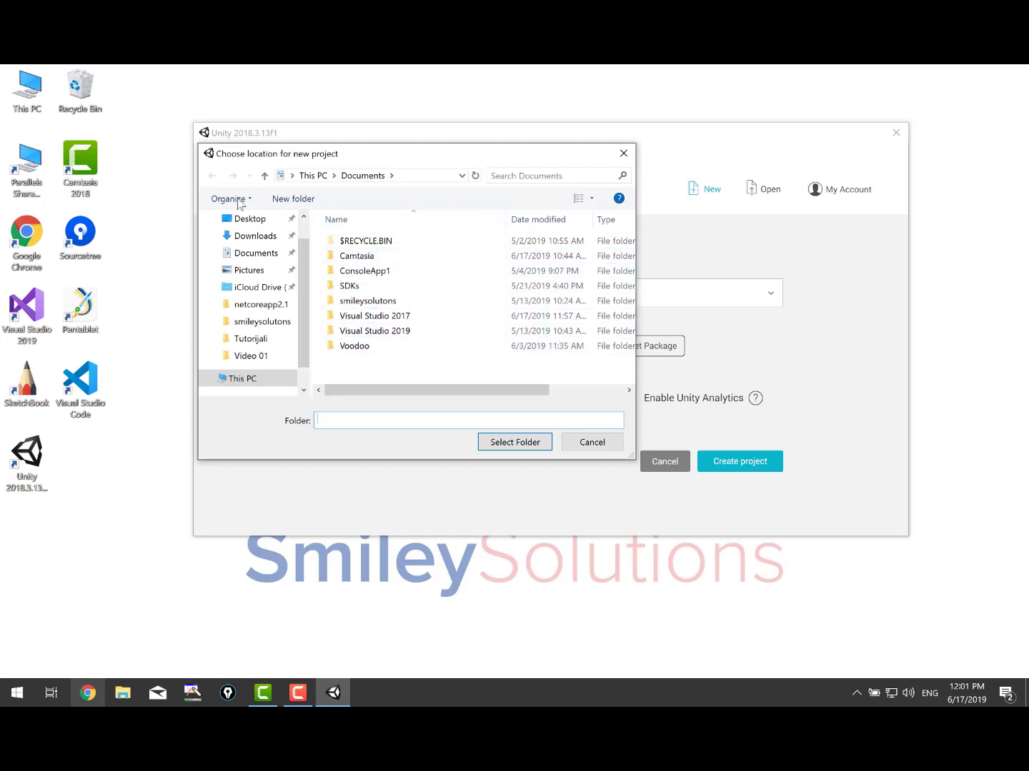
{"action": "left_click", "coordinate": [292, 199]}
{"action": "left_click", "coordinate": [426, 370]}
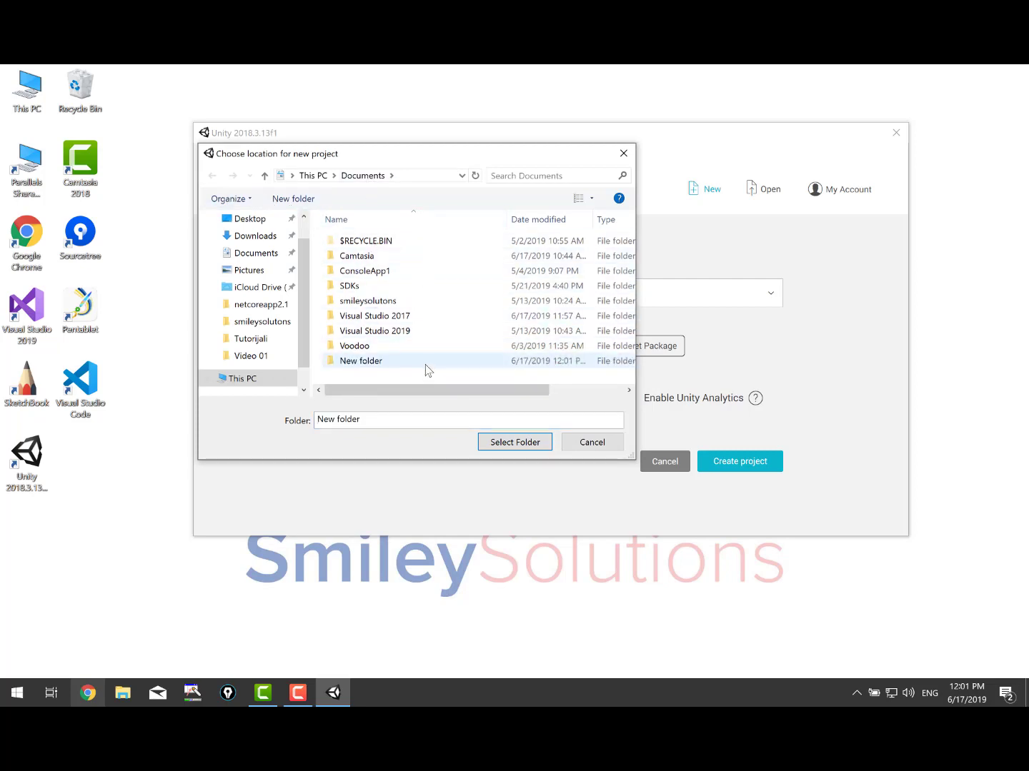
{"action": "left_click", "coordinate": [423, 363]}
{"action": "double_click", "coordinate": [412, 365]}
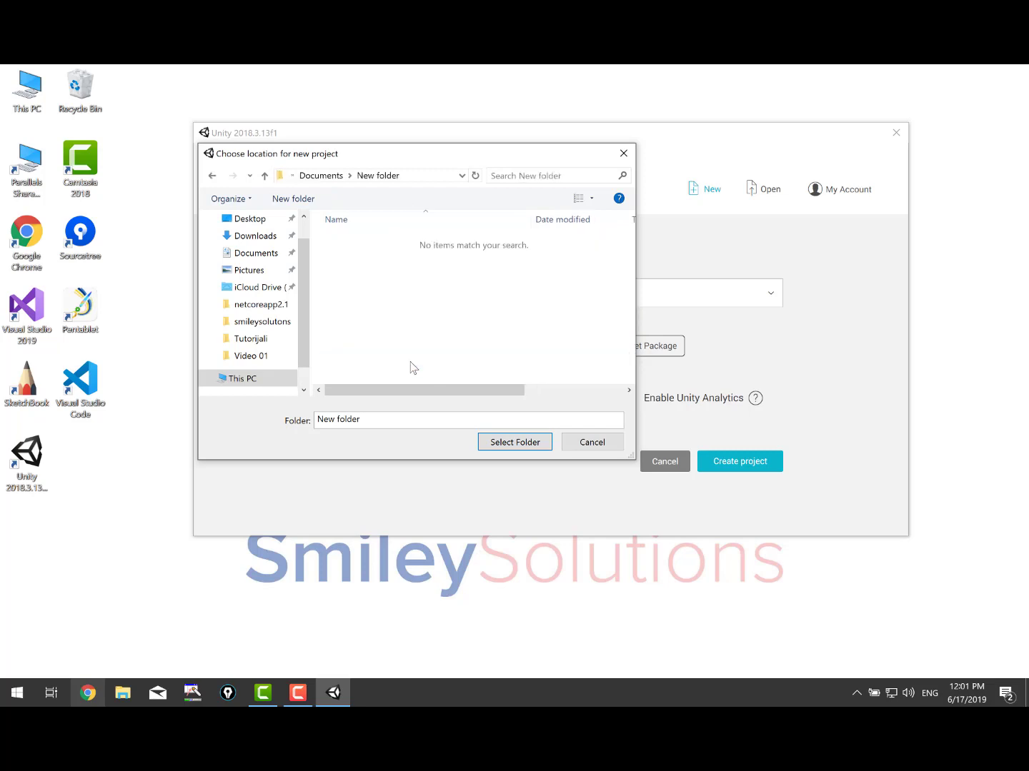
{"action": "left_click", "coordinate": [511, 442]}
{"action": "left_click", "coordinate": [704, 464]}
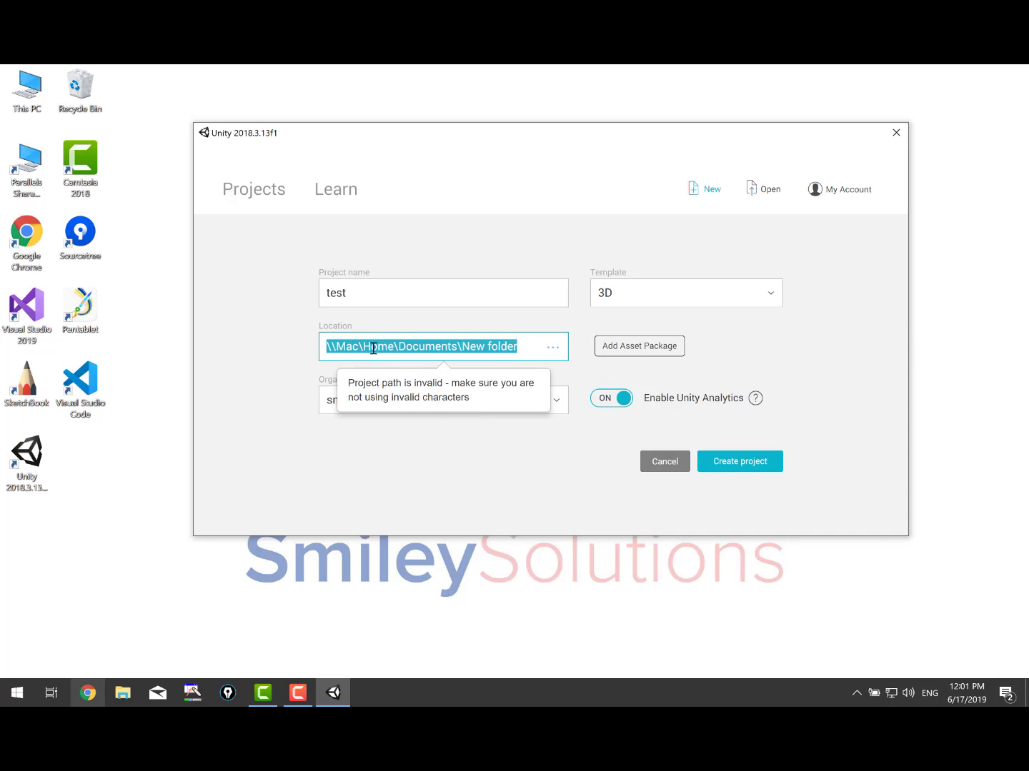
Browse This PC and set Local Disk (C:) as the project location.
{"action": "left_click", "coordinate": [552, 347]}
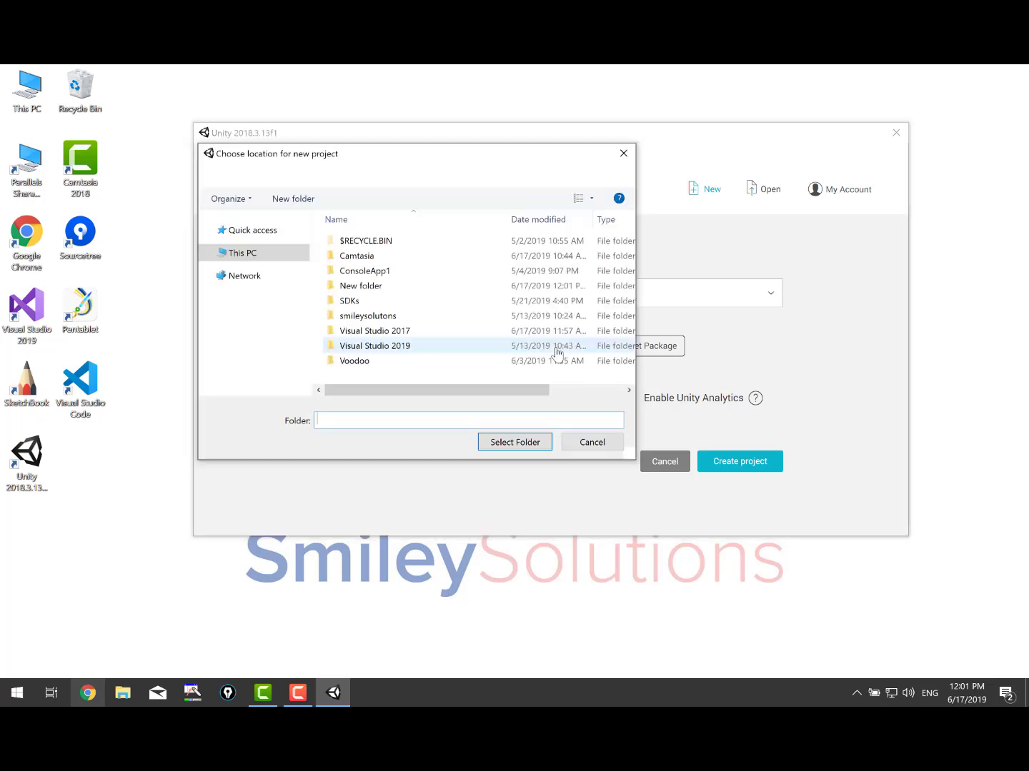
{"action": "scroll", "coordinate": [295, 323], "scroll_direction": "up", "scroll_amount": 1}
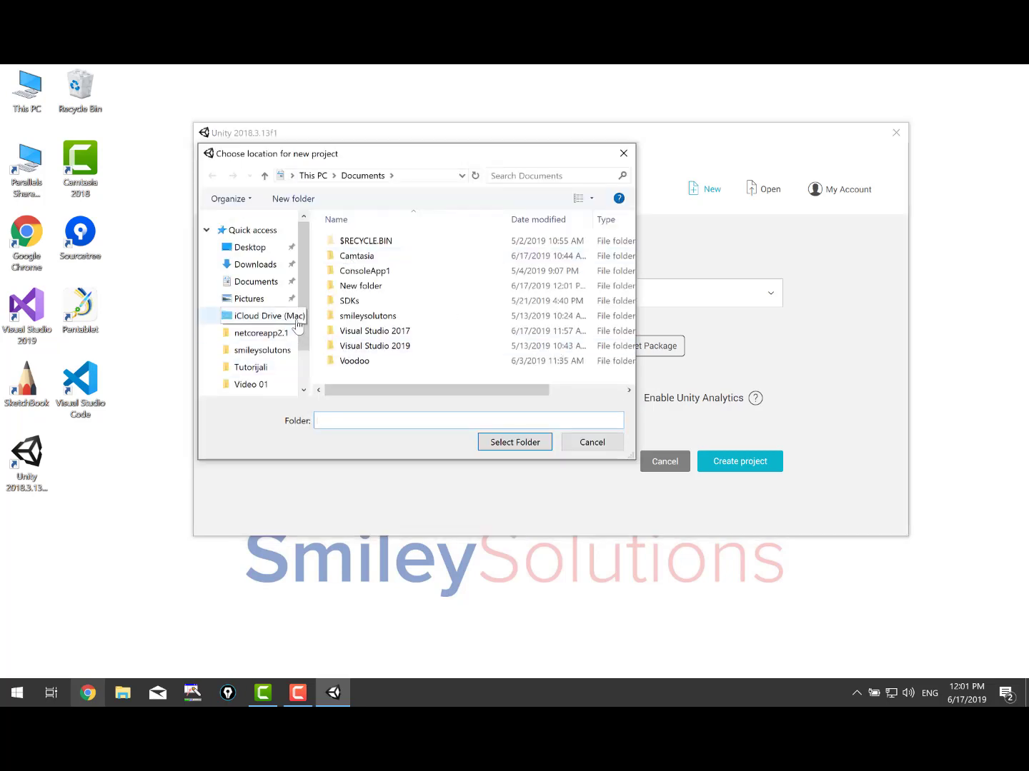
{"action": "scroll", "coordinate": [295, 323], "scroll_direction": "down", "scroll_amount": 1}
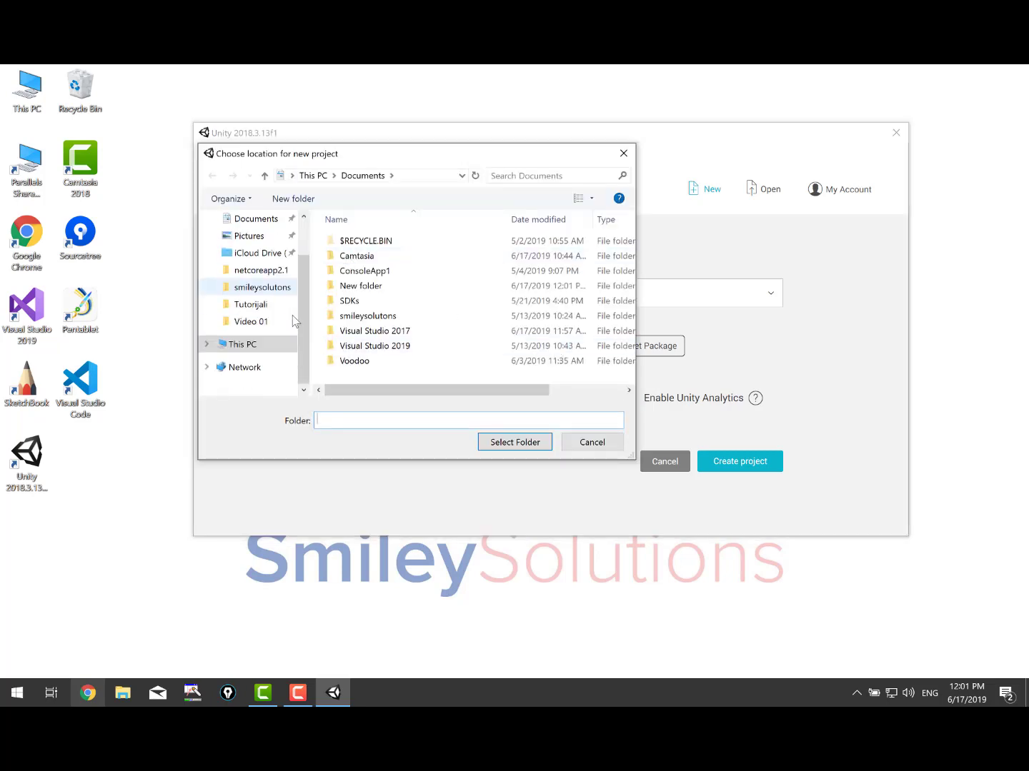
{"action": "left_click", "coordinate": [208, 368]}
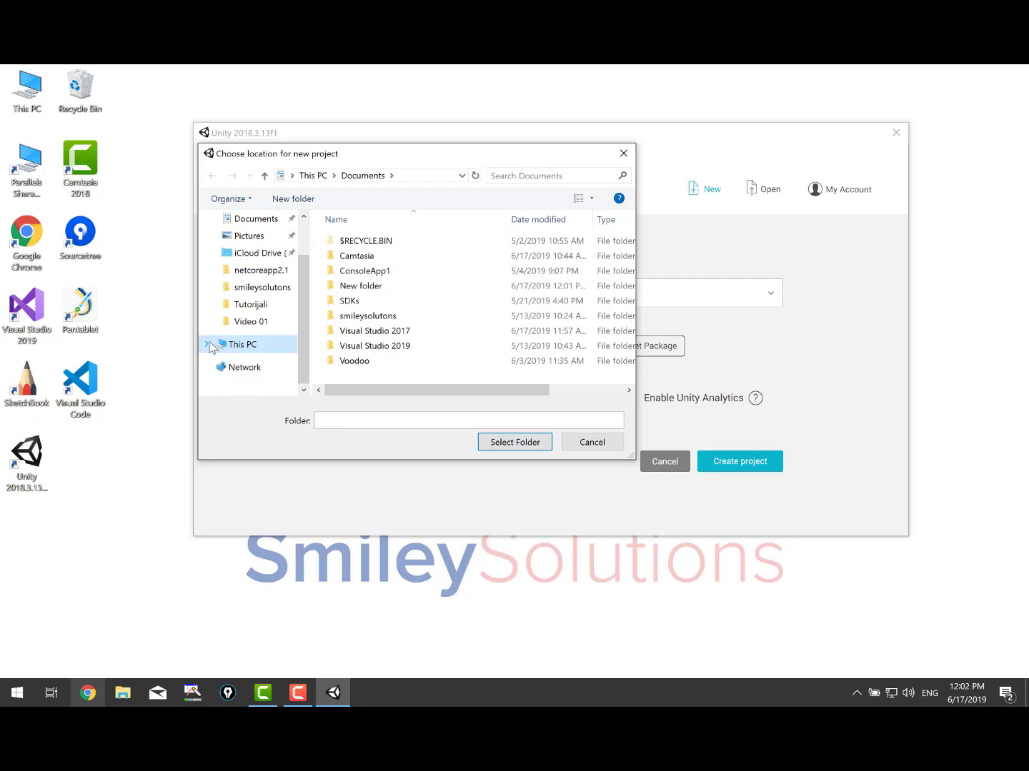
{"action": "left_click", "coordinate": [206, 345]}
{"action": "left_click", "coordinate": [265, 362]}
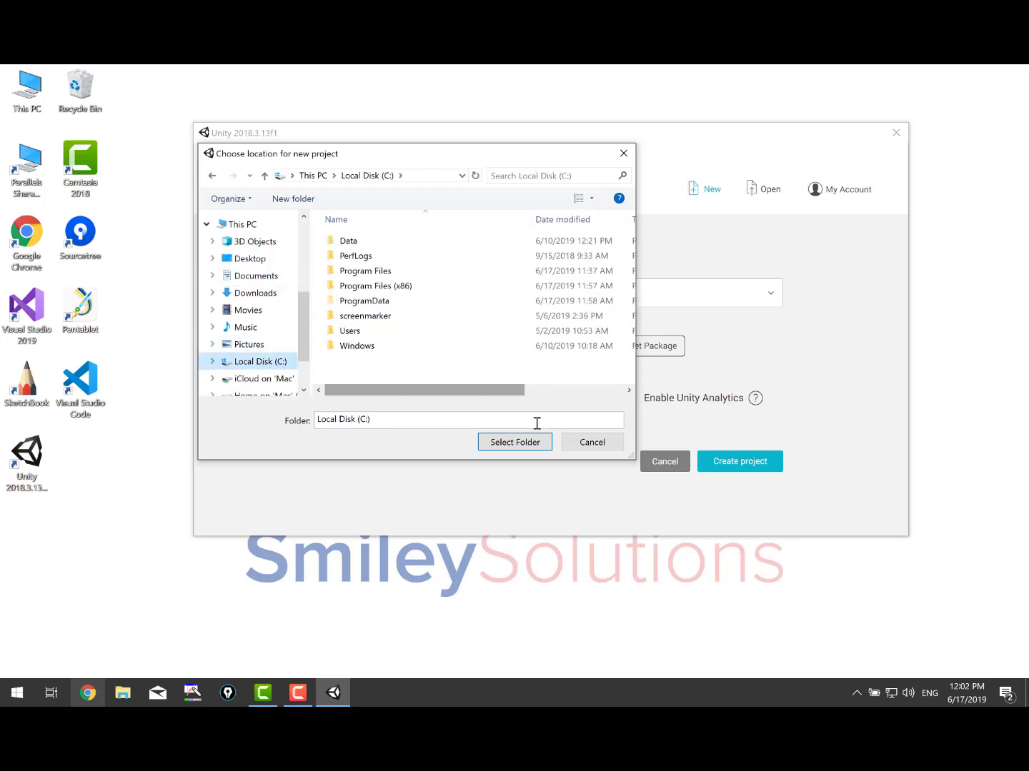
{"action": "left_click", "coordinate": [517, 446]}
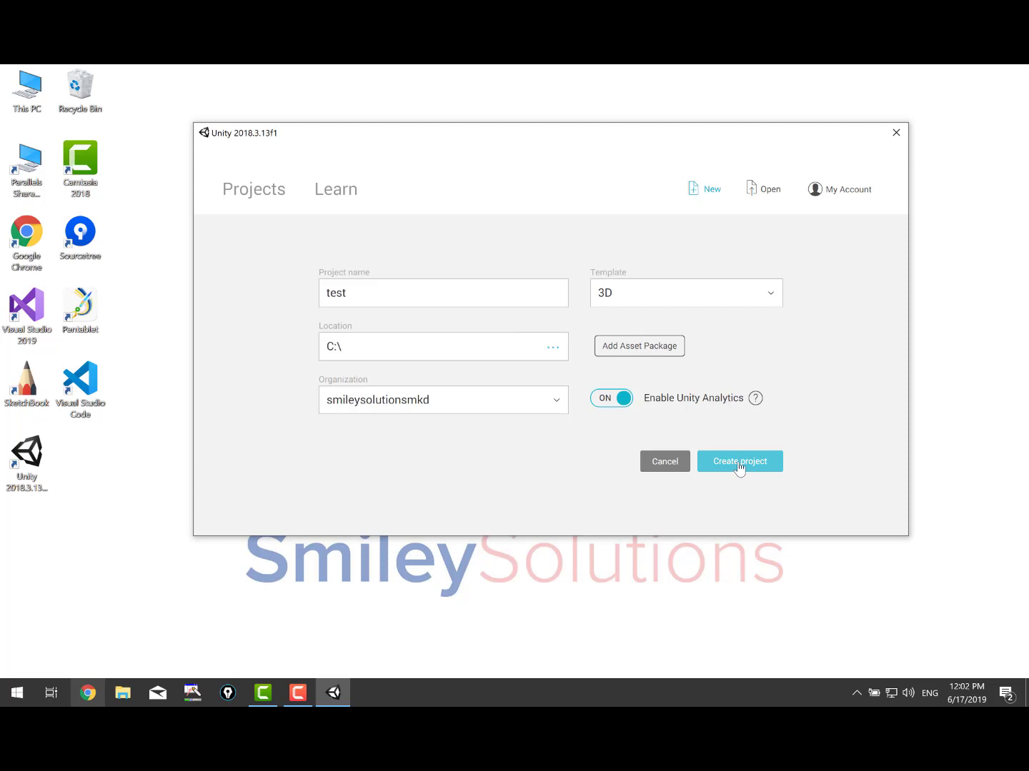
Extend the location to C:\Unity\ and create the test 3D project.
{"action": "left_click", "coordinate": [490, 347]}
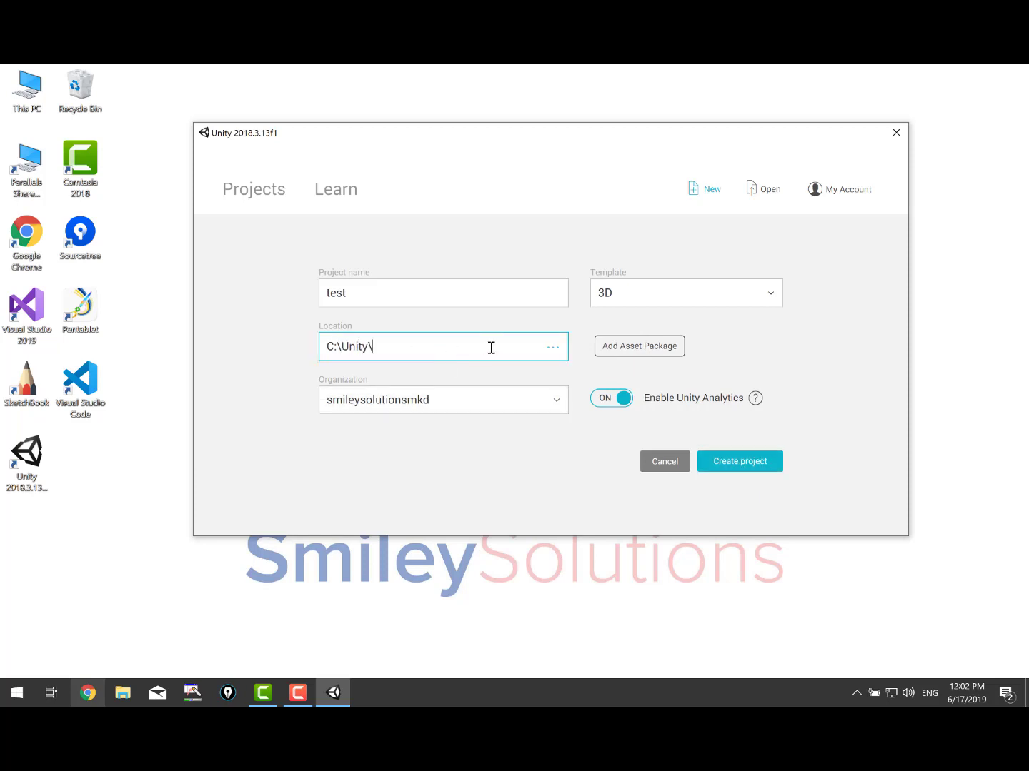
{"action": "left_click", "coordinate": [750, 461]}
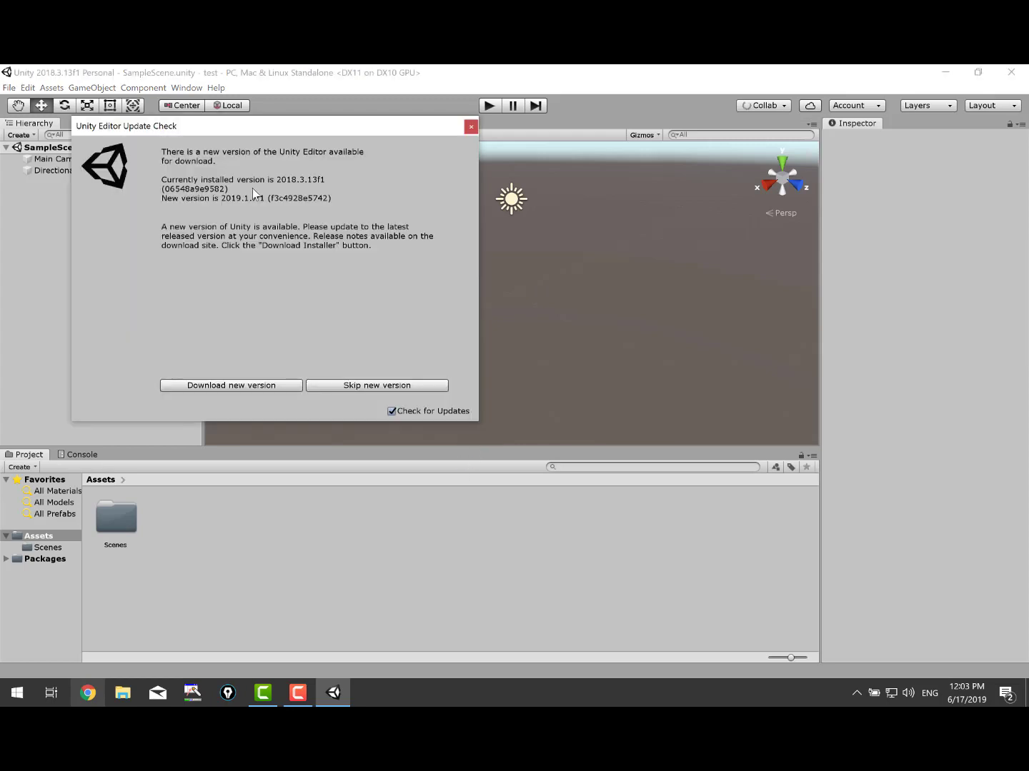
Turn off editor update checks, then inspect the Directional Light and Main Camera settings.
{"action": "left_click", "coordinate": [391, 410]}
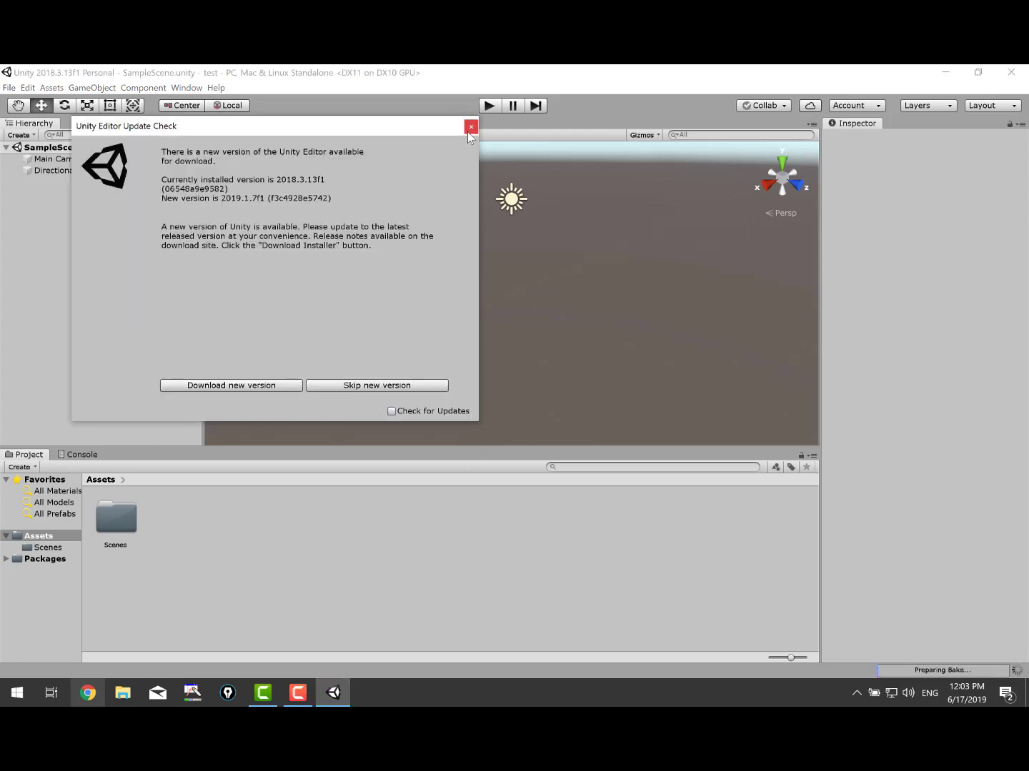
{"action": "left_click", "coordinate": [469, 128]}
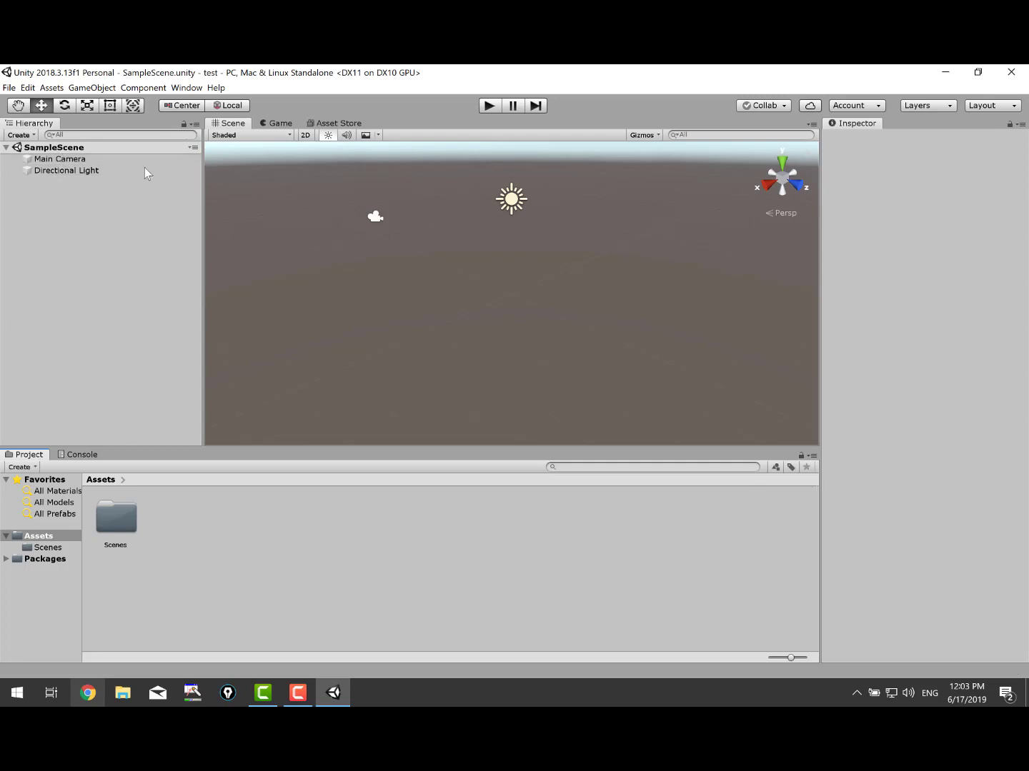
{"action": "left_click", "coordinate": [57, 172]}
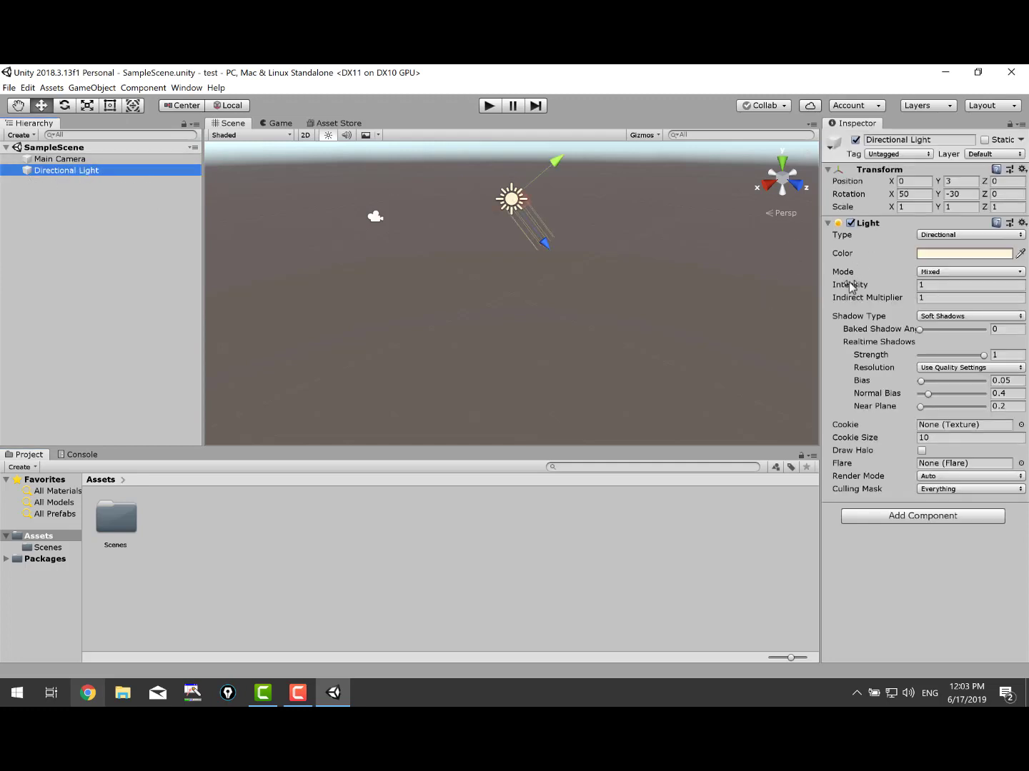
{"action": "left_click", "coordinate": [41, 160]}
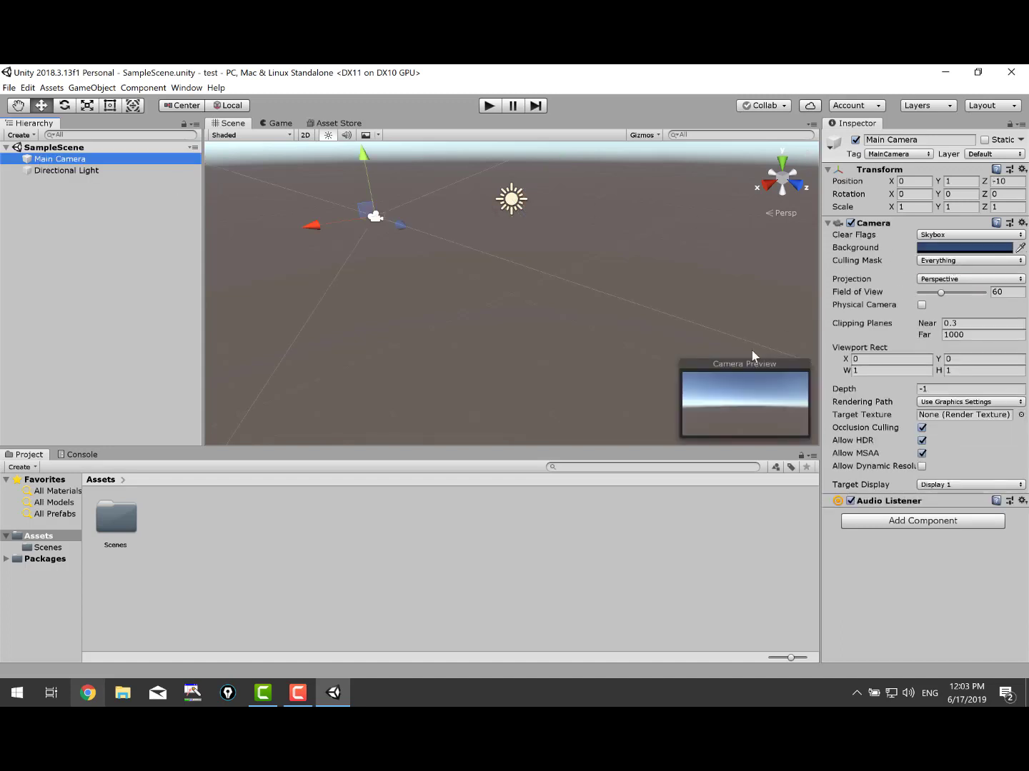
{"action": "left_click", "coordinate": [61, 170]}
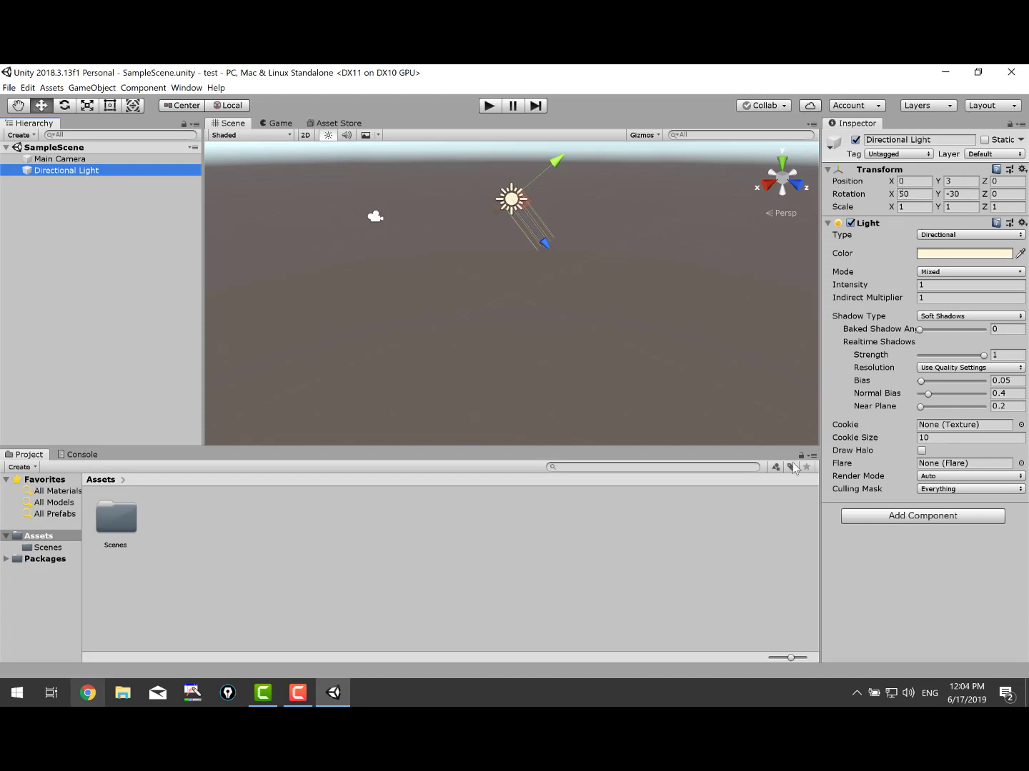
{"action": "left_click", "coordinate": [898, 514]}
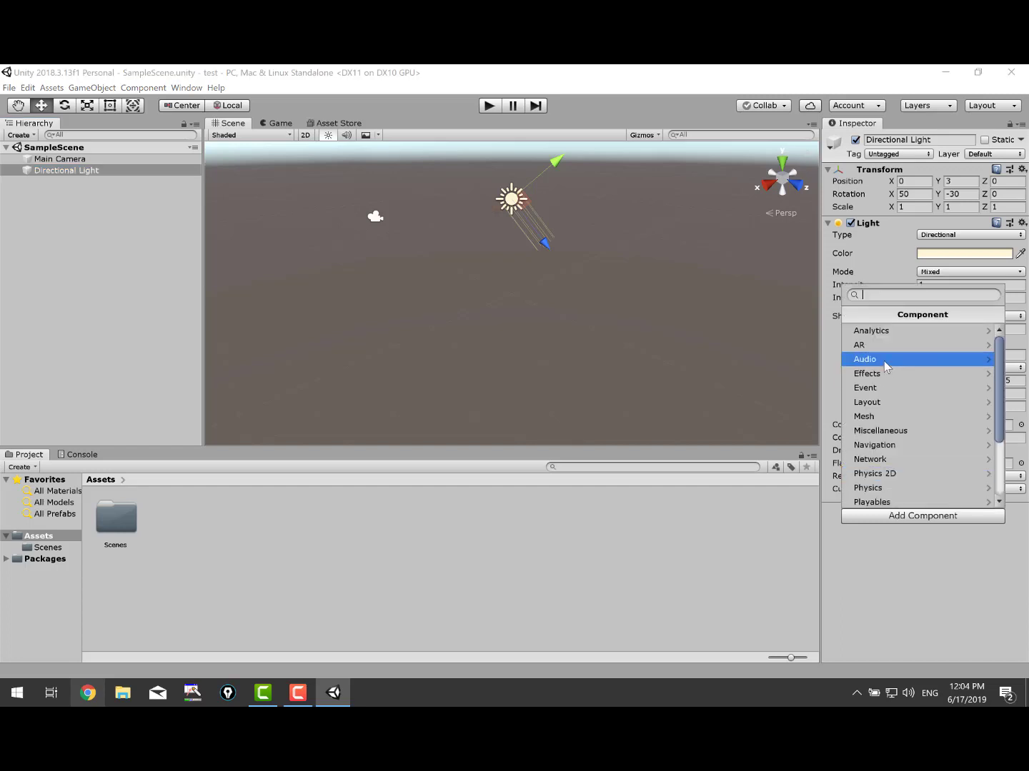
{"action": "left_click", "coordinate": [916, 591]}
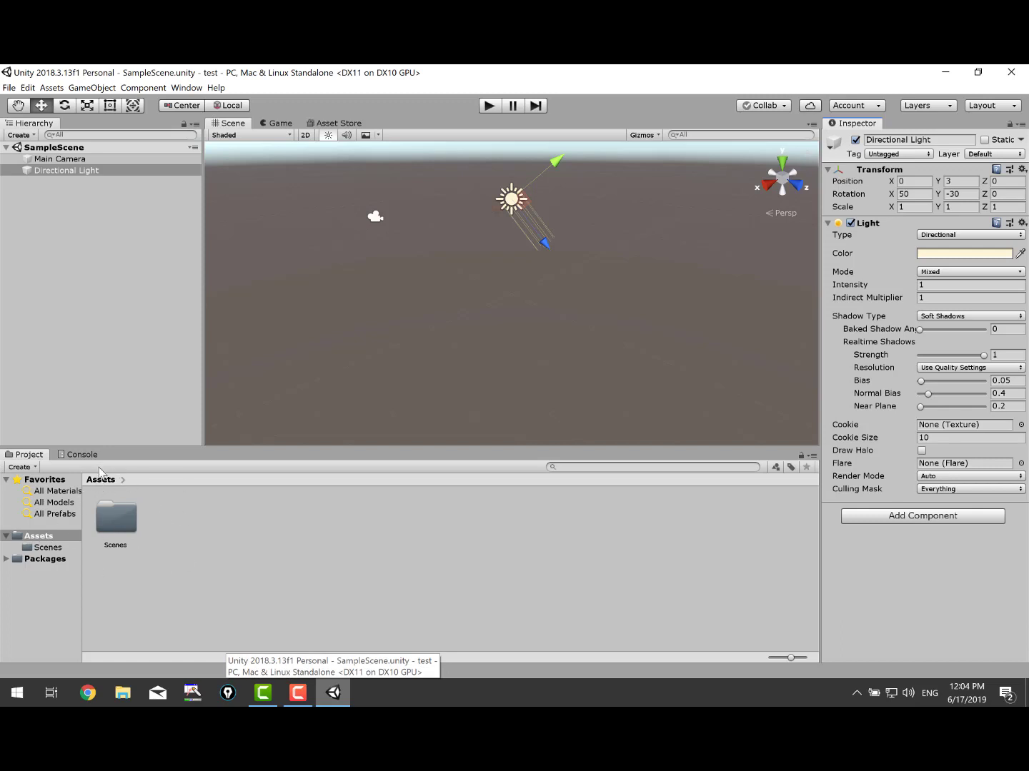
Open Assets > Scenes, select SampleScene, and shrink the asset icons to list view.
{"action": "left_click", "coordinate": [47, 548]}
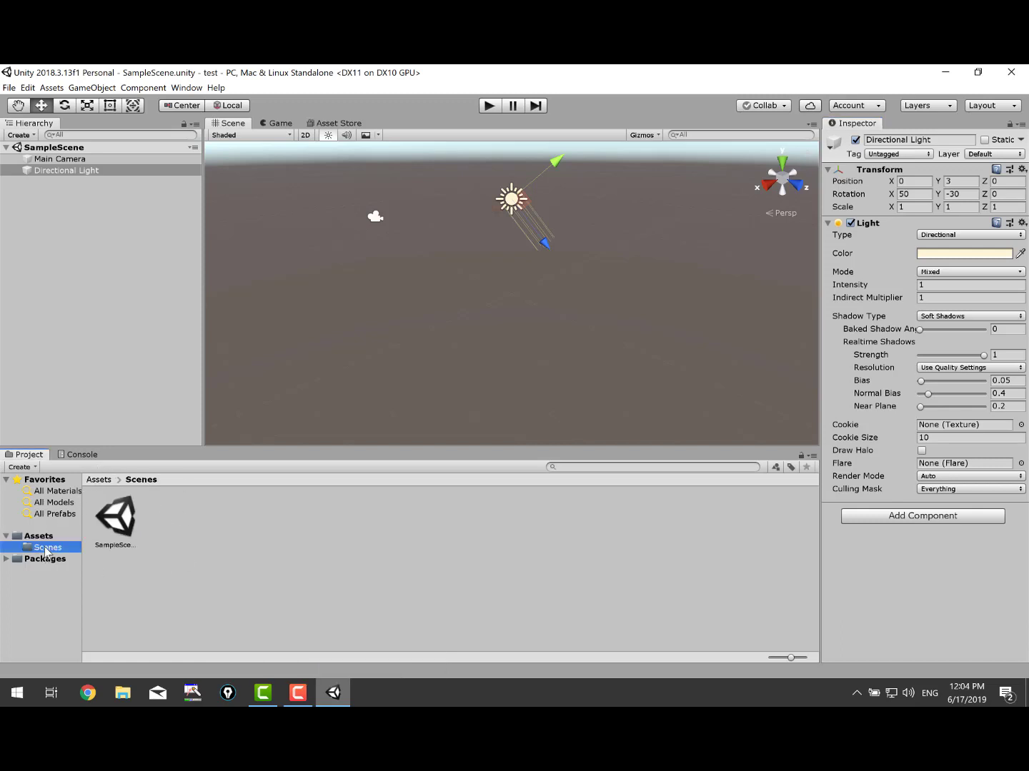
{"action": "left_click", "coordinate": [131, 526]}
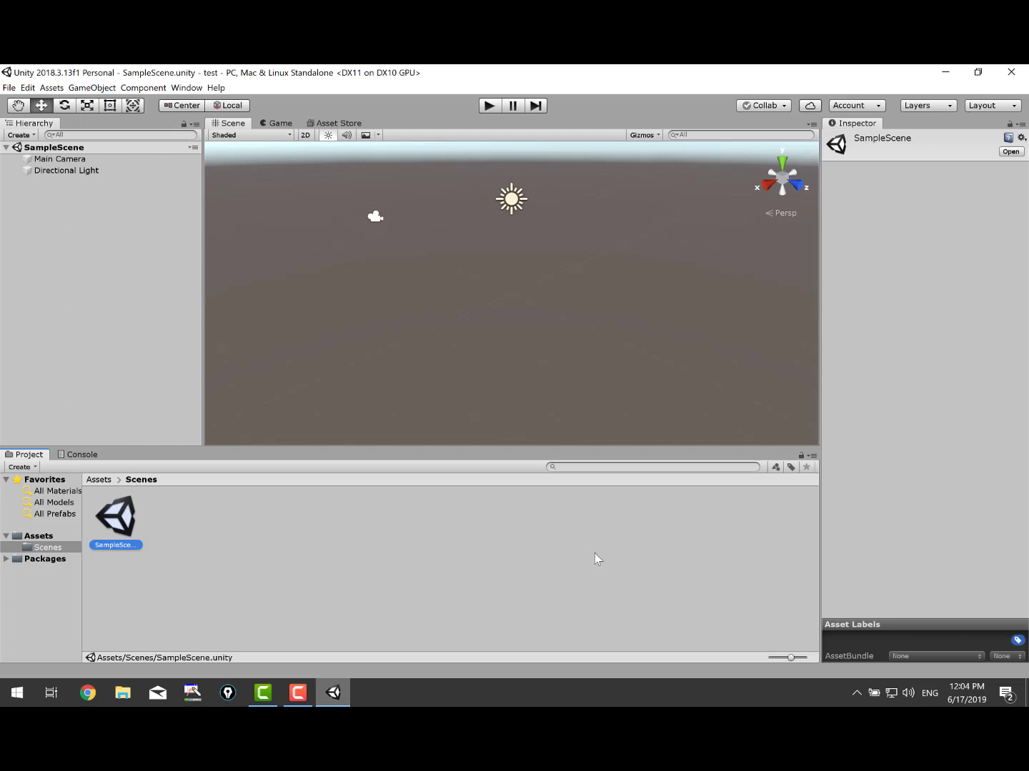
{"action": "left_click_drag", "start_coordinate": [789, 656], "coordinate": [767, 659]}
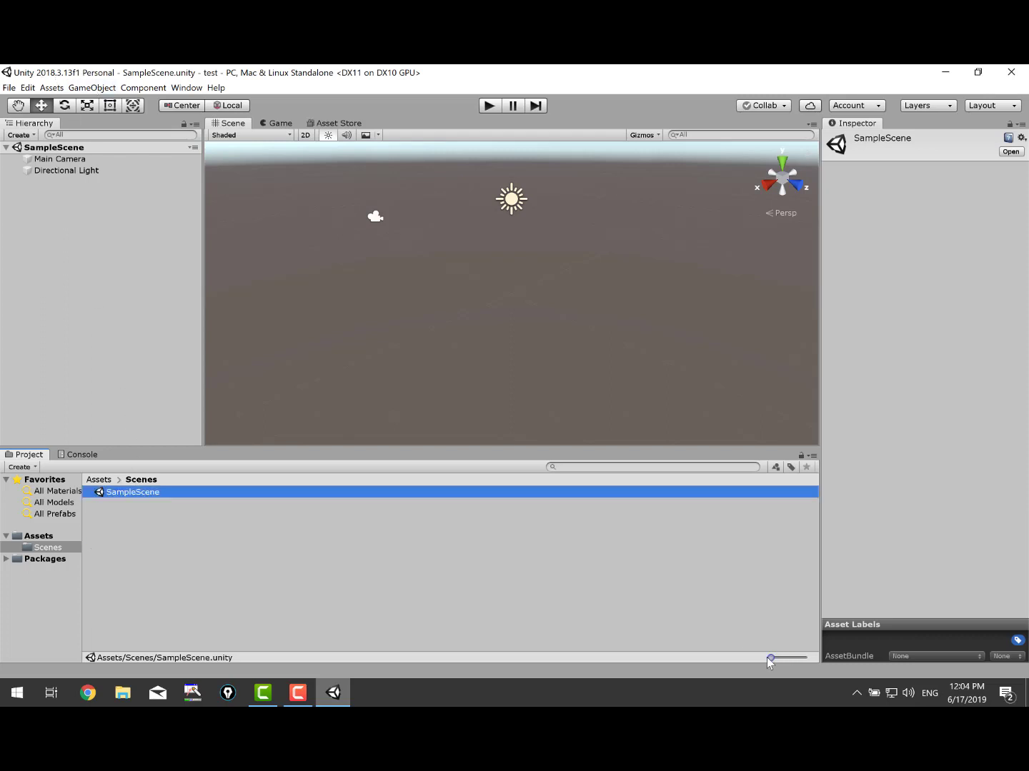
{"action": "left_click", "coordinate": [40, 537]}
Add a default Cube to SampleScene from the Hierarchy's 3D Object menu.
{"action": "left_click", "coordinate": [19, 222]}
{"action": "right_click", "coordinate": [72, 226]}
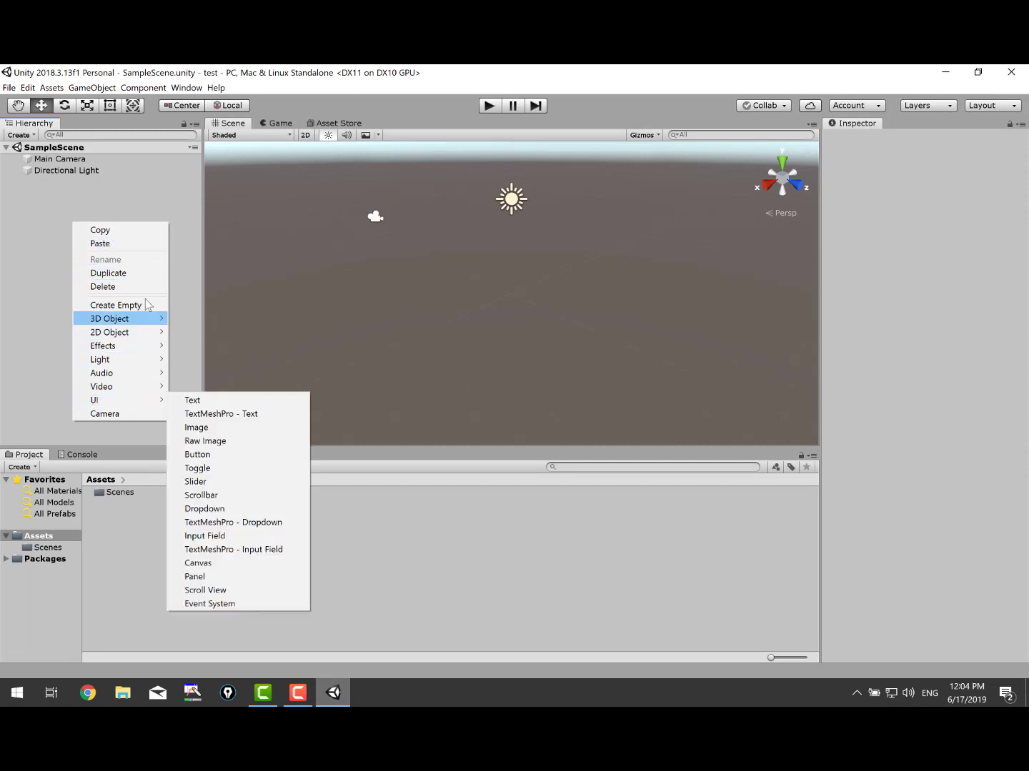
{"action": "mouse_move", "coordinate": [151, 319]}
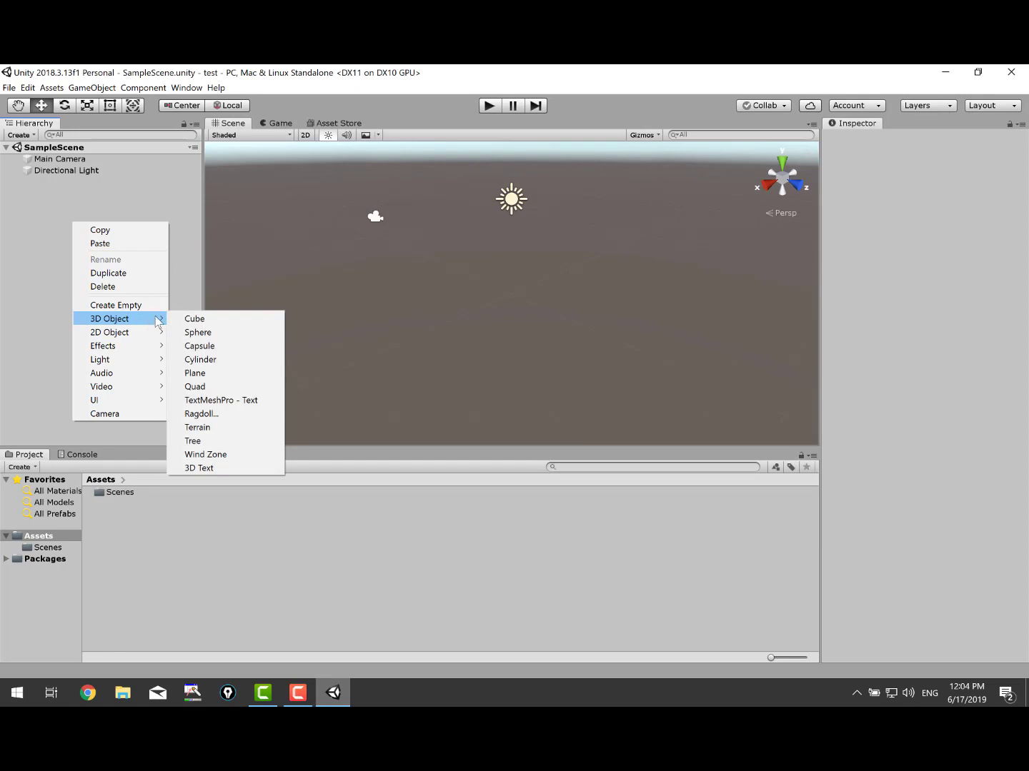
{"action": "left_click", "coordinate": [196, 319]}
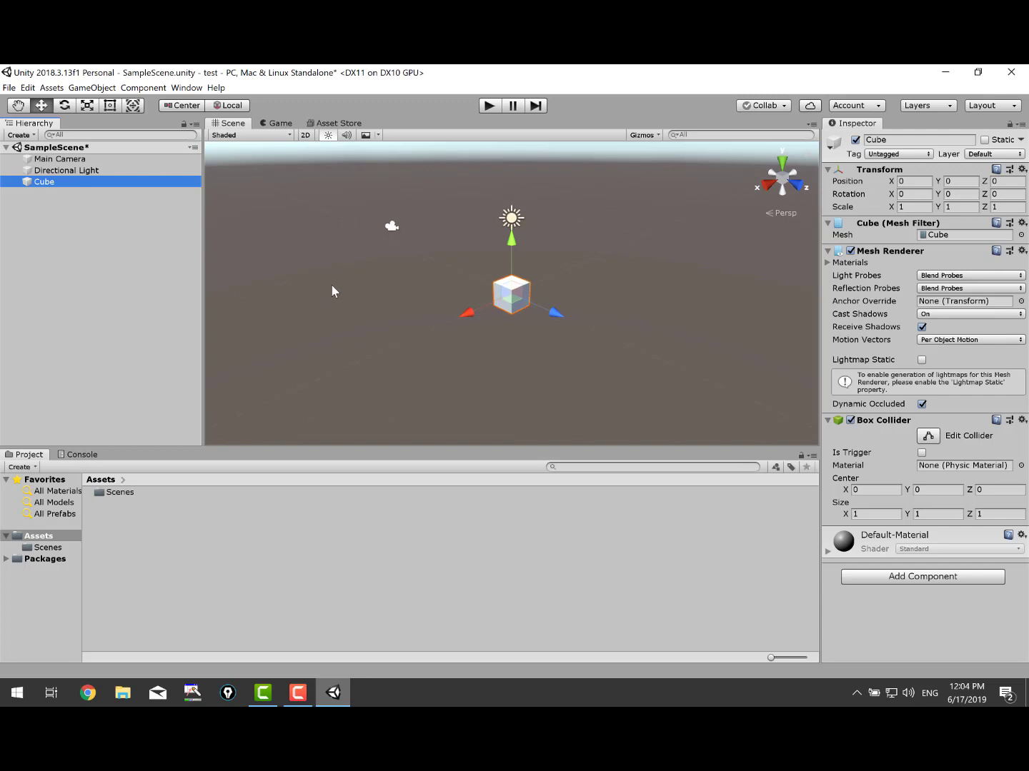
Orbit and pan the Scene view around the cube, then deselect it.
{"action": "scroll", "coordinate": [368, 299], "scroll_direction": "up", "scroll_amount": 2}
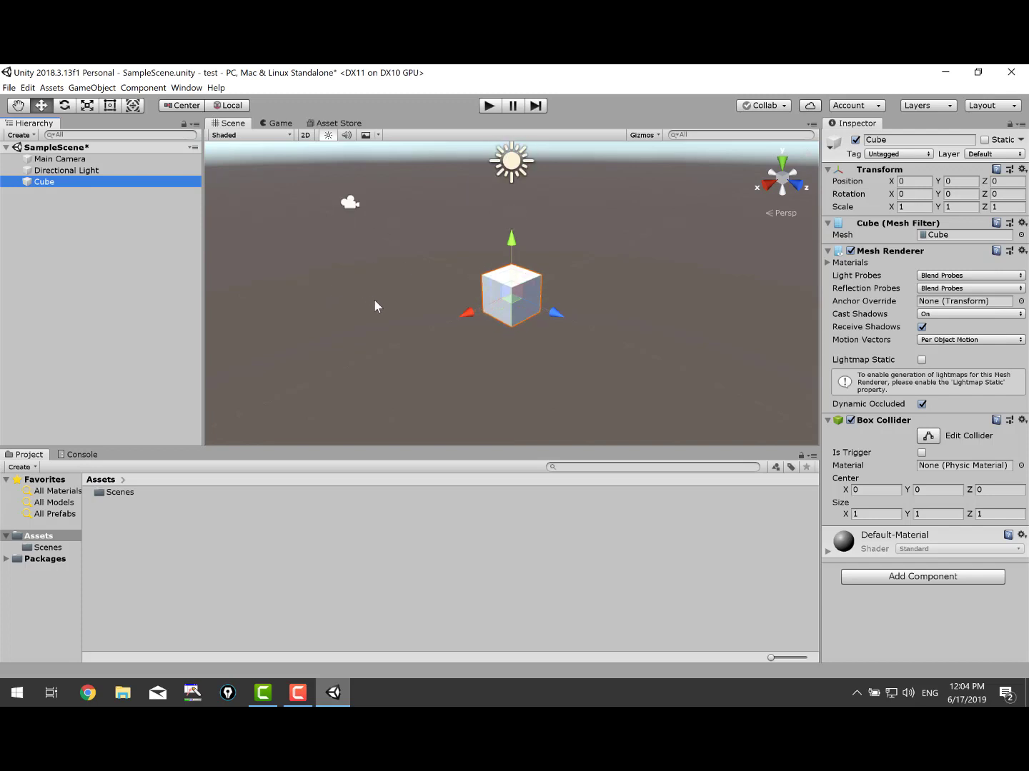
{"action": "scroll", "coordinate": [447, 322], "scroll_direction": "up", "scroll_amount": 2}
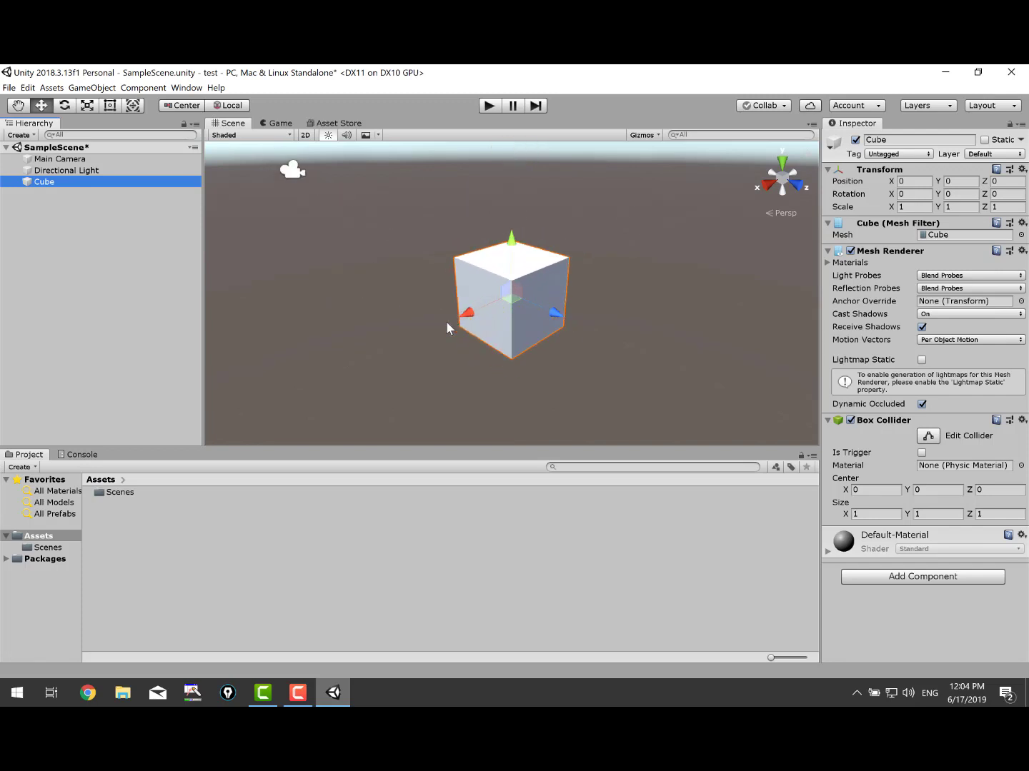
{"action": "scroll", "coordinate": [446, 324], "scroll_direction": "down", "scroll_amount": 3}
{"action": "left_click_drag", "start_coordinate": [444, 325], "coordinate": [411, 342], "text": "alt"}
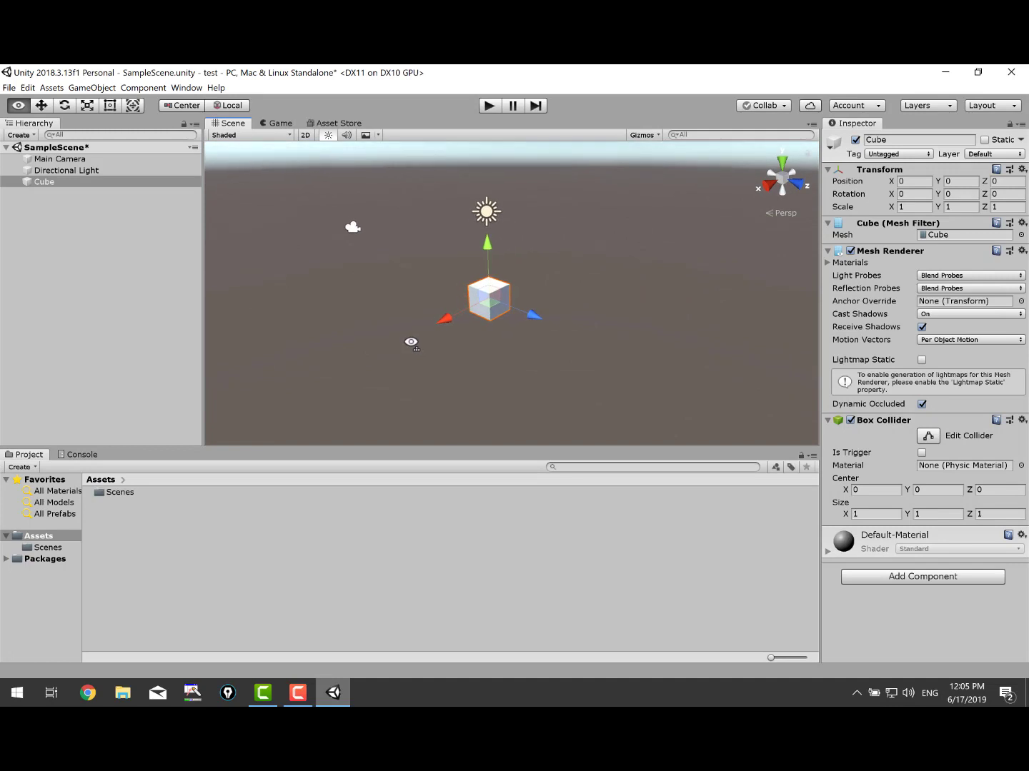
{"action": "left_click_drag", "start_coordinate": [487, 344], "coordinate": [468, 331]}
{"action": "middle_click_drag", "start_coordinate": [467, 331], "coordinate": [458, 396]}
{"action": "mouse_move", "coordinate": [409, 354]}
{"action": "left_mouse_down", "text": "alt"}
{"action": "mouse_move", "coordinate": [490, 353]}
{"action": "mouse_move", "coordinate": [362, 361]}
{"action": "mouse_move", "coordinate": [375, 385]}
{"action": "mouse_move", "coordinate": [480, 367]}
{"action": "mouse_move", "coordinate": [403, 357]}
{"action": "left_mouse_up", "text": "alt"}
{"action": "left_click", "coordinate": [108, 234]}
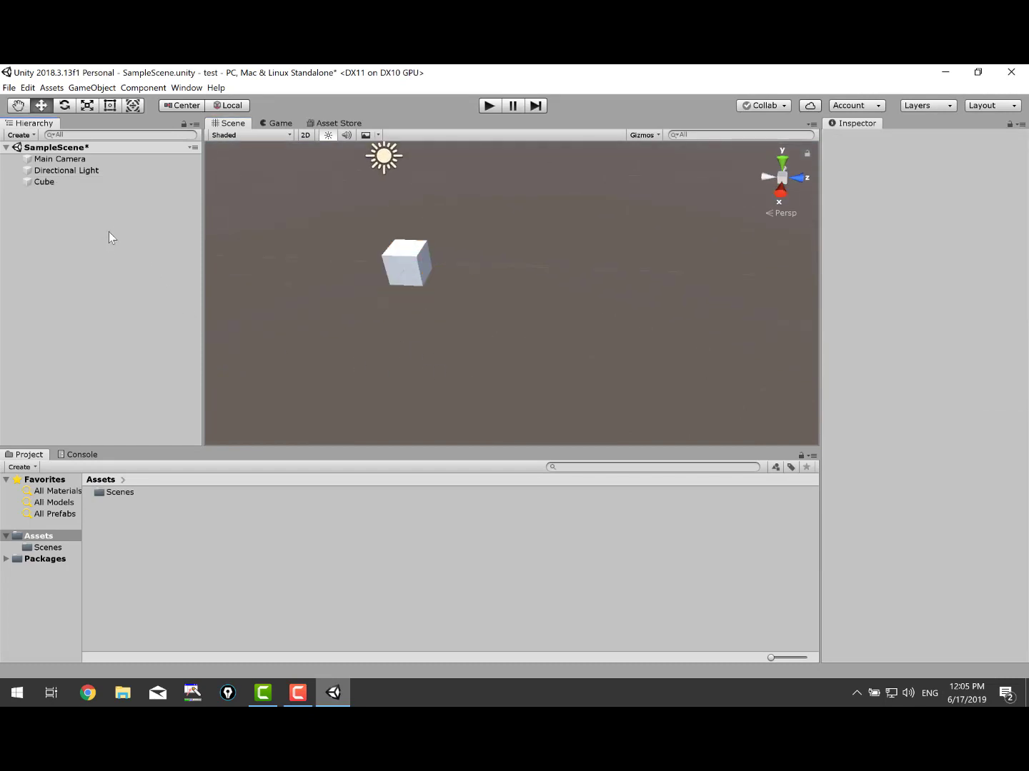
Add a Plane and slide it toward negative Z beneath the cube.
{"action": "right_click", "coordinate": [86, 234]}
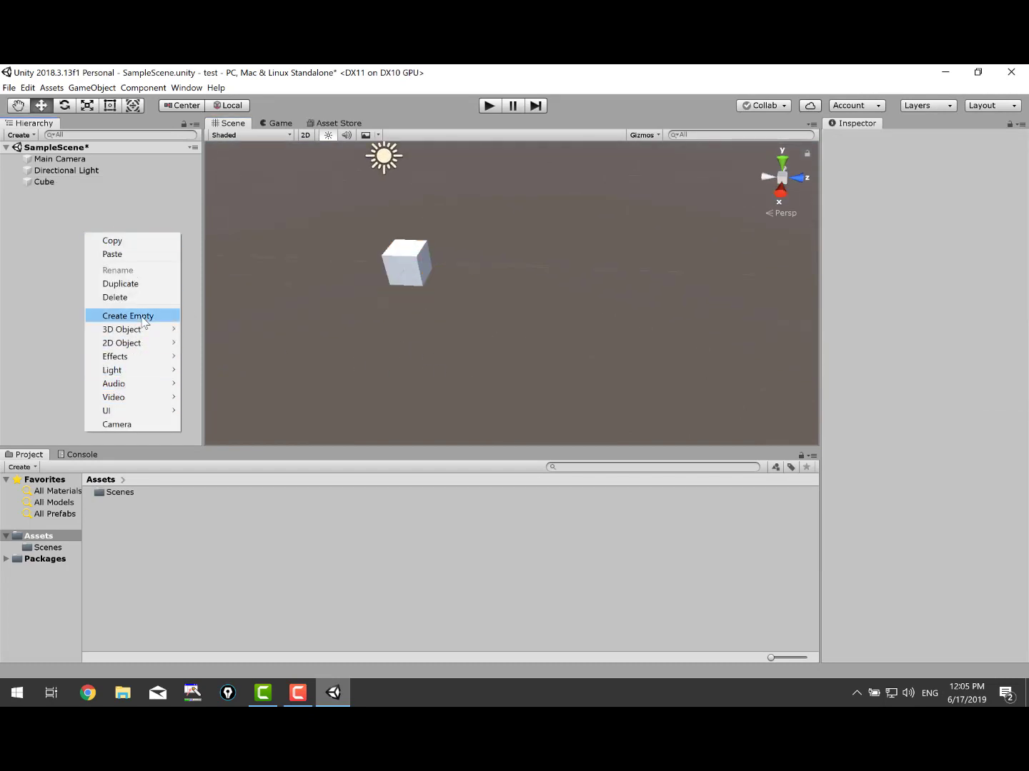
{"action": "mouse_move", "coordinate": [151, 330]}
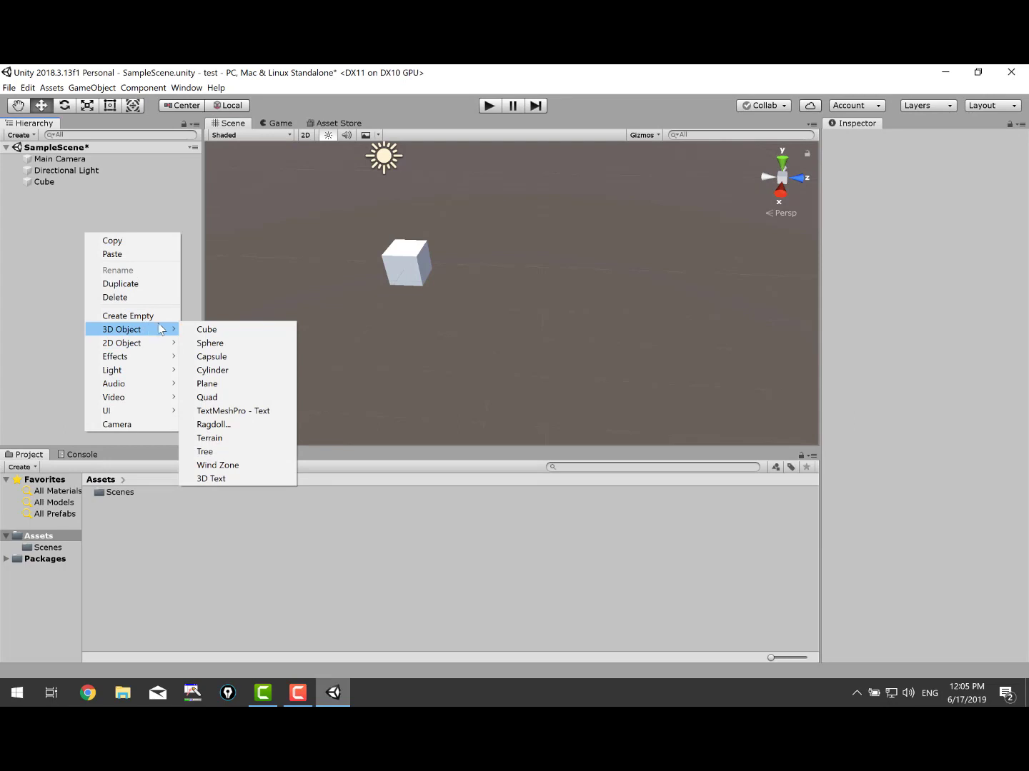
{"action": "left_click", "coordinate": [254, 384]}
{"action": "left_click_drag", "start_coordinate": [557, 294], "coordinate": [450, 272]}
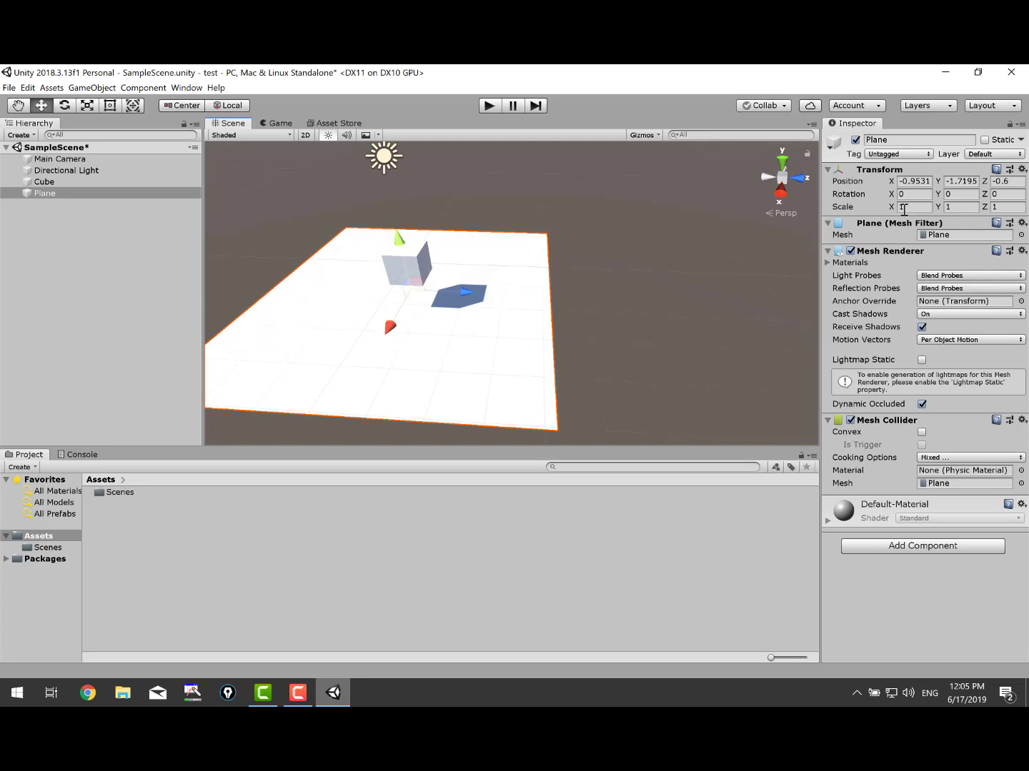
Scale the plane to X 20, Y 1, Z 20 and frame it with the cube.
{"action": "left_click", "coordinate": [913, 181]}
{"action": "left_click", "coordinate": [904, 207]}
{"action": "type", "text": "20"}
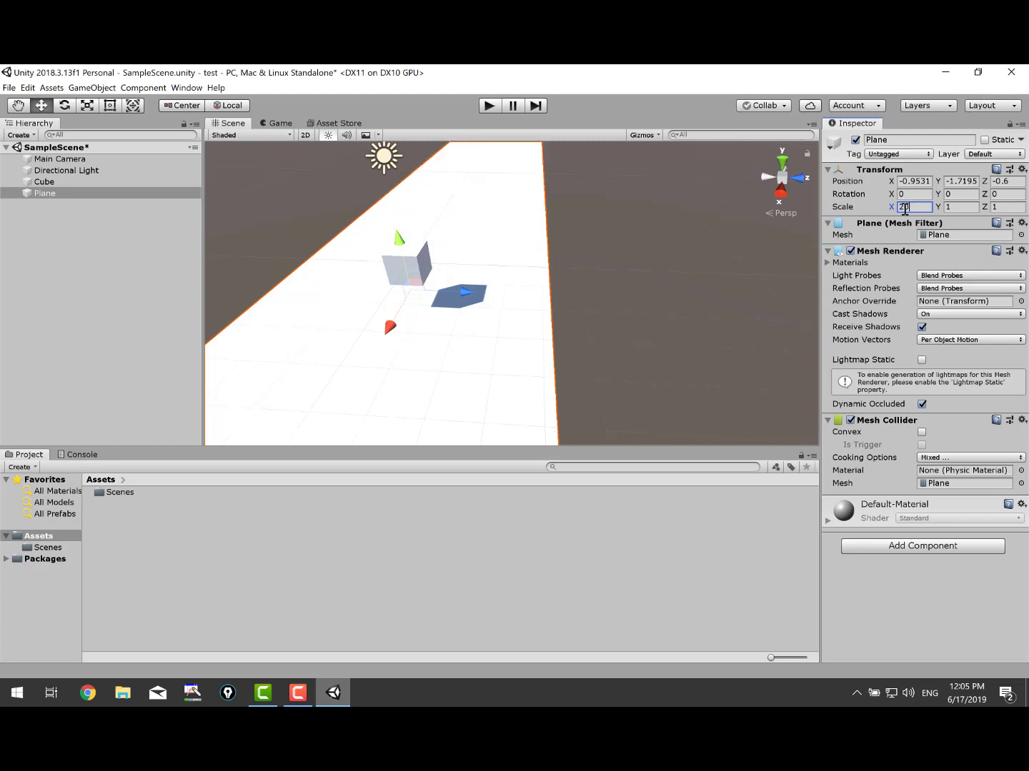
{"action": "key", "text": "Tab"}
{"action": "key", "text": "Tab"}
{"action": "left_click", "coordinate": [968, 207]}
{"action": "type", "text": "1"}
{"action": "key", "text": "Tab"}
{"action": "type", "text": "20"}
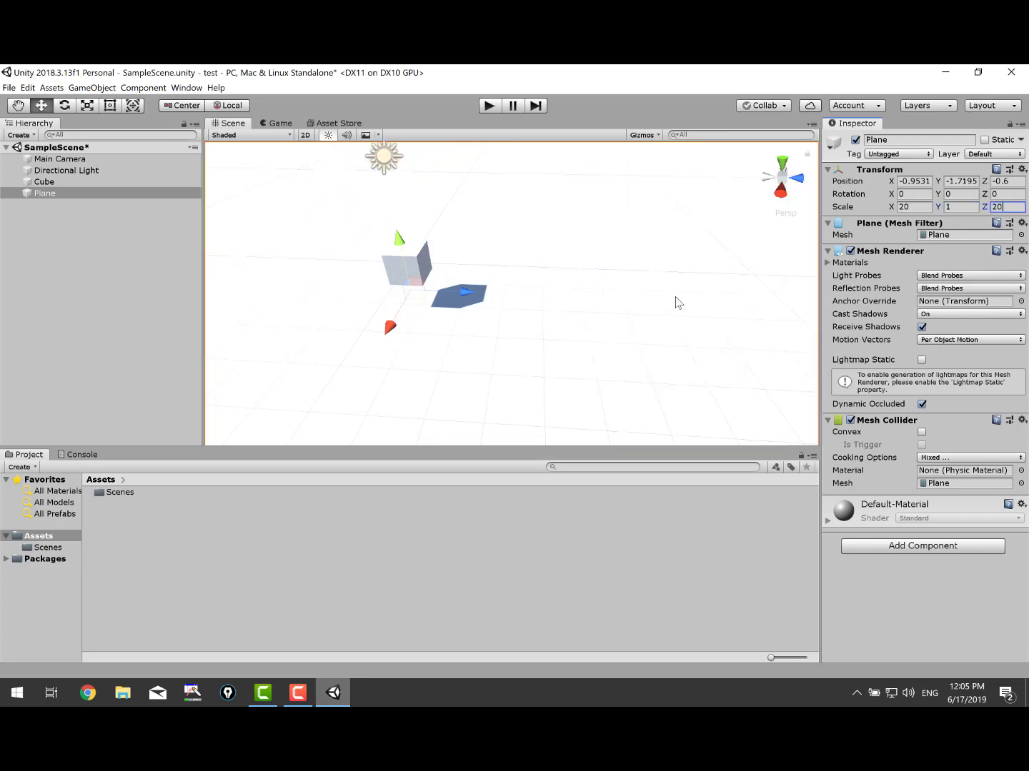
{"action": "scroll", "coordinate": [457, 293], "scroll_direction": "up", "scroll_amount": 3}
{"action": "left_click_drag", "start_coordinate": [561, 323], "coordinate": [489, 285], "text": "alt"}
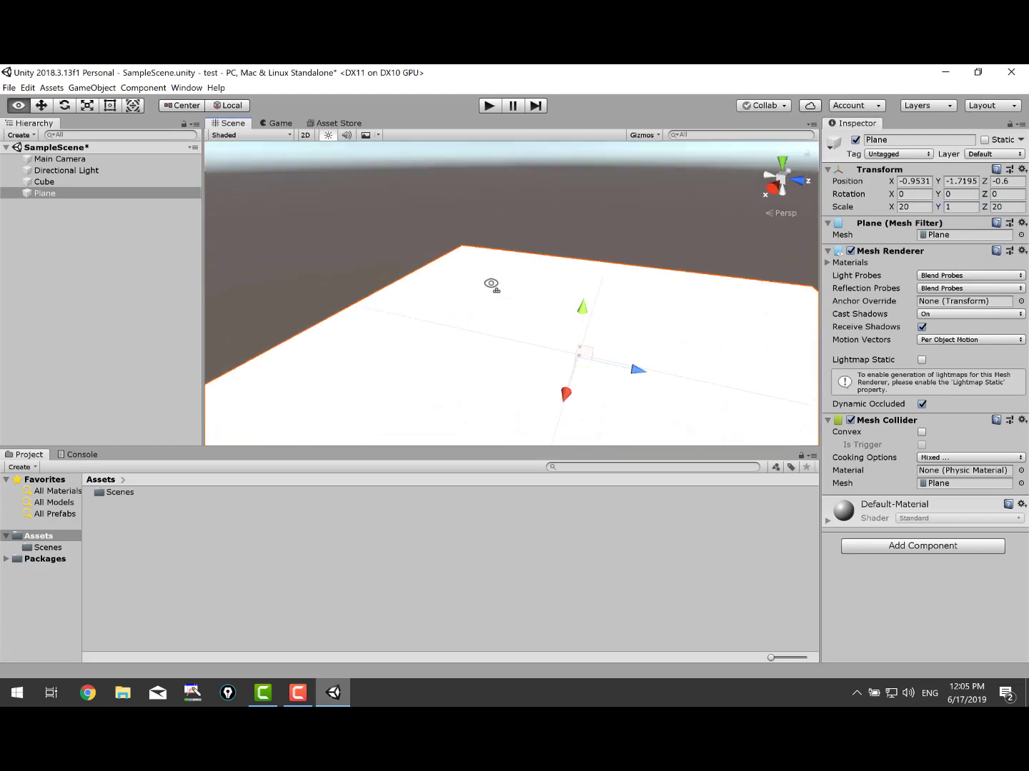
{"action": "middle_click_drag", "start_coordinate": [698, 384], "coordinate": [567, 308]}
{"action": "scroll", "coordinate": [533, 298], "scroll_direction": "up", "scroll_amount": 6}
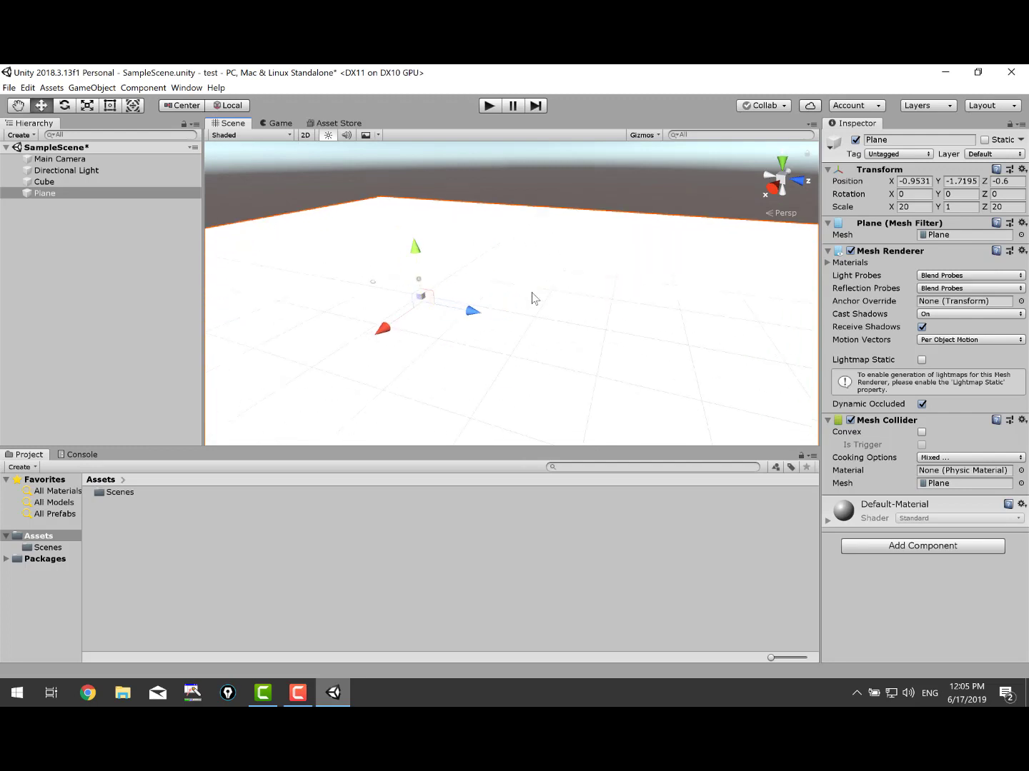
{"action": "middle_click_drag", "start_coordinate": [492, 305], "coordinate": [602, 330]}
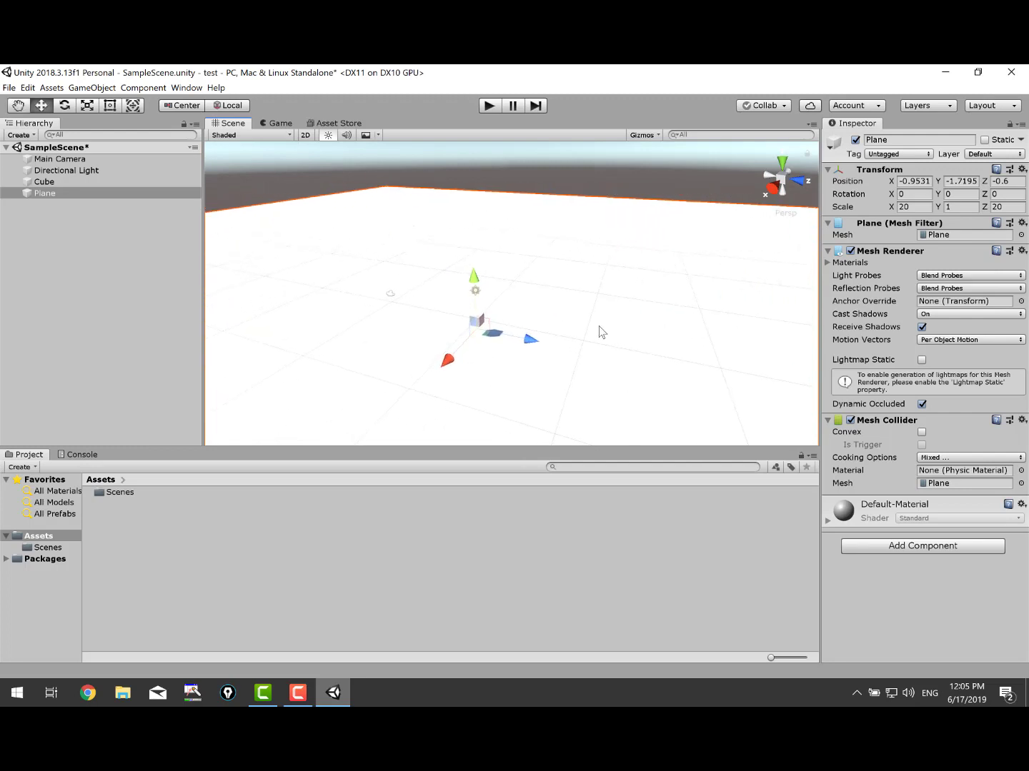
Select the cube and set its Y position to 0.
{"action": "left_click", "coordinate": [89, 183]}
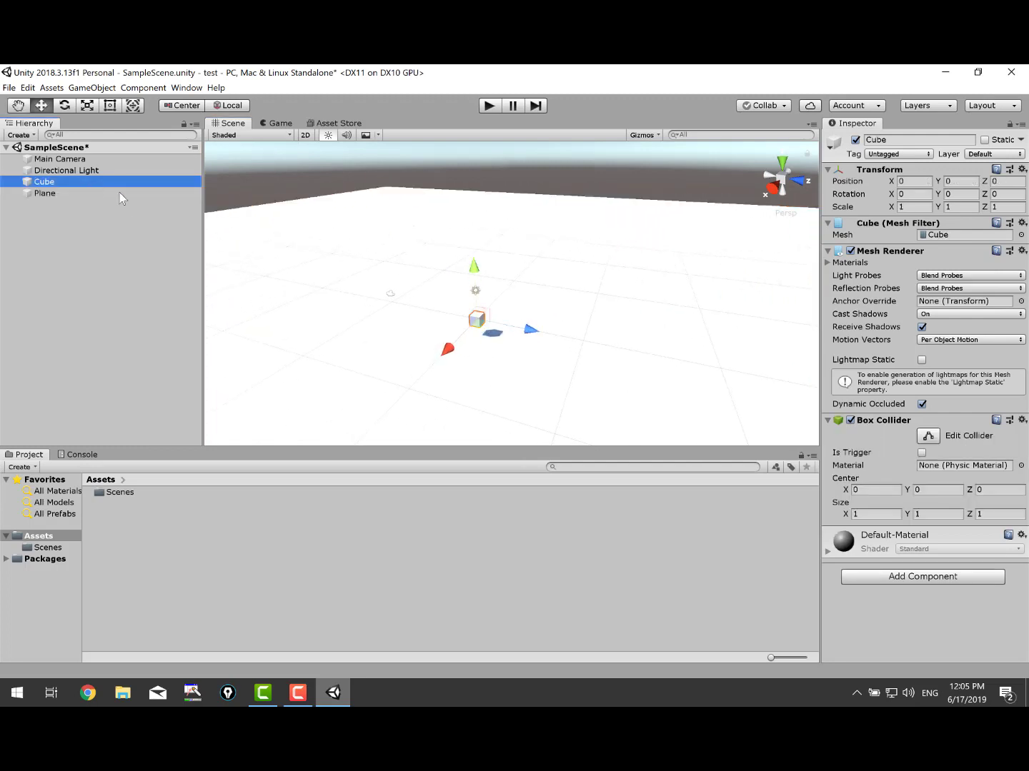
{"action": "left_click", "coordinate": [61, 193]}
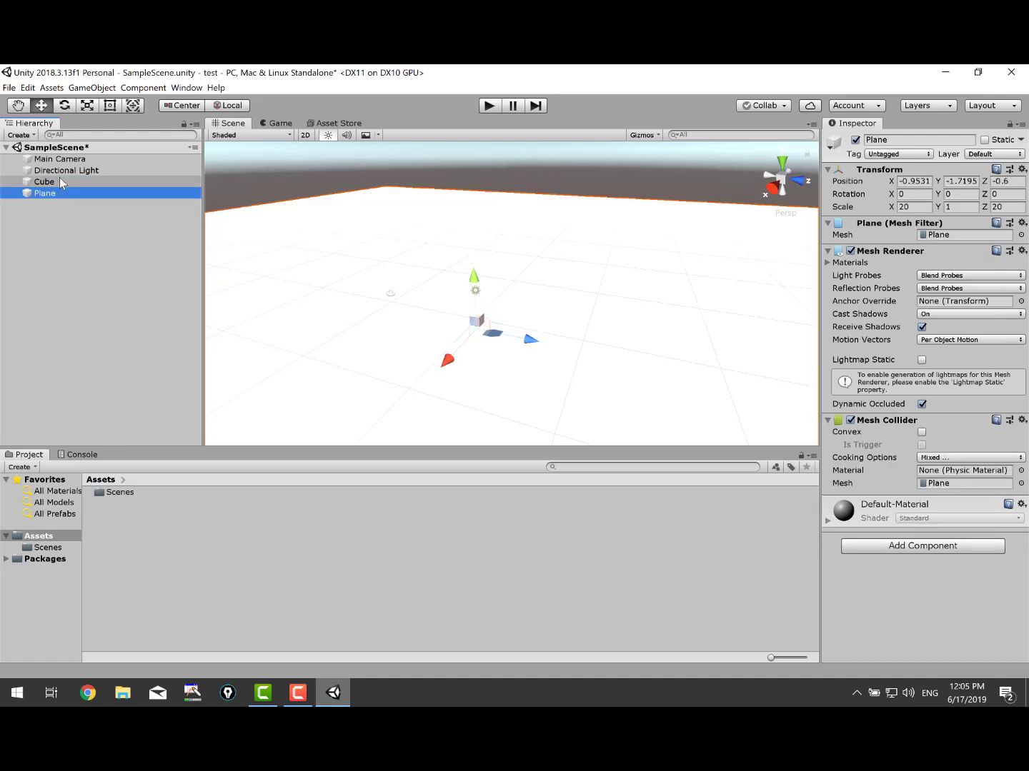
{"action": "left_click", "coordinate": [60, 180]}
{"action": "left_click_drag", "start_coordinate": [473, 279], "coordinate": [447, 293]}
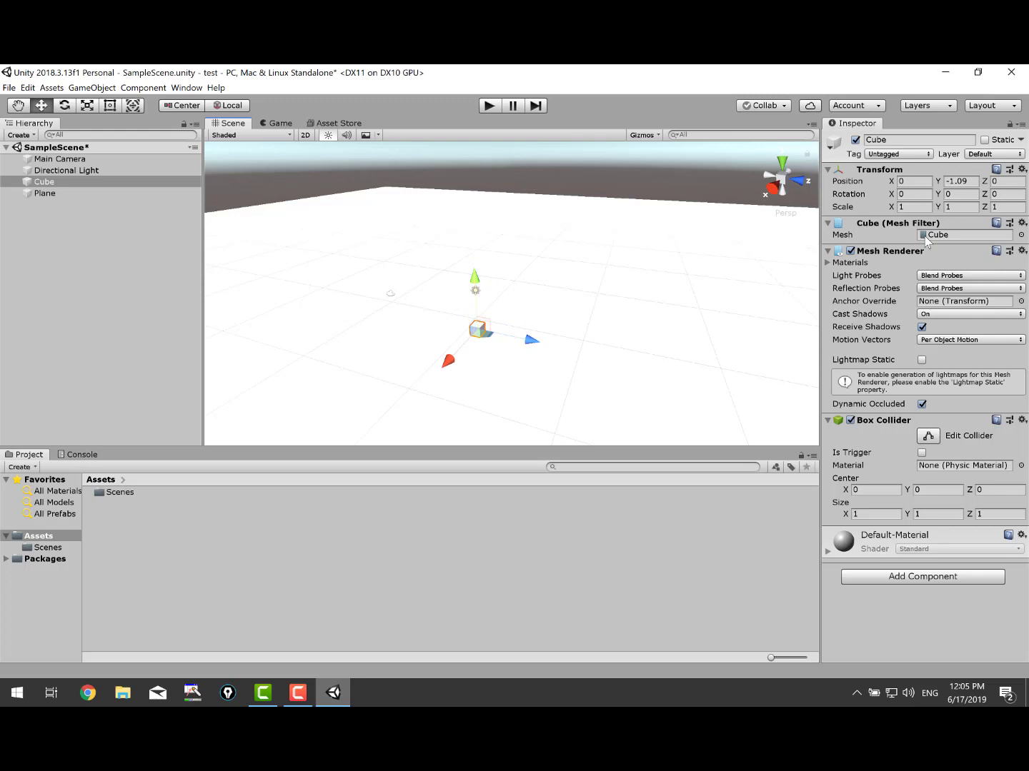
{"action": "left_click", "coordinate": [956, 184]}
{"action": "type", "text": "0"}
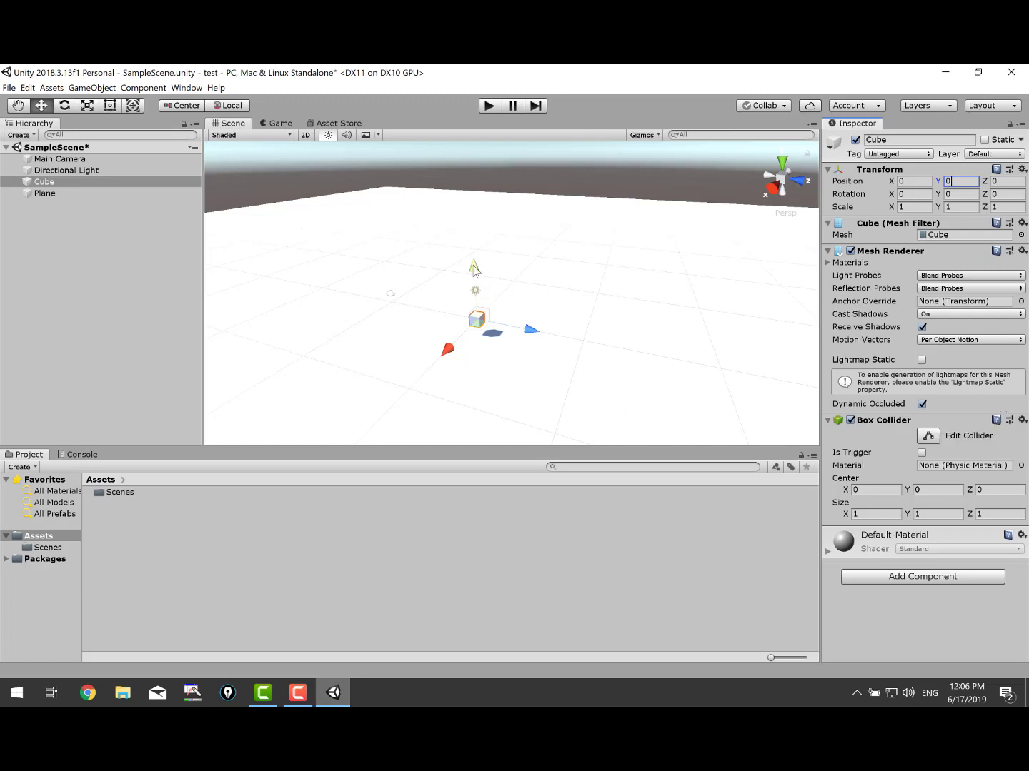
Lift the cube to Y 10.3, then expand the Plane's Materials list.
{"action": "left_click", "coordinate": [50, 193]}
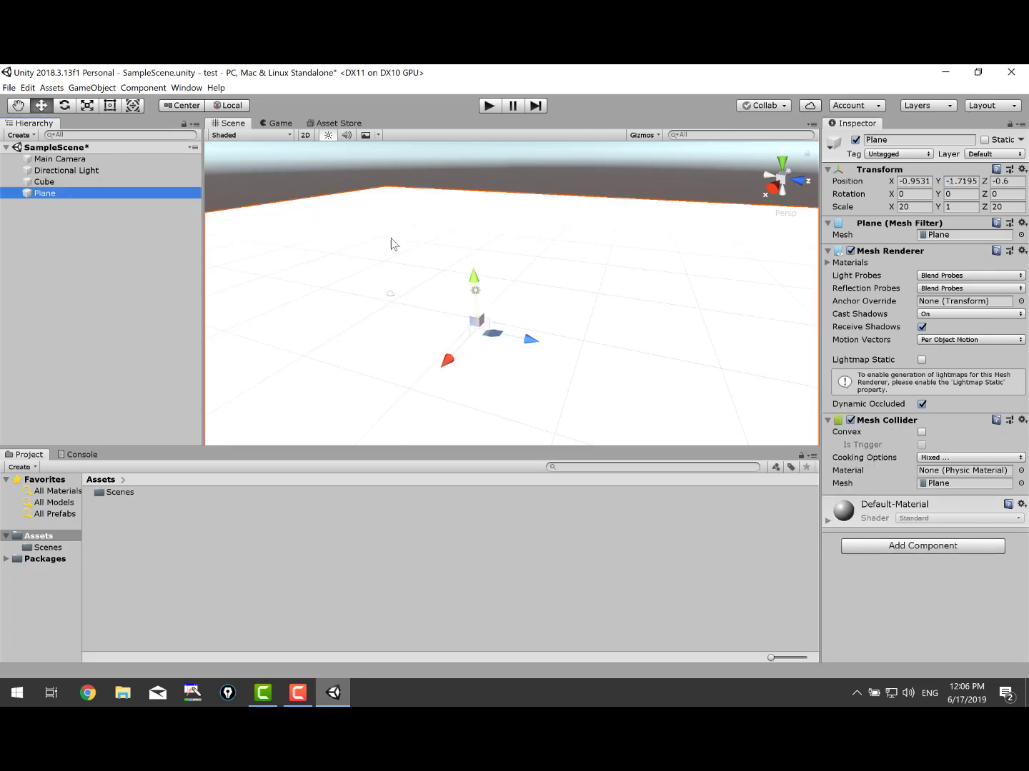
{"action": "left_click", "coordinate": [61, 182]}
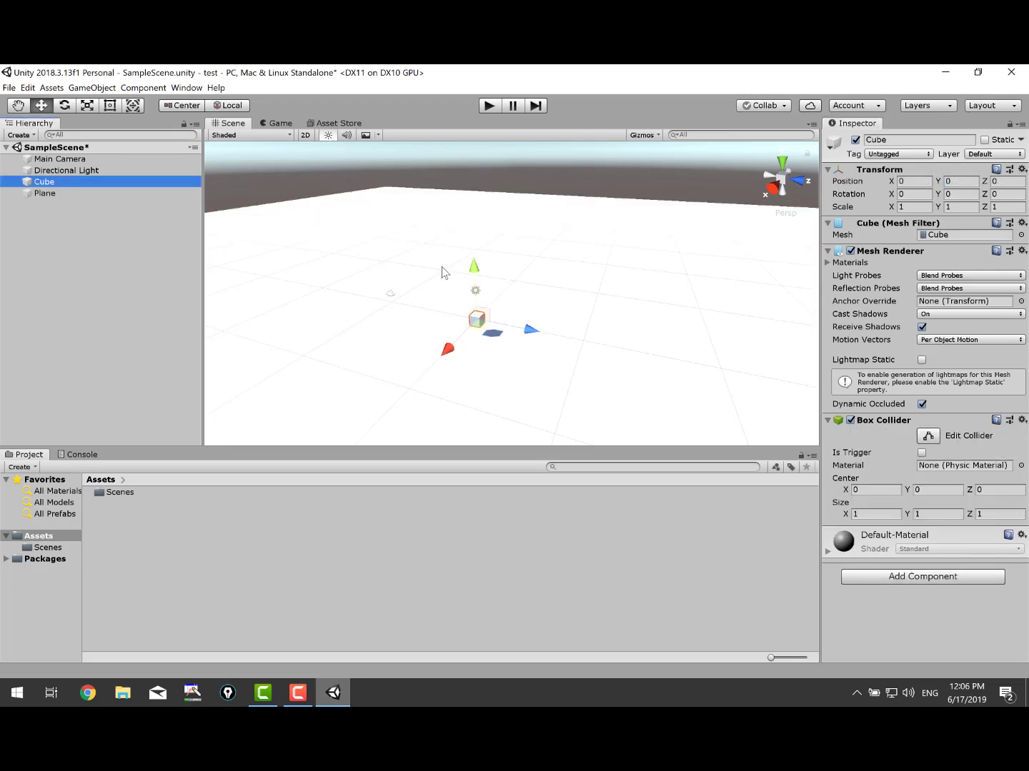
{"action": "left_click_drag", "start_coordinate": [470, 272], "coordinate": [468, 161]}
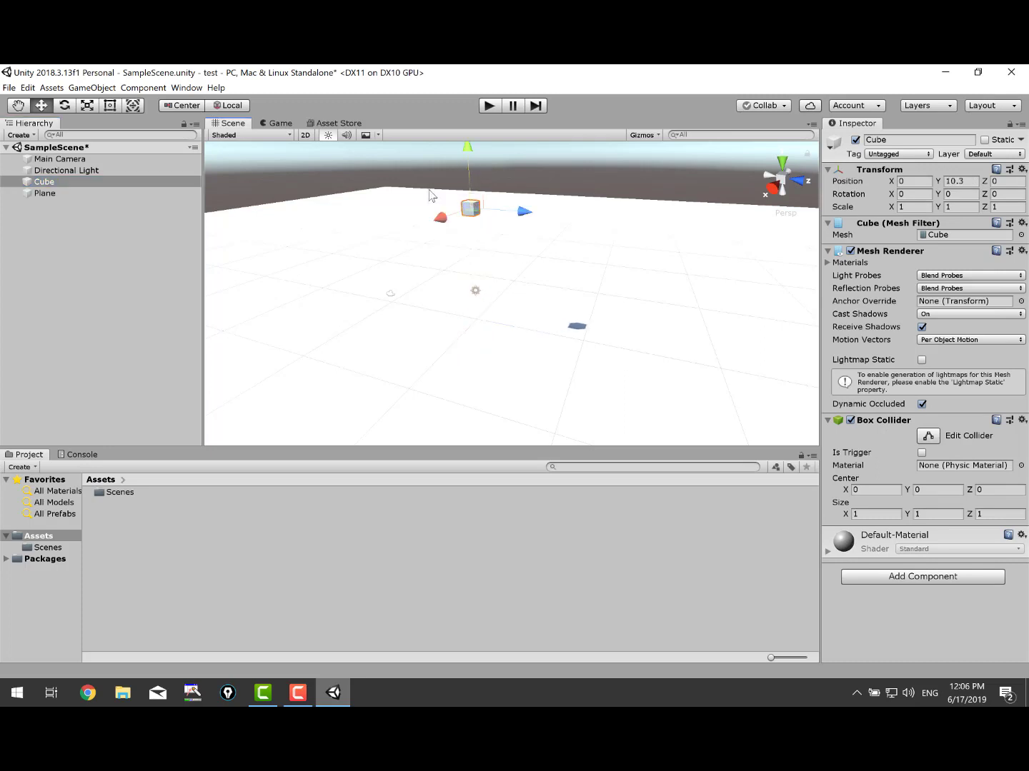
{"action": "left_click", "coordinate": [405, 332]}
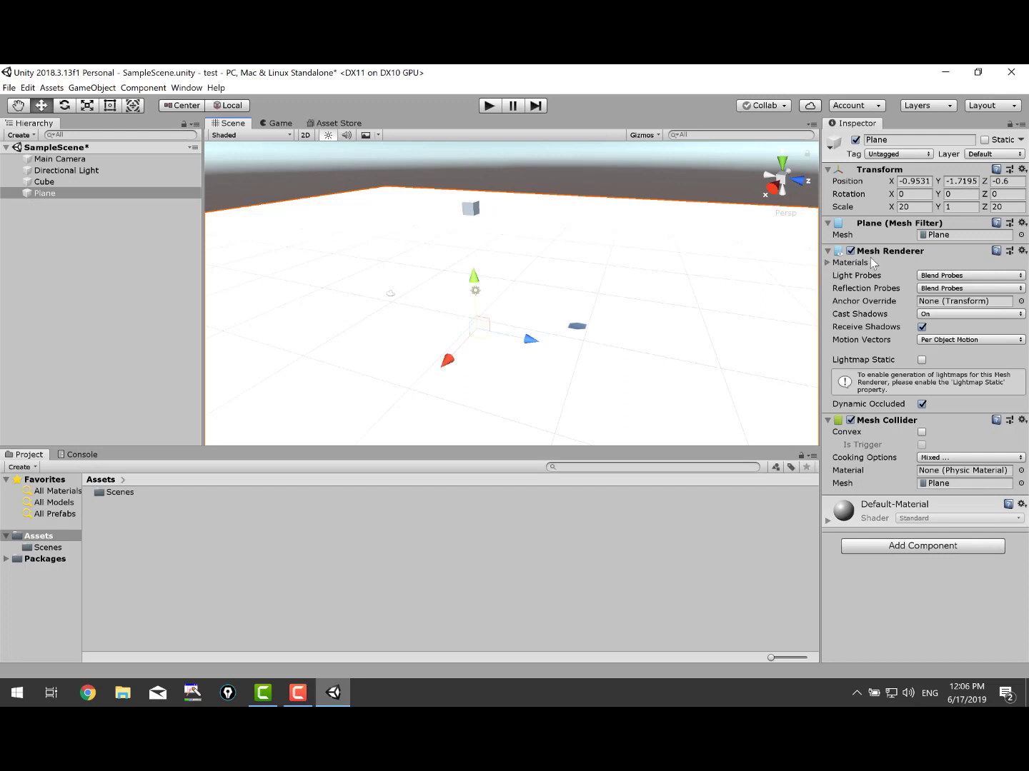
{"action": "left_click", "coordinate": [829, 263]}
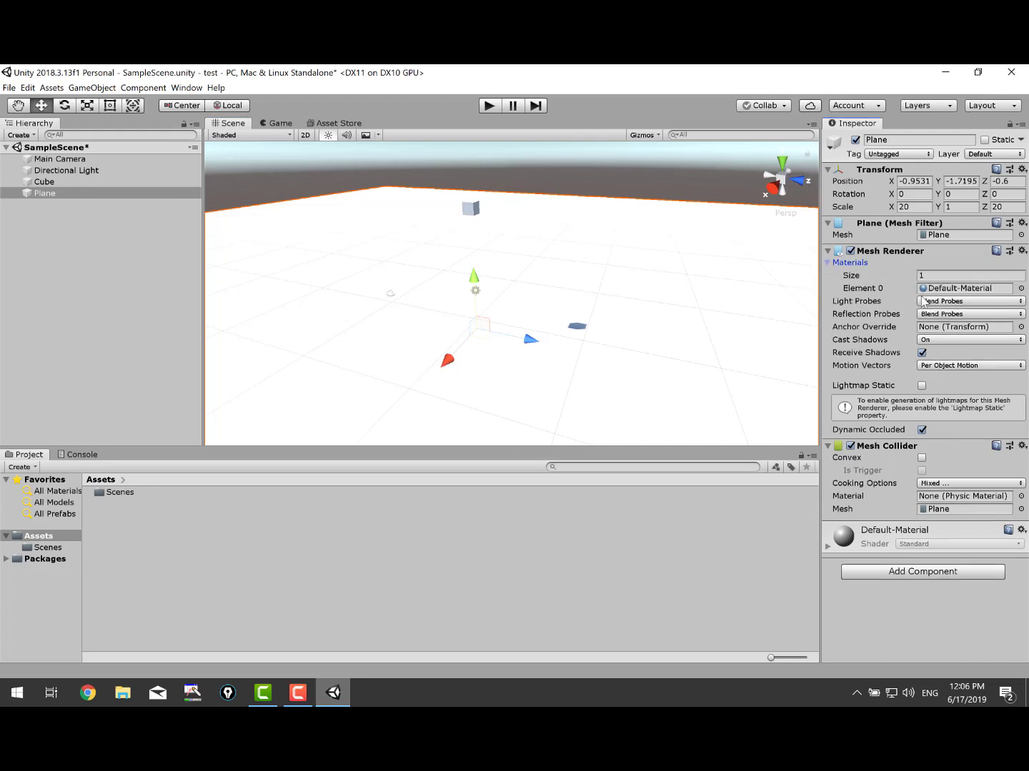
Create a folder named Materials in the project Assets.
{"action": "right_click", "coordinate": [160, 548]}
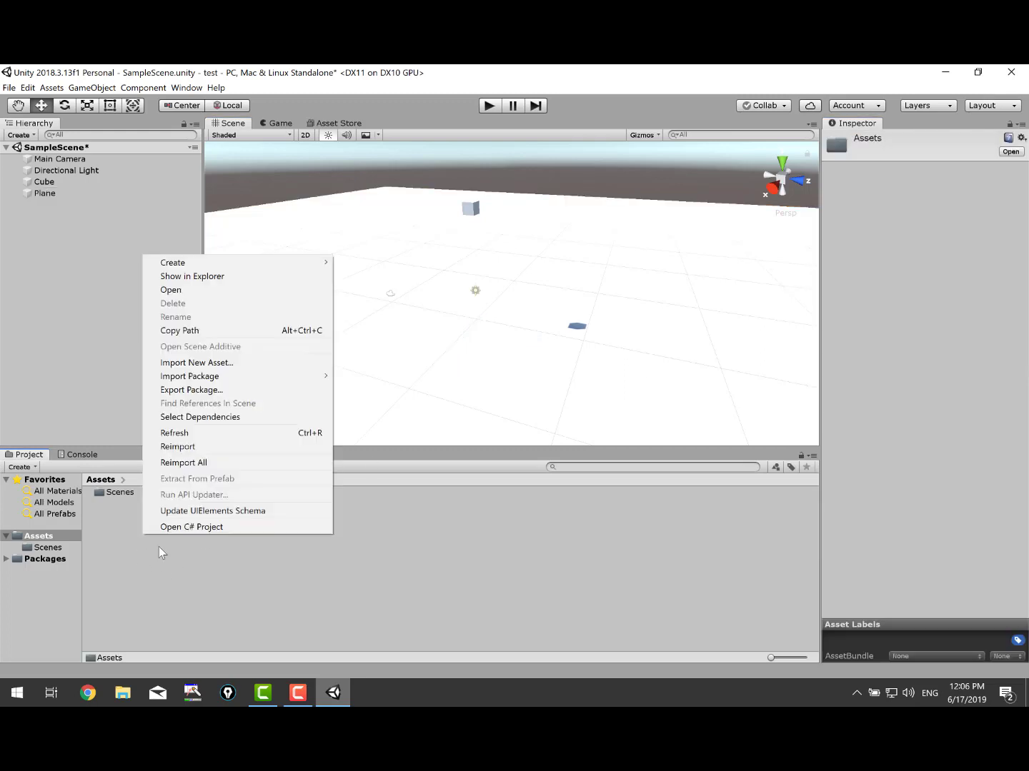
{"action": "left_click", "coordinate": [104, 578]}
{"action": "right_click", "coordinate": [134, 558]}
{"action": "left_click", "coordinate": [90, 567]}
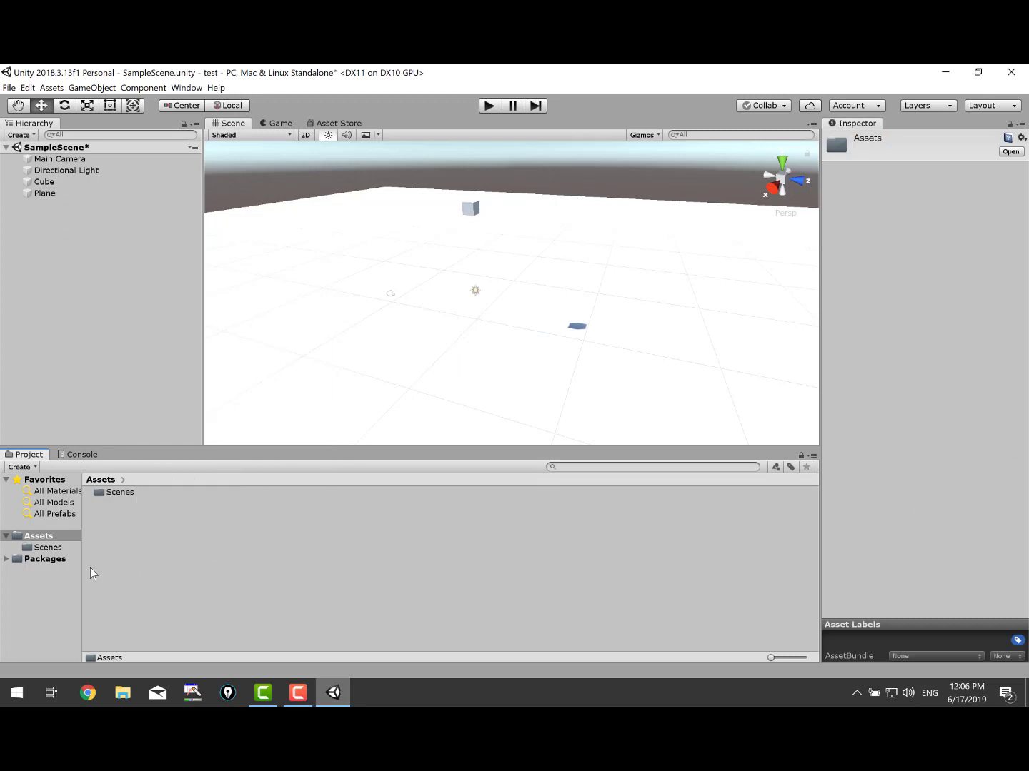
{"action": "right_click", "coordinate": [141, 532]}
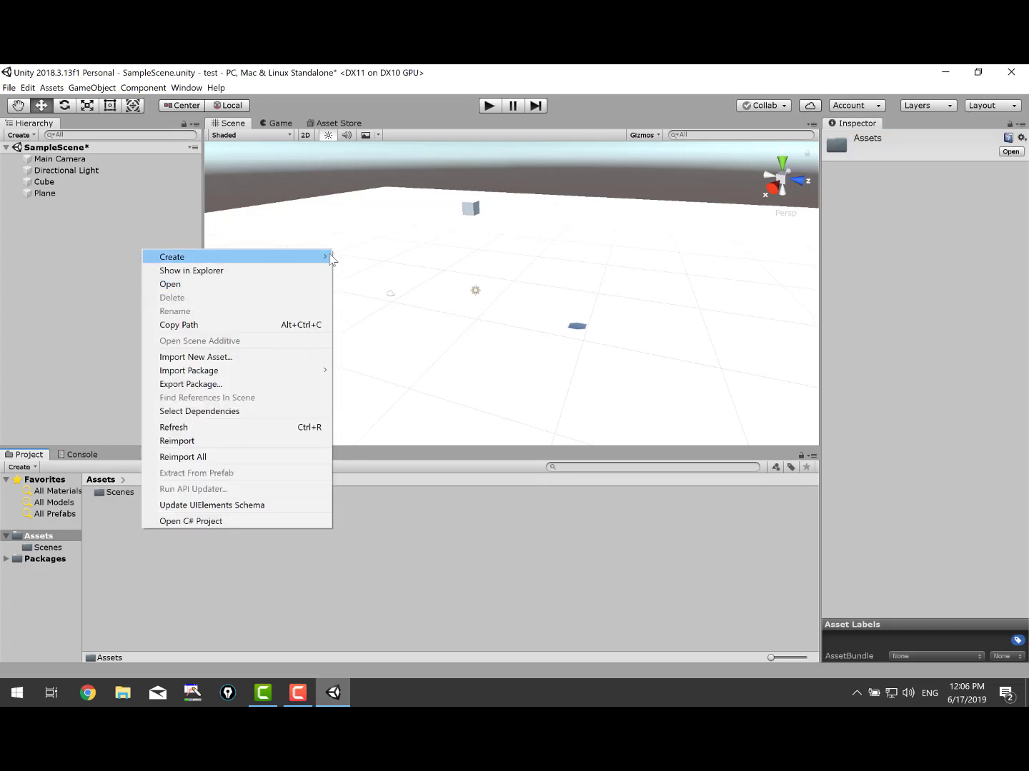
{"action": "mouse_move", "coordinate": [333, 258]}
{"action": "left_click", "coordinate": [390, 255]}
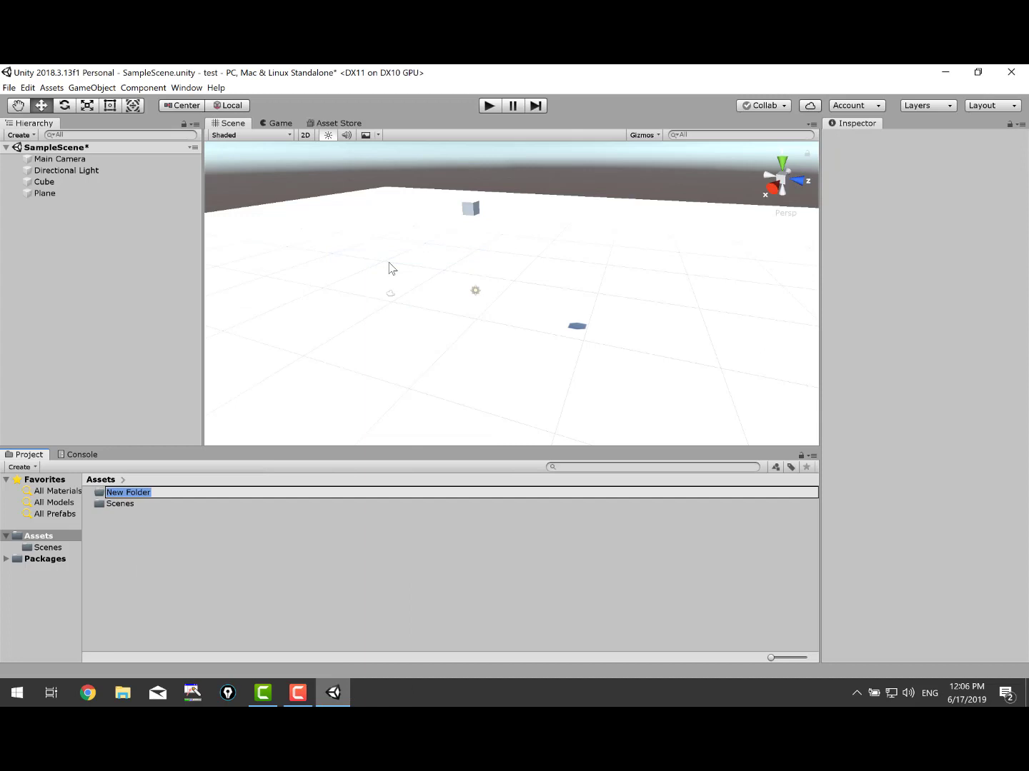
{"action": "type", "text": "Materials"}
{"action": "key", "text": "Return"}
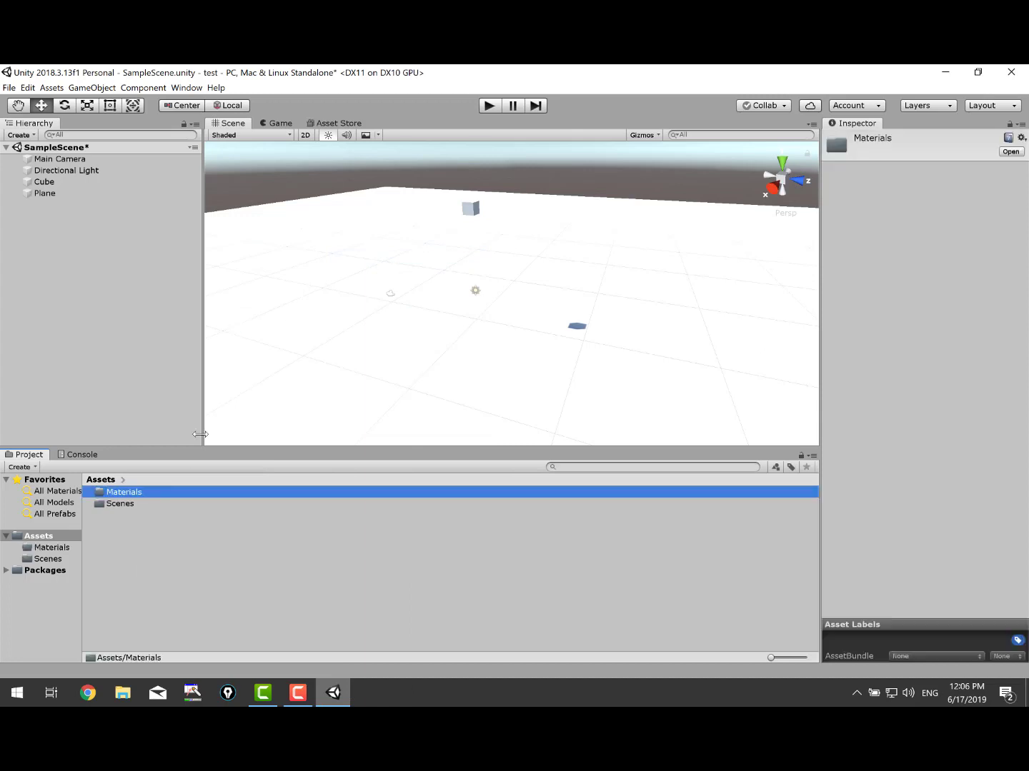
Inside the Materials folder, create a new material named PlaneMaterial.
{"action": "double_click", "coordinate": [151, 492]}
{"action": "right_click", "coordinate": [198, 527]}
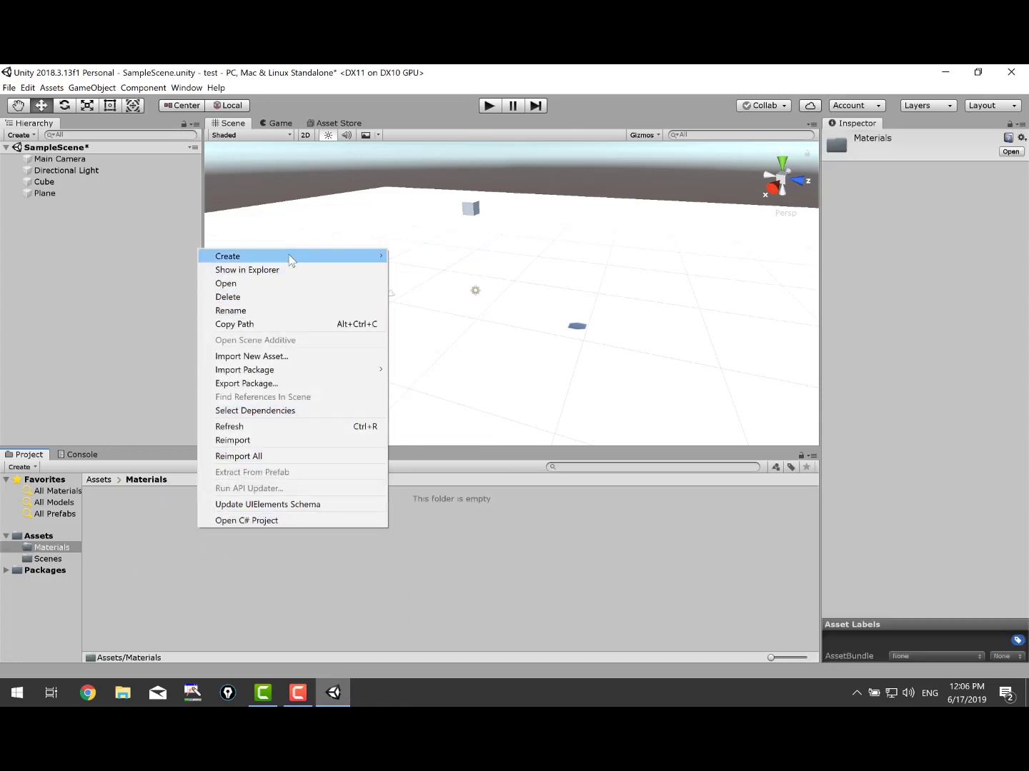
{"action": "mouse_move", "coordinate": [291, 260]}
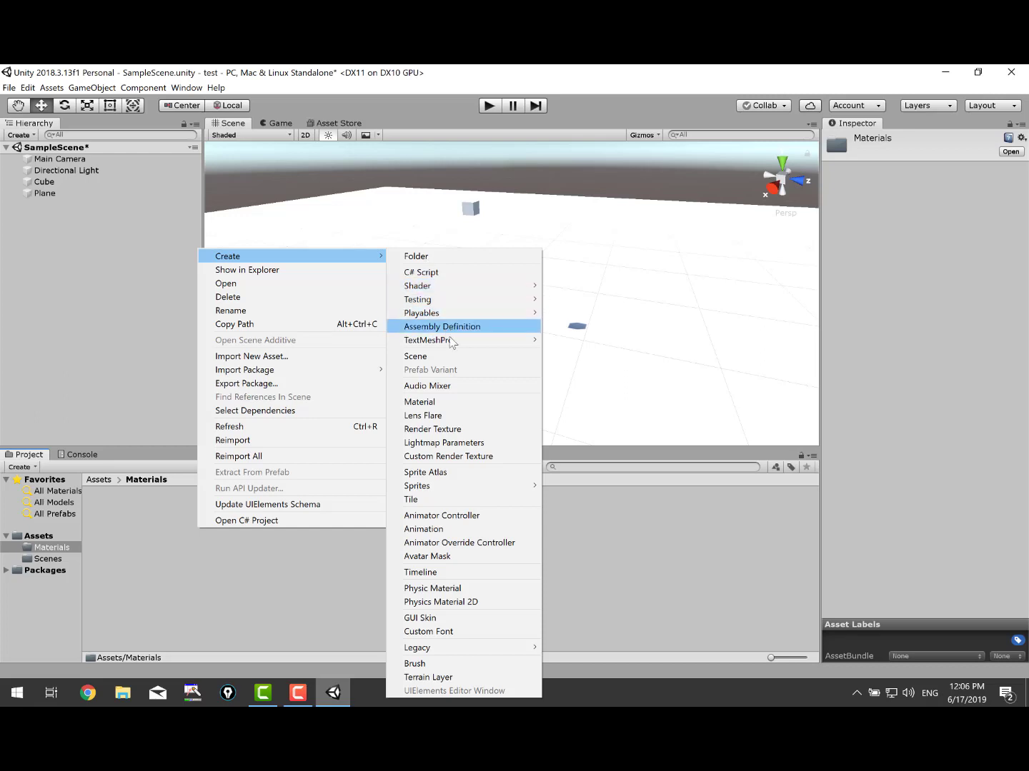
{"action": "left_click", "coordinate": [426, 403]}
{"action": "type", "text": "Pl"}
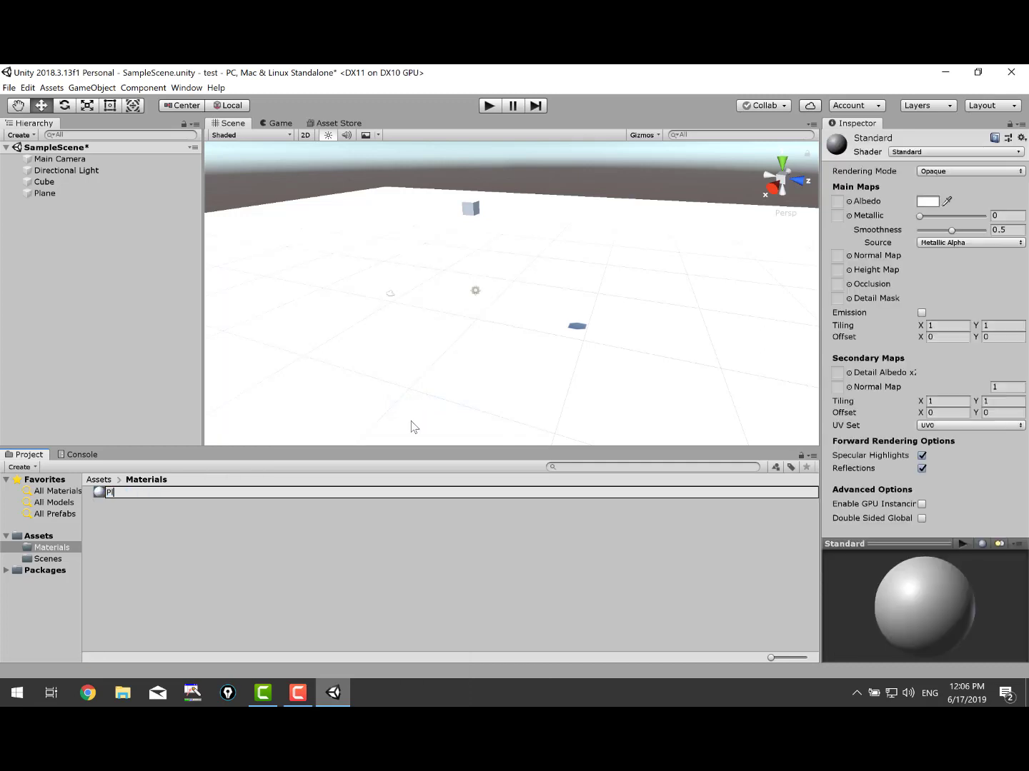
{"action": "type", "text": "aneMaterial"}
{"action": "key", "text": "Return"}
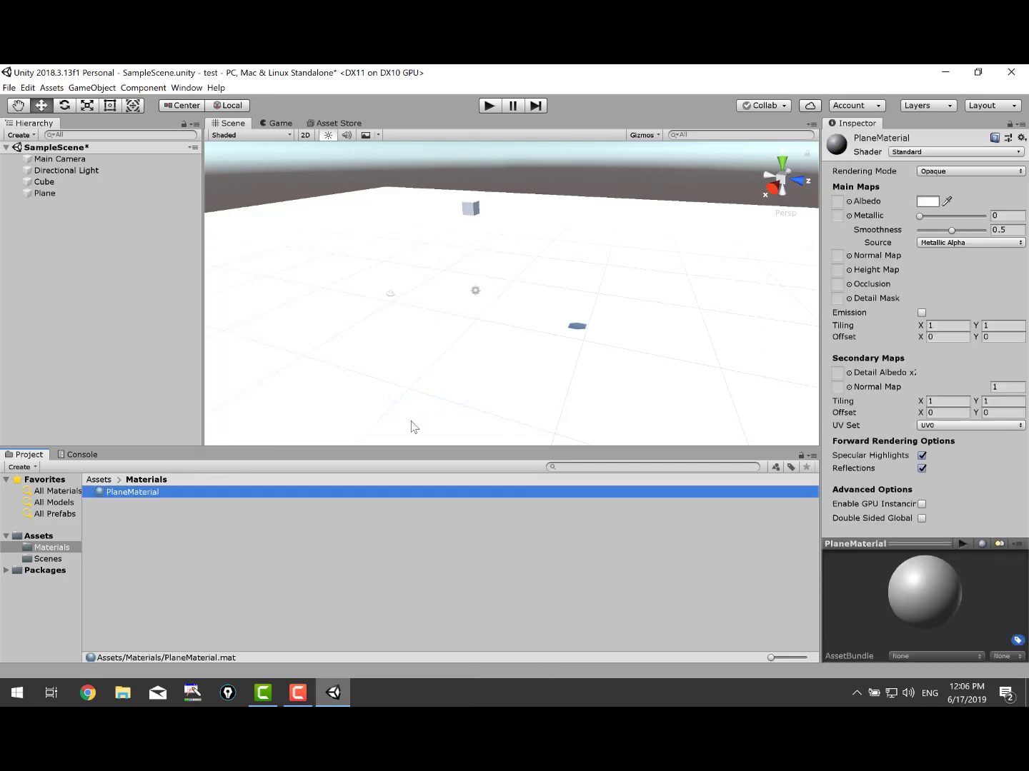
Set PlaneMaterial's albedo to dark red (9F2828) and apply it to the Plane.
{"action": "left_click", "coordinate": [924, 201]}
{"action": "left_click_drag", "start_coordinate": [88, 189], "coordinate": [106, 188]}
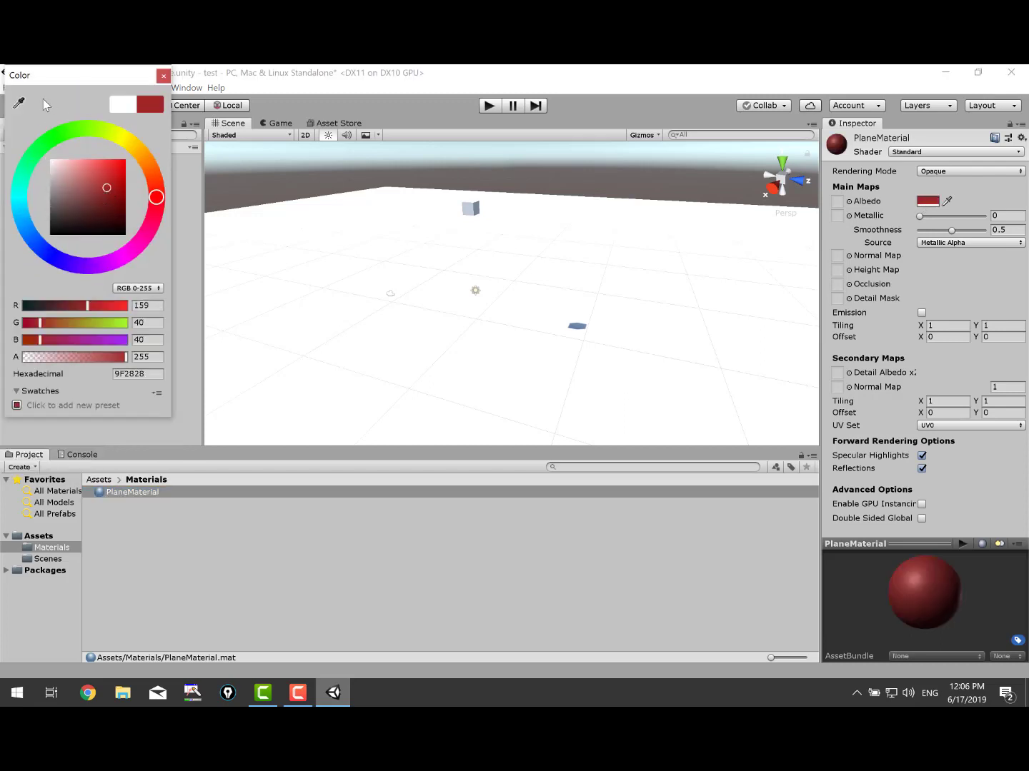
{"action": "left_click", "coordinate": [164, 75]}
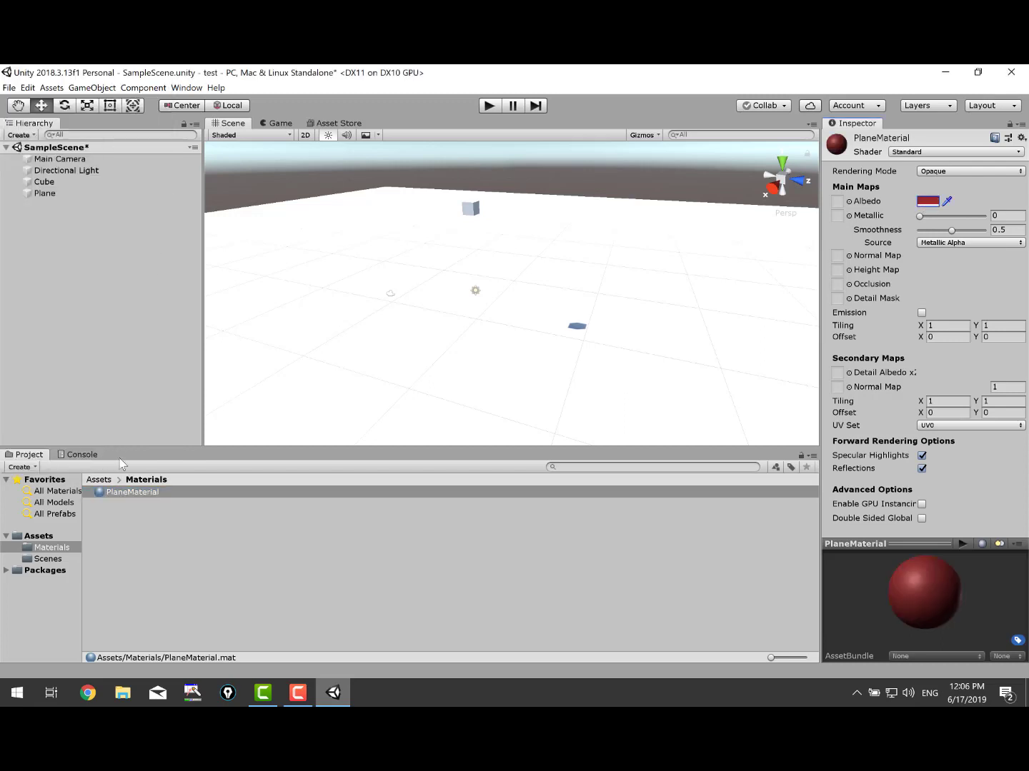
{"action": "left_click", "coordinate": [48, 192]}
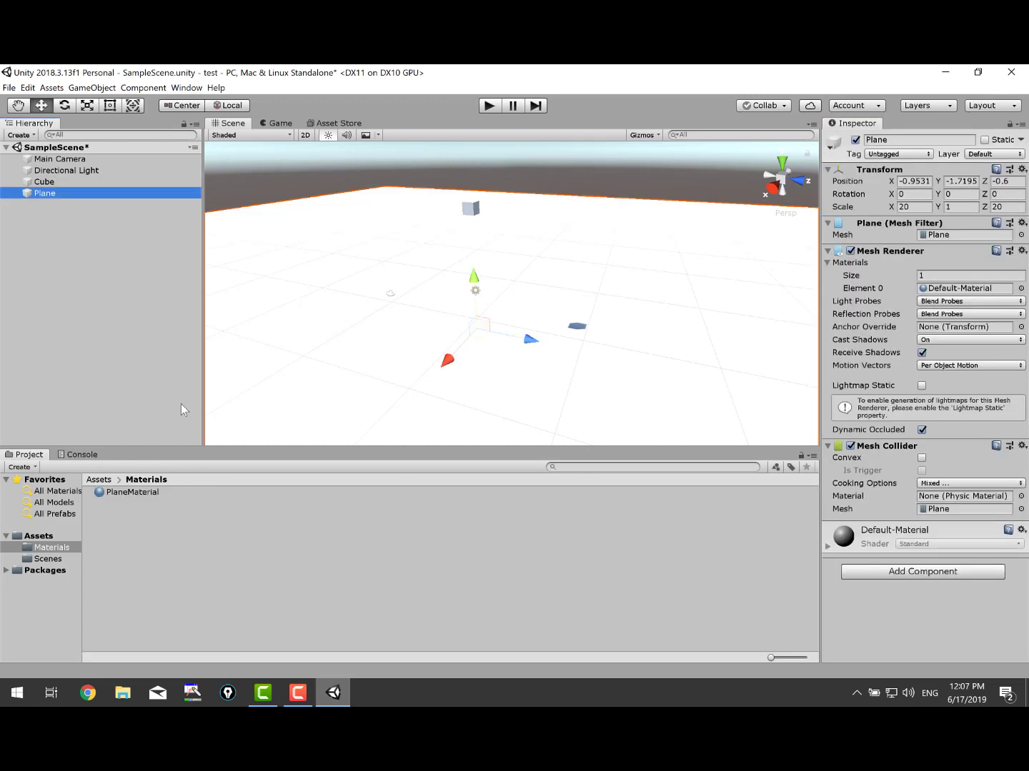
{"action": "left_click_drag", "start_coordinate": [137, 493], "coordinate": [952, 293]}
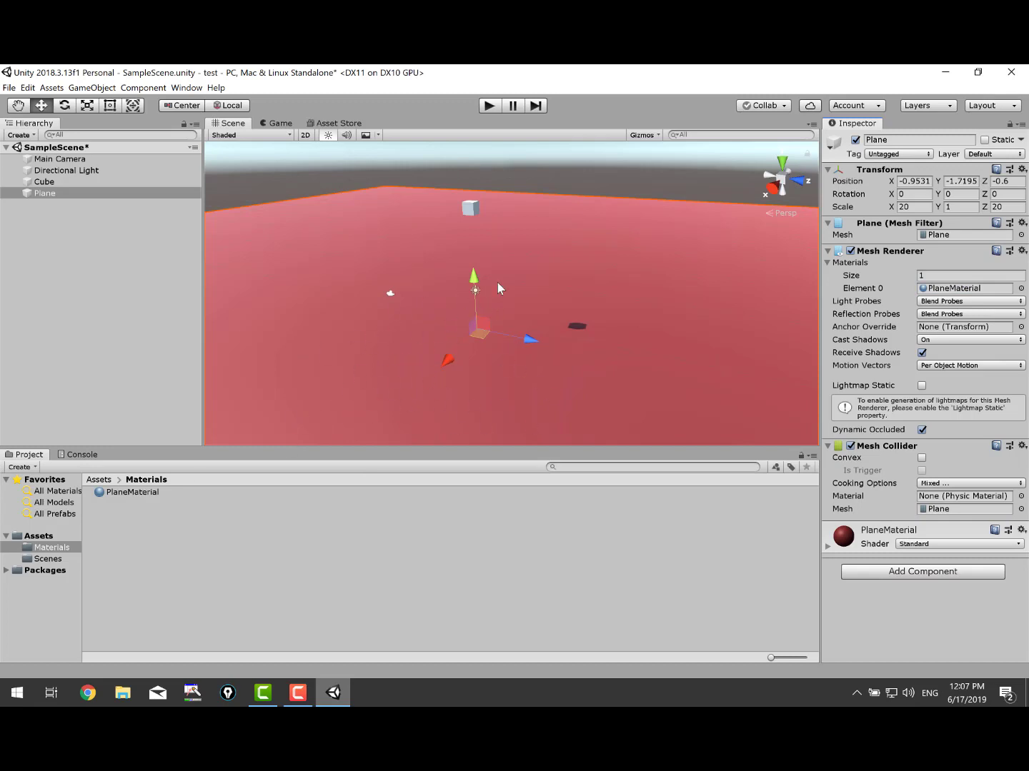
Create a second new material in the Materials folder.
{"action": "left_click", "coordinate": [100, 182]}
{"action": "right_click", "coordinate": [162, 563]}
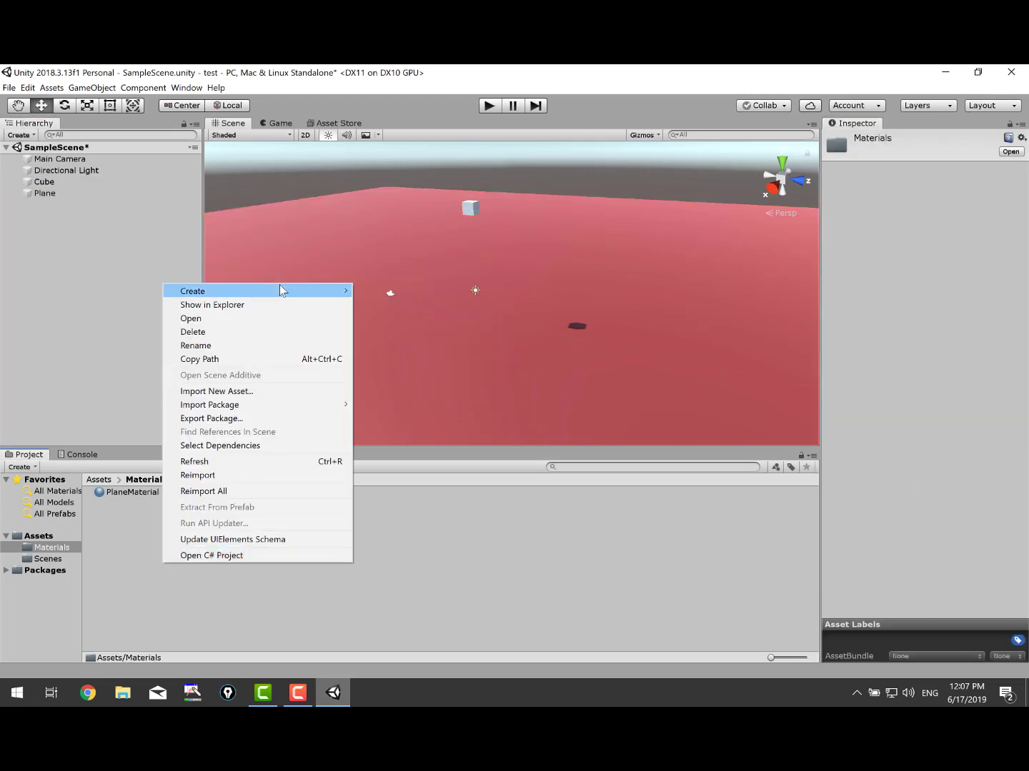
{"action": "mouse_move", "coordinate": [342, 291]}
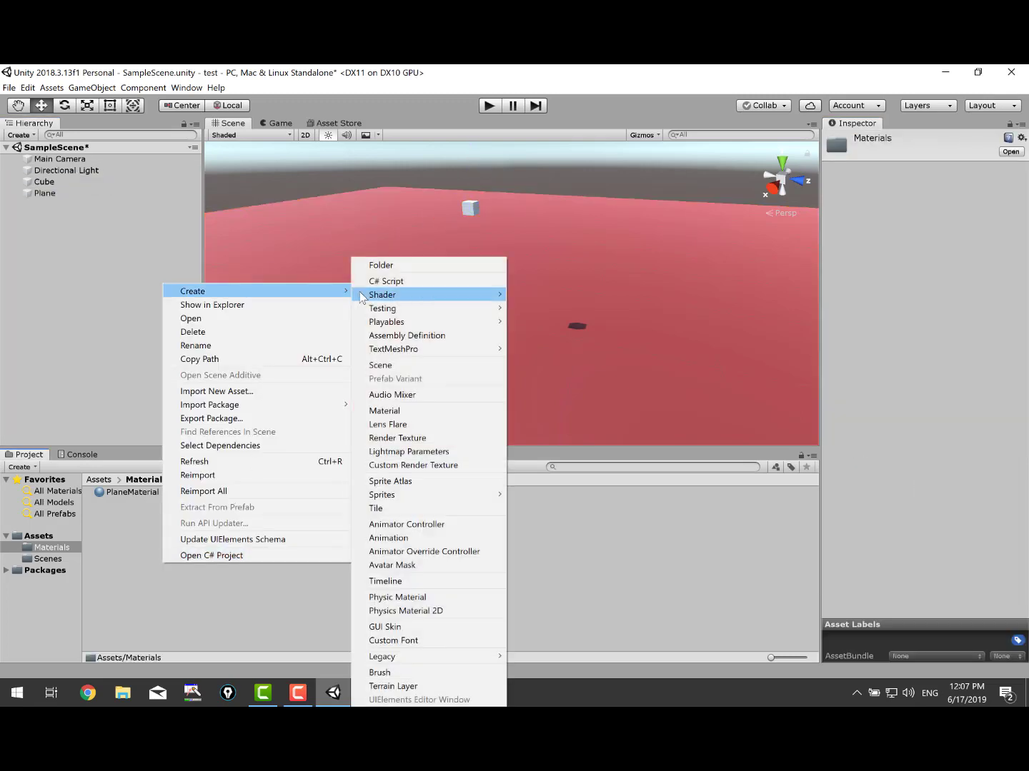
{"action": "left_click", "coordinate": [400, 411]}
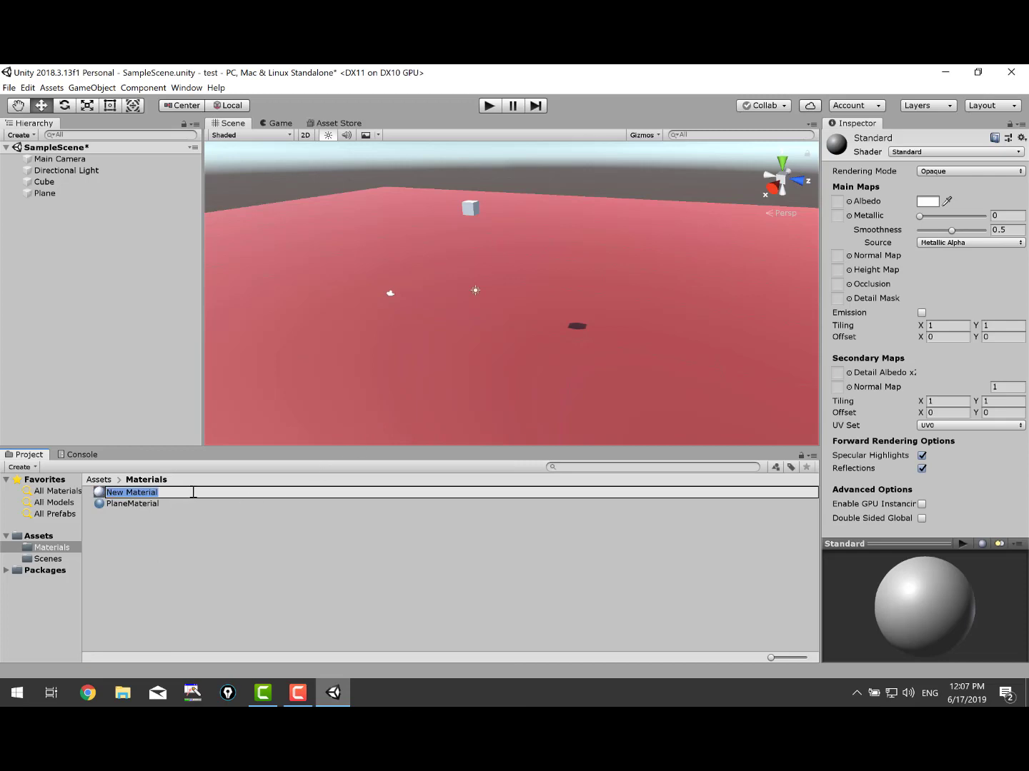
Name the new material CubeMaterial and apply it to the cube.
{"action": "type", "text": "CubeMater"}
{"action": "key", "text": "Return"}
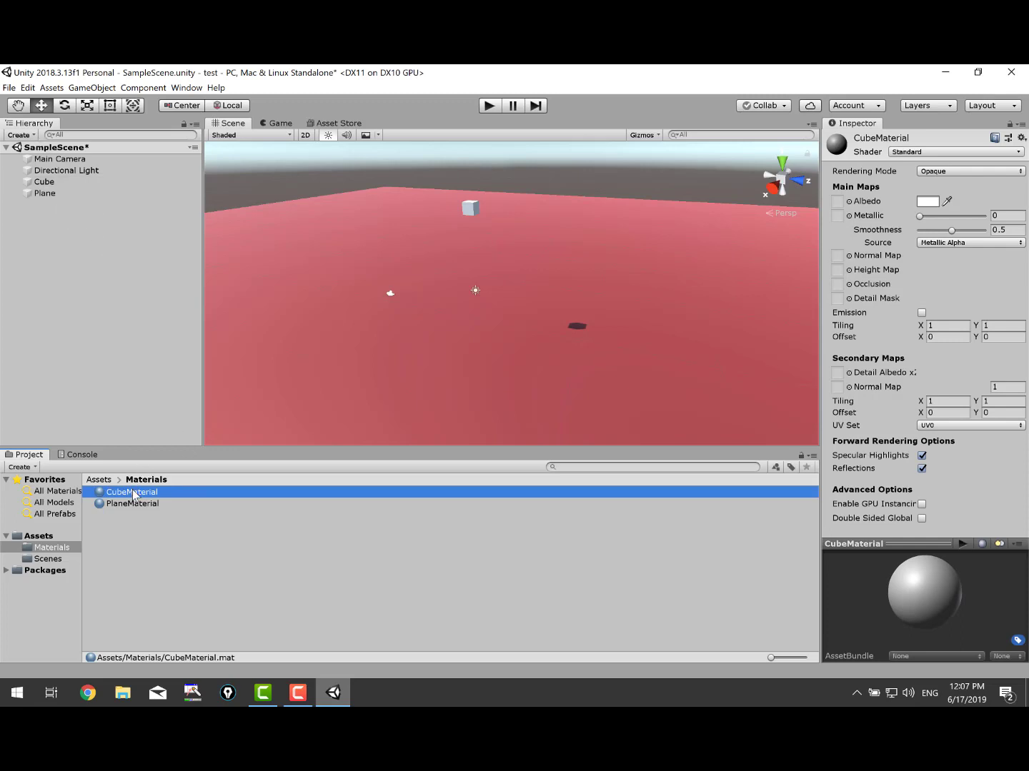
{"action": "left_click_drag", "start_coordinate": [134, 494], "coordinate": [470, 213]}
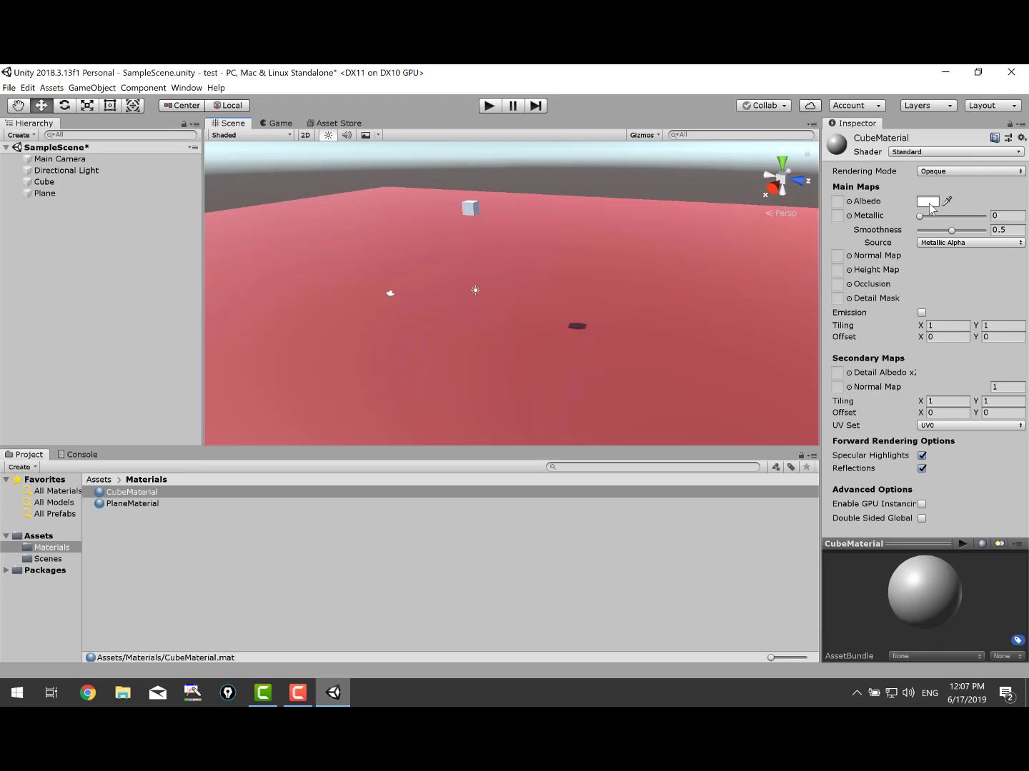
Set CubeMaterial's albedo to a bright green.
{"action": "left_click", "coordinate": [927, 202]}
{"action": "left_click", "coordinate": [60, 134]}
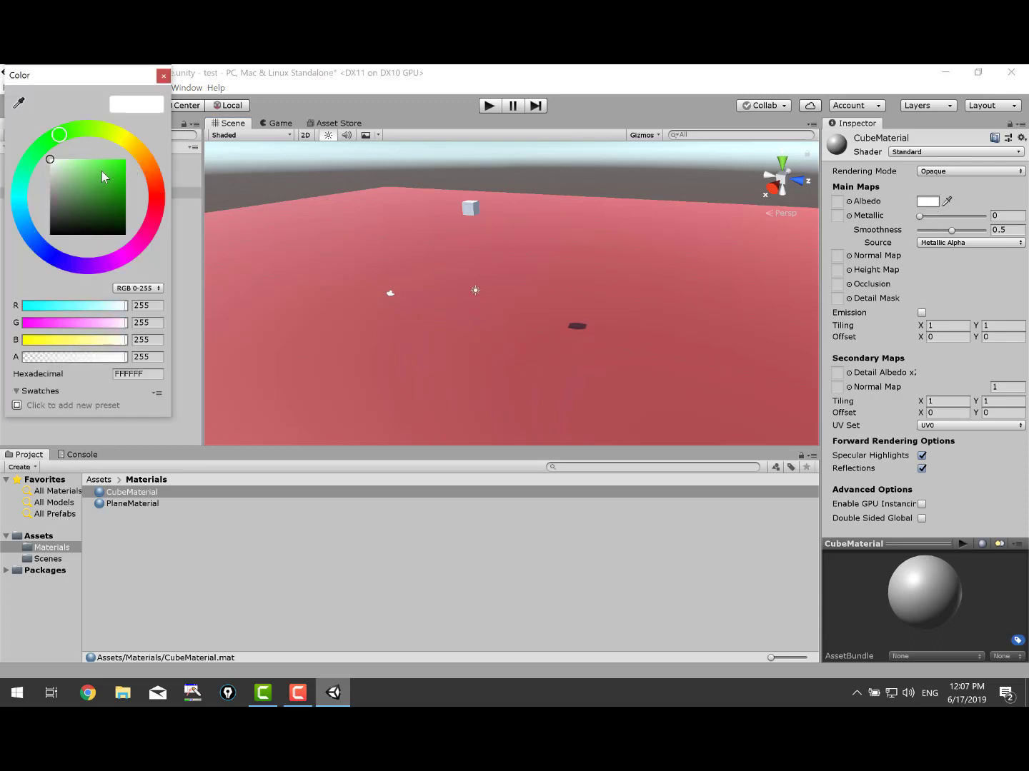
{"action": "left_click", "coordinate": [102, 170]}
{"action": "left_click", "coordinate": [164, 75]}
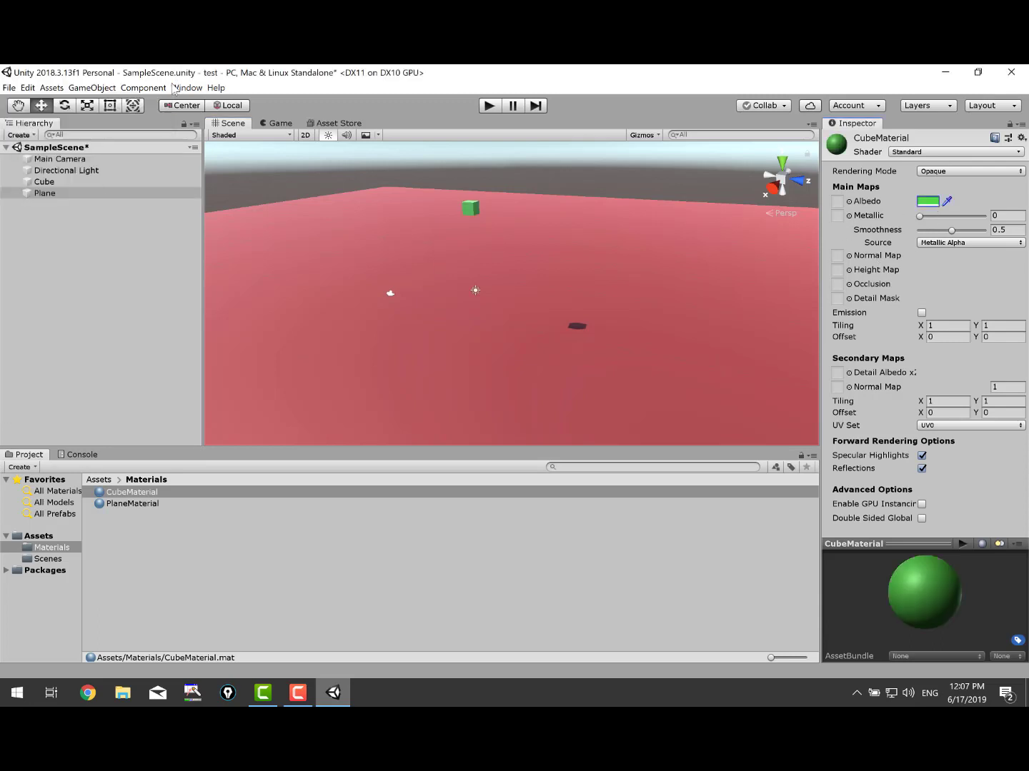
{"action": "scroll", "coordinate": [361, 258], "scroll_direction": "up", "scroll_amount": 5}
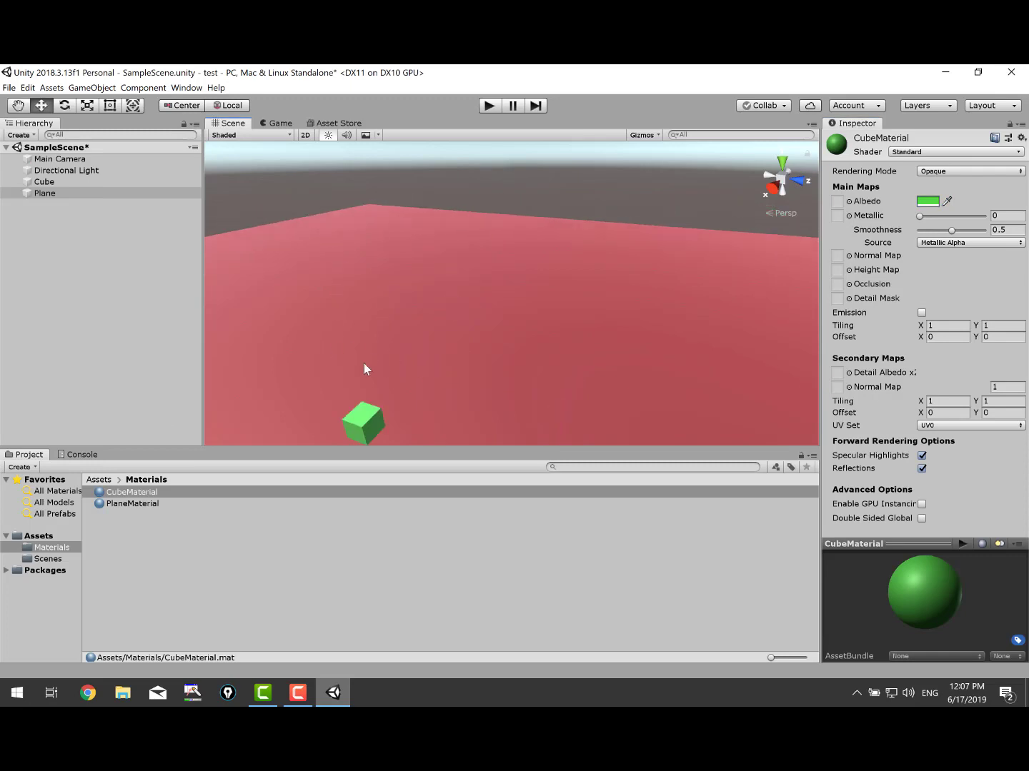
{"action": "scroll", "coordinate": [371, 273], "scroll_direction": "down", "scroll_amount": 1}
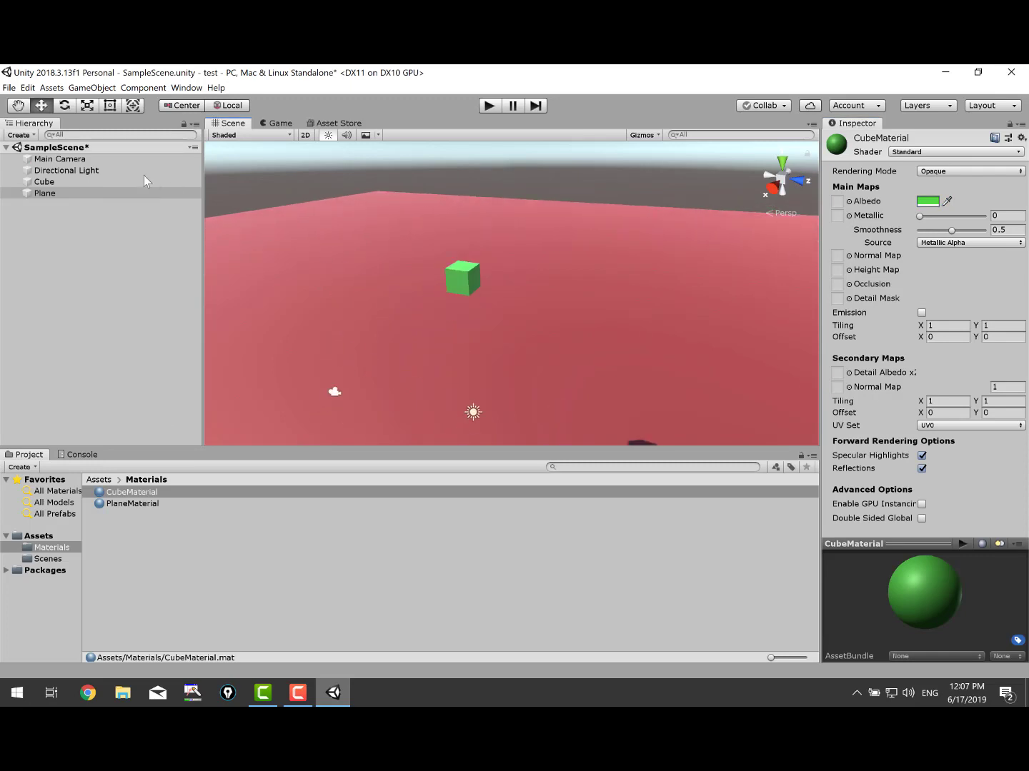
Select the Main Camera and move it along Z to -13.8.
{"action": "left_click", "coordinate": [107, 163]}
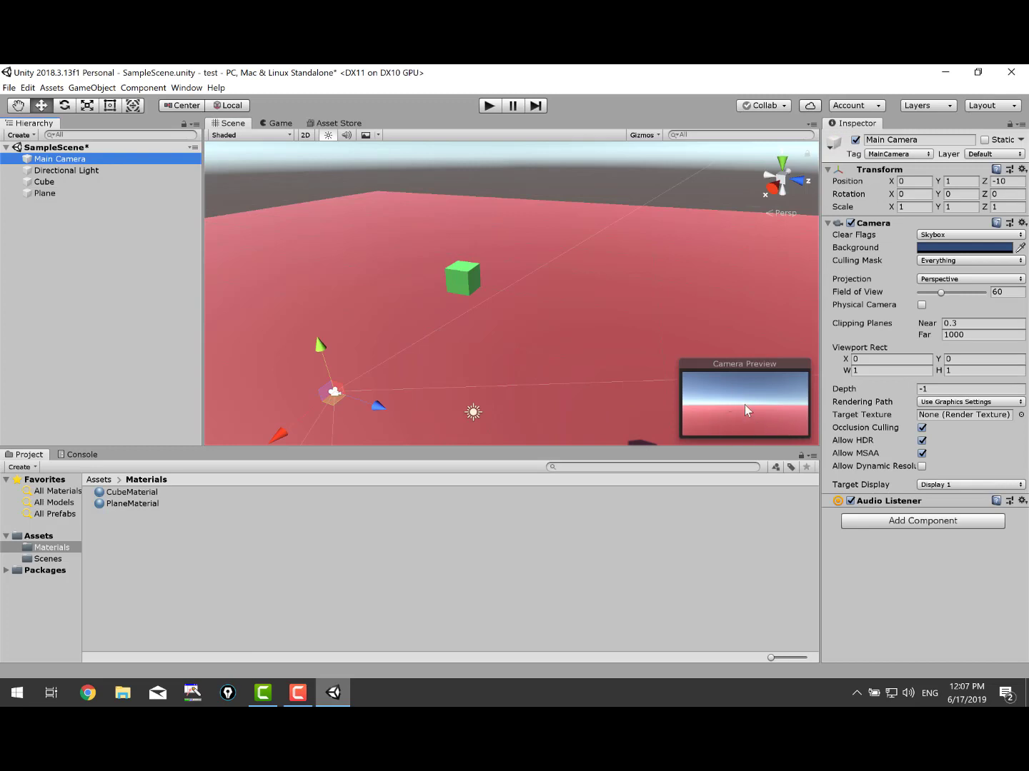
{"action": "scroll", "coordinate": [304, 307], "scroll_direction": "down", "scroll_amount": 2}
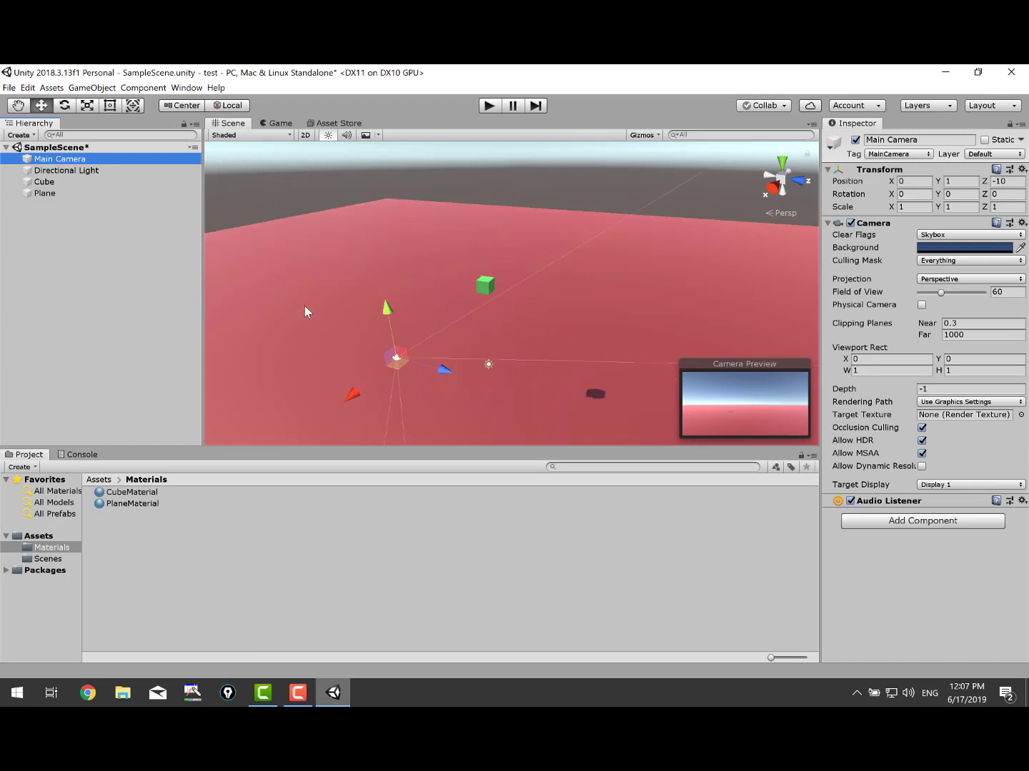
{"action": "scroll", "coordinate": [435, 371], "scroll_direction": "down", "scroll_amount": 3}
{"action": "right_click_drag", "start_coordinate": [363, 360], "coordinate": [607, 379]}
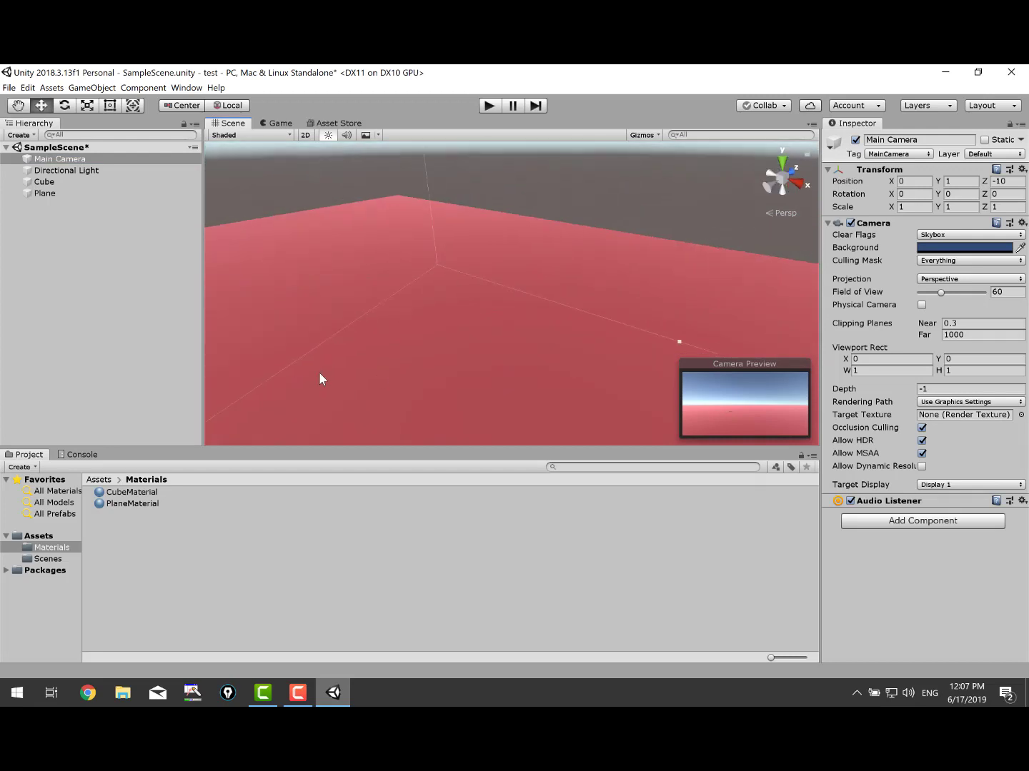
{"action": "middle_click_drag", "start_coordinate": [319, 372], "coordinate": [500, 268]}
{"action": "right_click_drag", "start_coordinate": [373, 346], "coordinate": [443, 341]}
{"action": "middle_click_drag", "start_coordinate": [445, 338], "coordinate": [470, 320]}
{"action": "scroll", "coordinate": [470, 320], "scroll_direction": "down", "scroll_amount": 5}
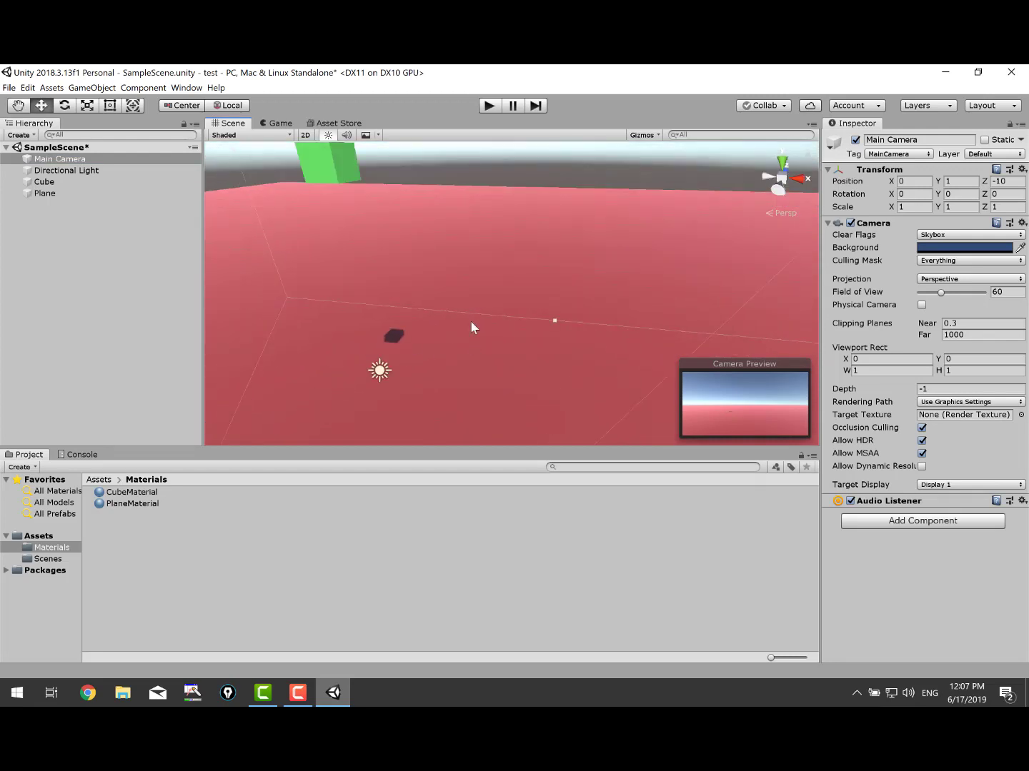
{"action": "scroll", "coordinate": [433, 377], "scroll_direction": "up", "scroll_amount": 2}
{"action": "scroll", "coordinate": [433, 377], "scroll_direction": "up", "scroll_amount": 1}
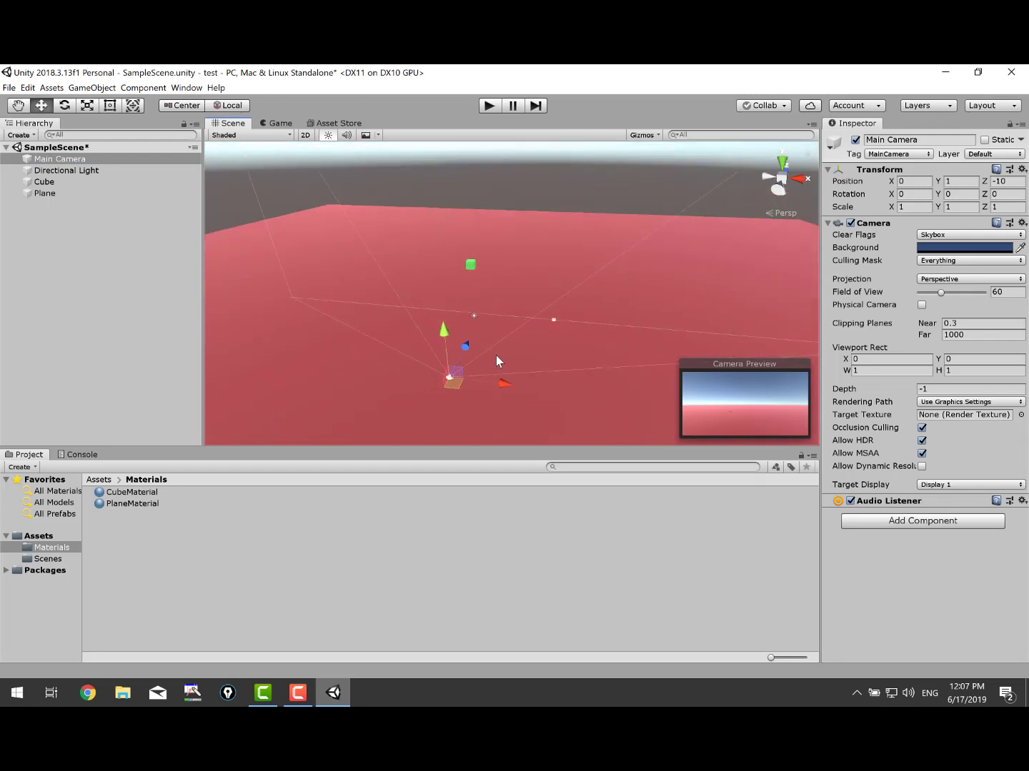
{"action": "left_click_drag", "start_coordinate": [465, 347], "coordinate": [416, 349]}
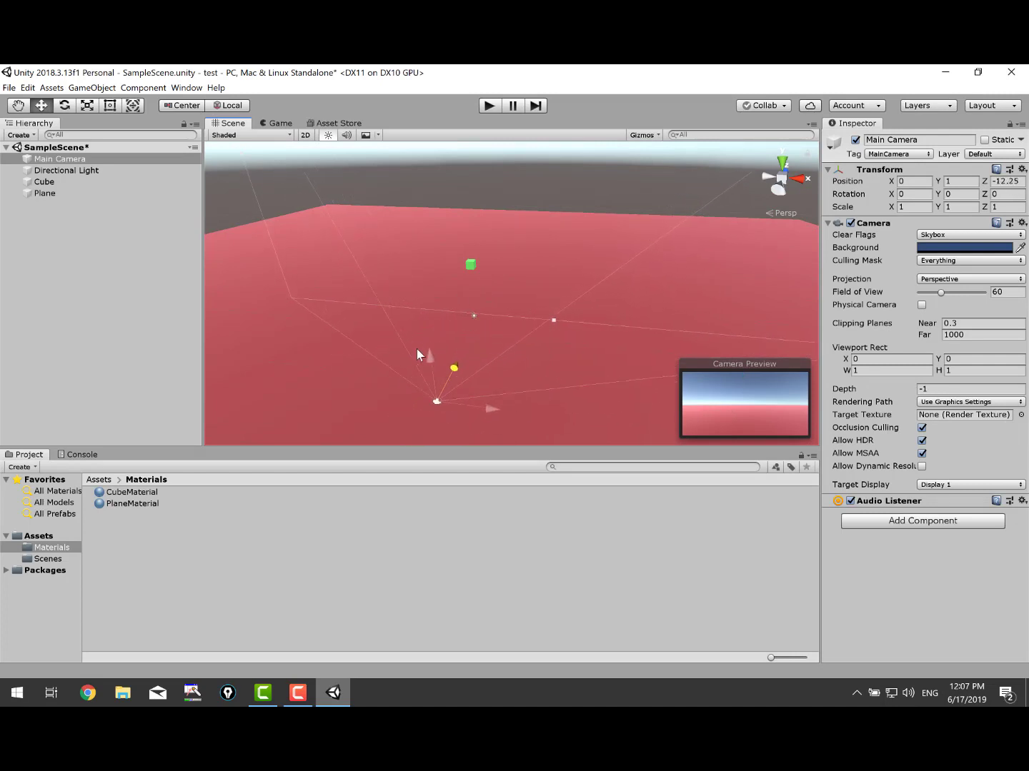
{"action": "right_click_drag", "start_coordinate": [416, 348], "coordinate": [383, 315]}
Tilt the camera to Rotation X 30 and raise it to Position Y 16.5.
{"action": "left_click_drag", "start_coordinate": [236, 304], "coordinate": [237, 205]}
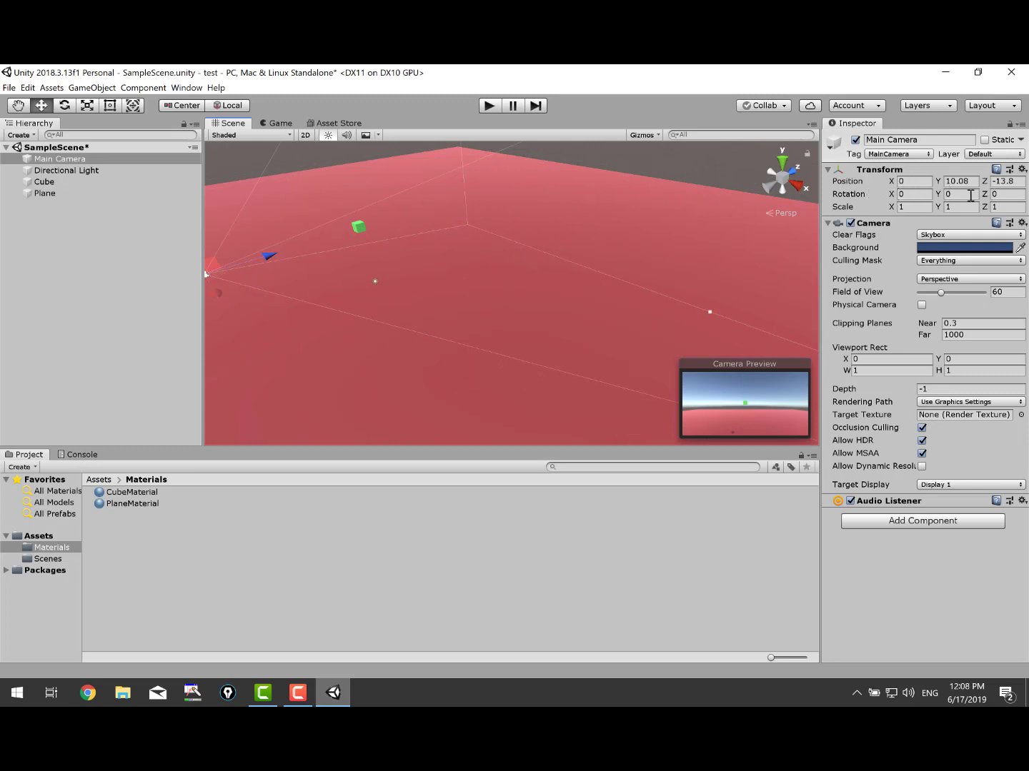
{"action": "left_click_drag", "start_coordinate": [892, 194], "coordinate": [728, 172]}
{"action": "left_click", "coordinate": [927, 207]}
{"action": "left_click", "coordinate": [922, 196]}
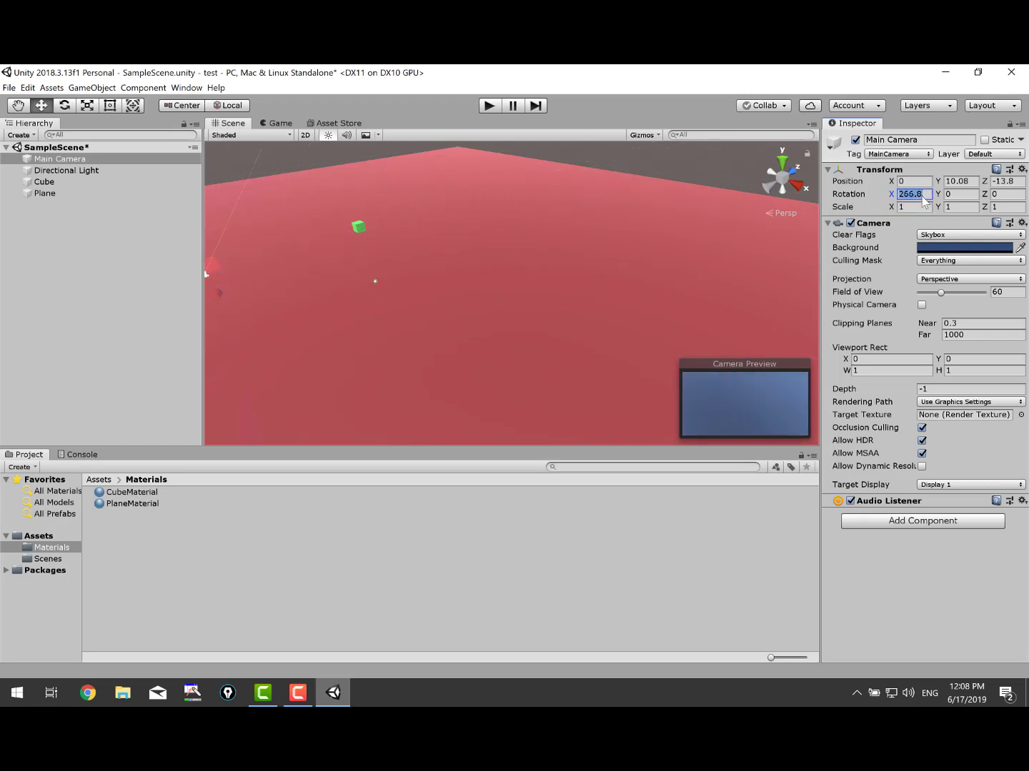
{"action": "key", "text": "BackSpace"}
{"action": "type", "text": "30"}
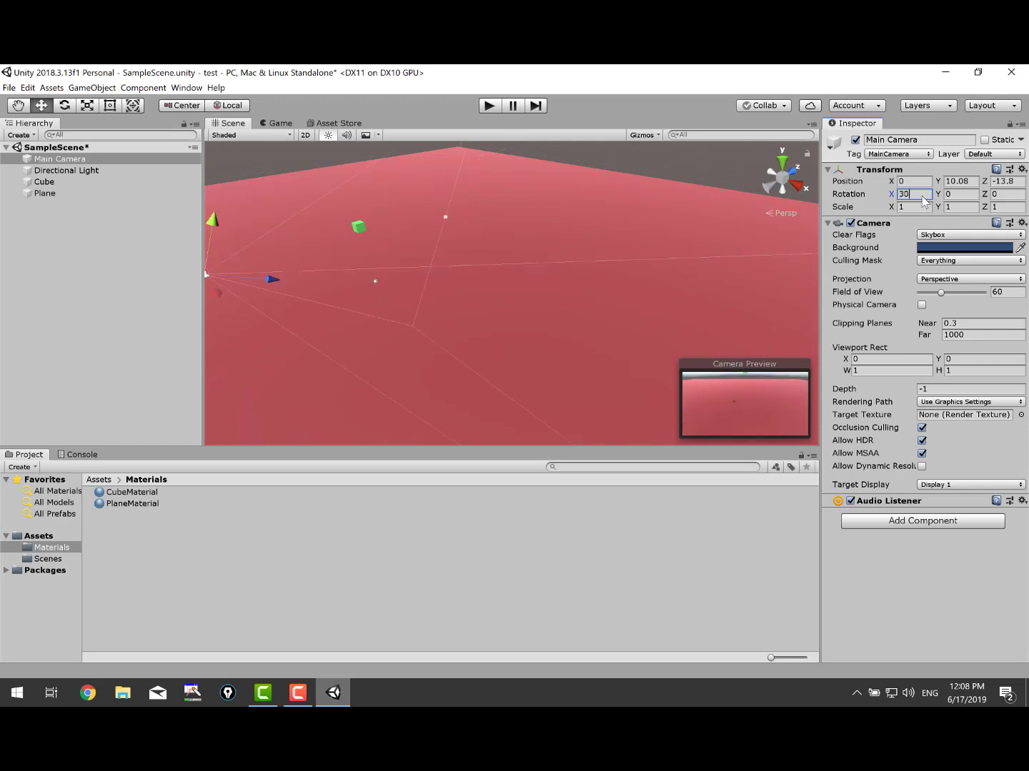
{"action": "left_click", "coordinate": [950, 184]}
{"action": "type", "text": "16.5"}
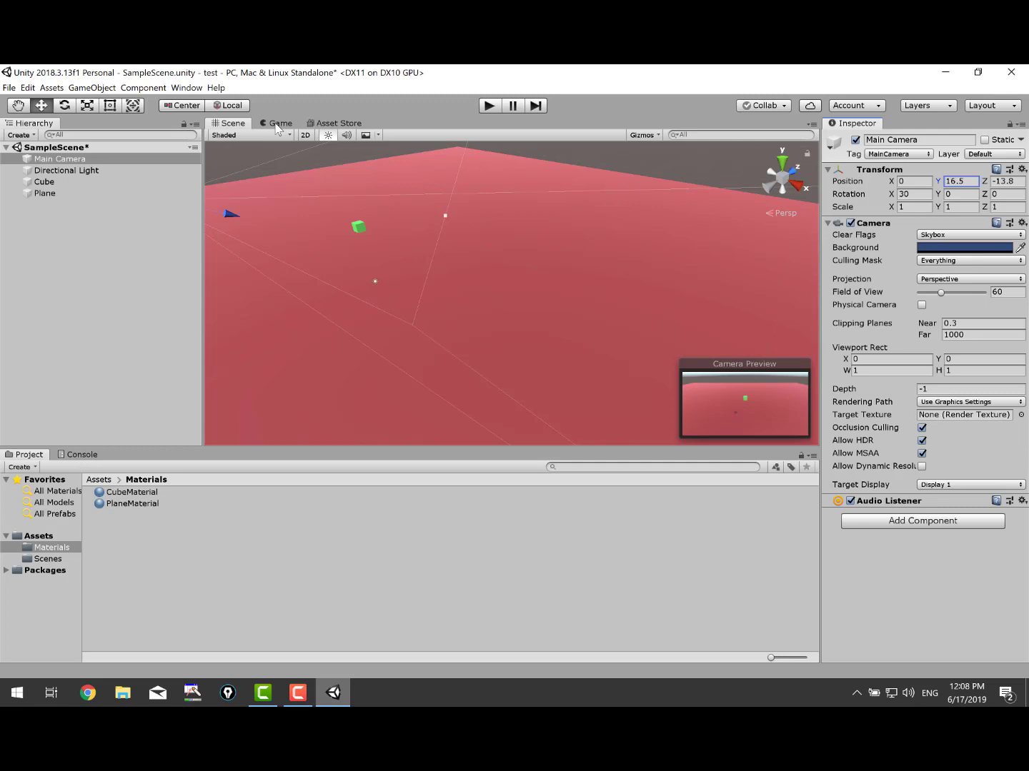
Preview the scene through the Game view in a brief play-mode run.
{"action": "left_click", "coordinate": [279, 125]}
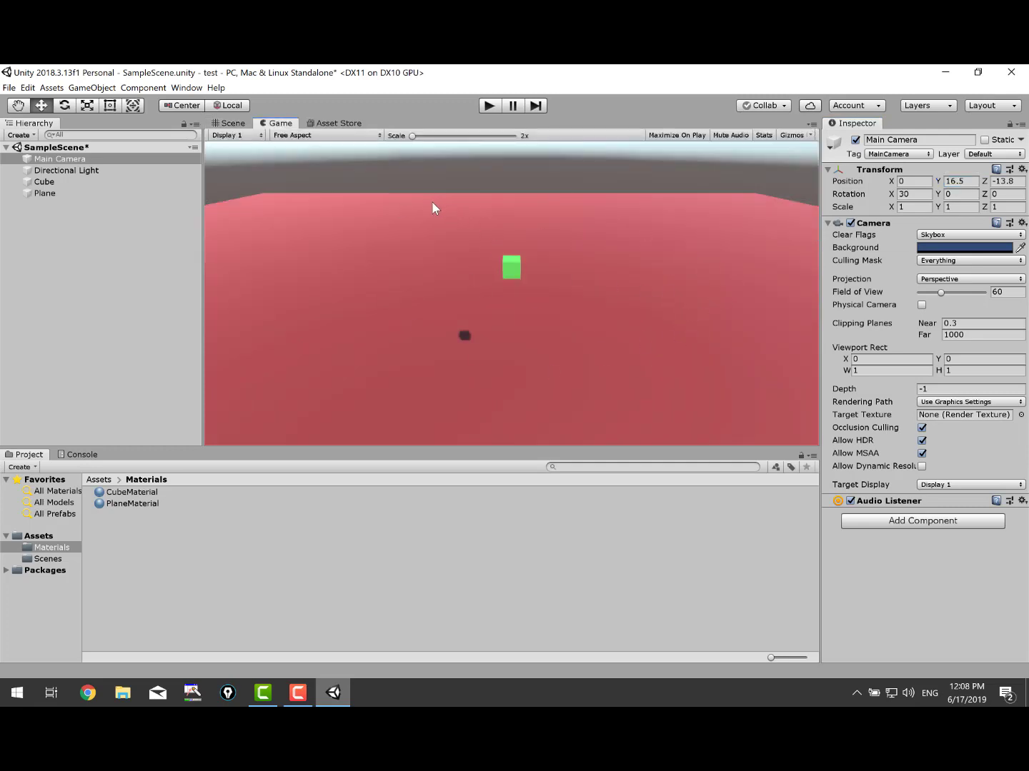
{"action": "left_click", "coordinate": [489, 105]}
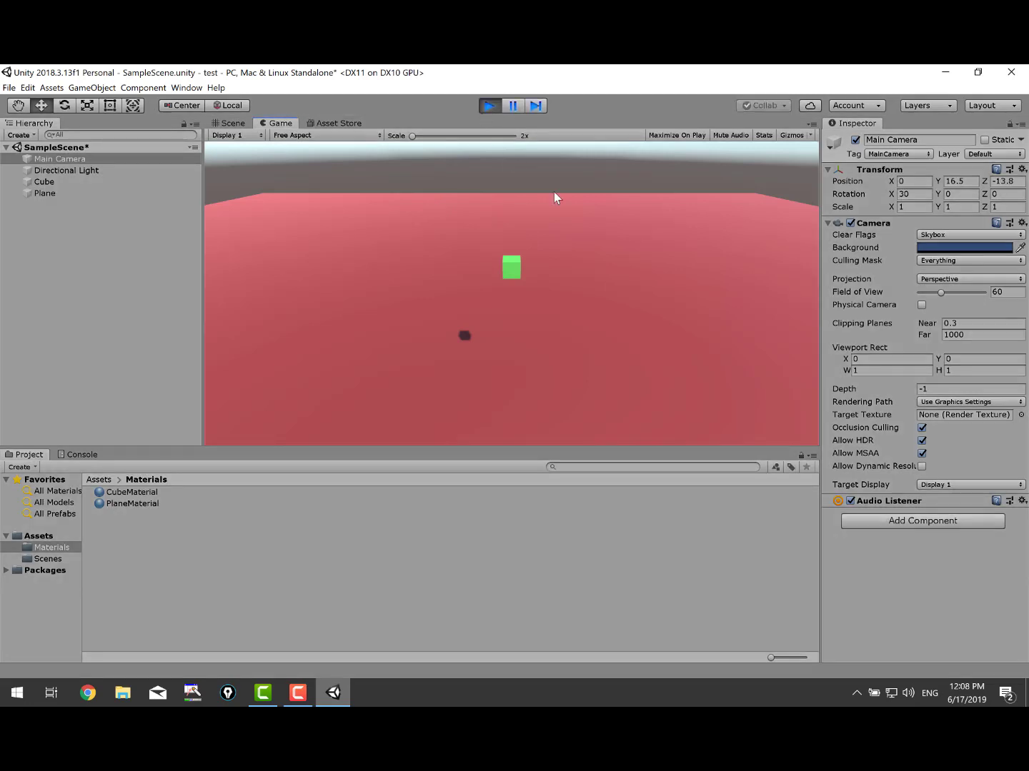
{"action": "left_click", "coordinate": [489, 106]}
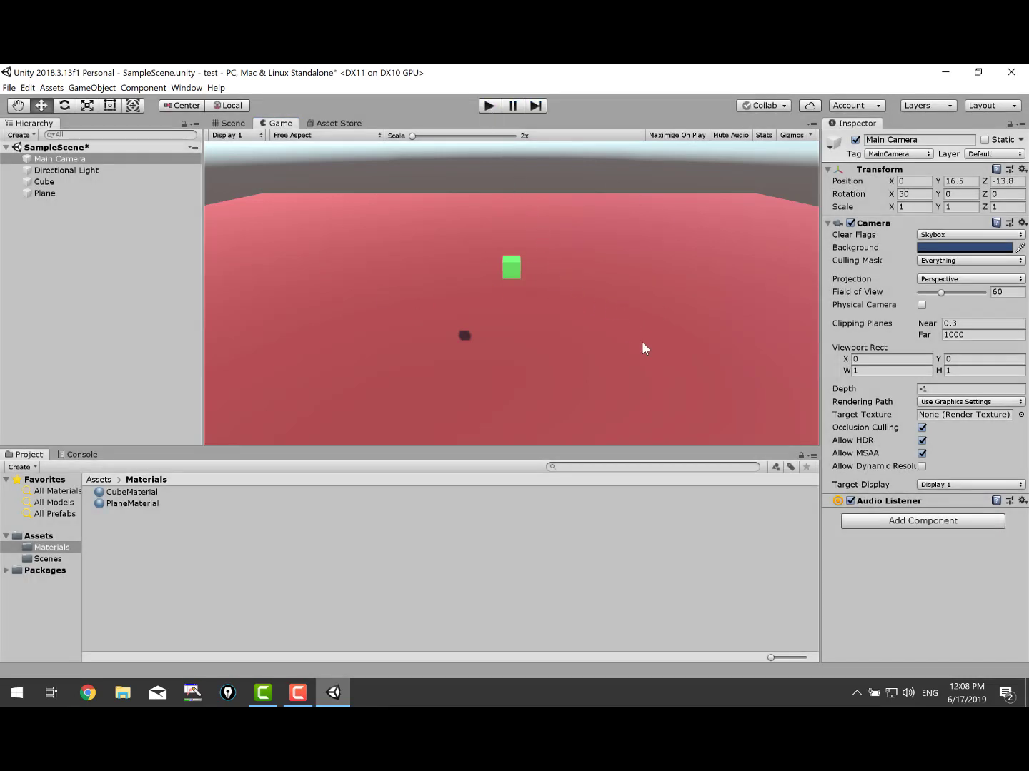
Add a 3D Rigidbody component to the Cube.
{"action": "left_click", "coordinate": [57, 182]}
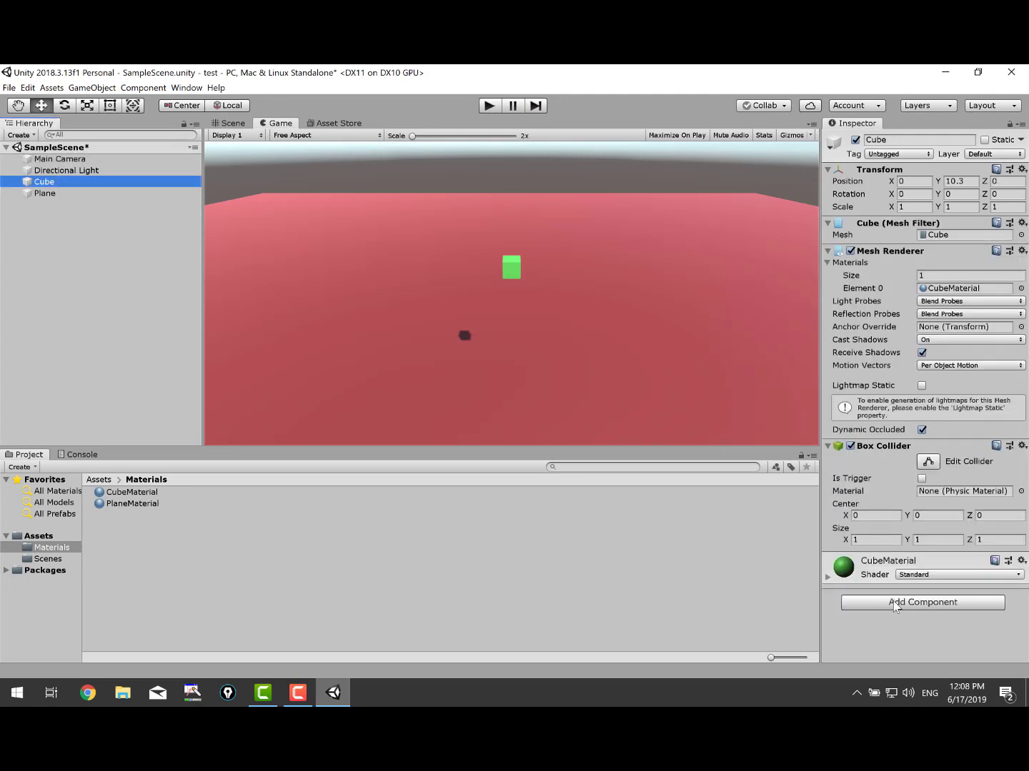
{"action": "left_click", "coordinate": [894, 604]}
{"action": "type", "text": "ri"}
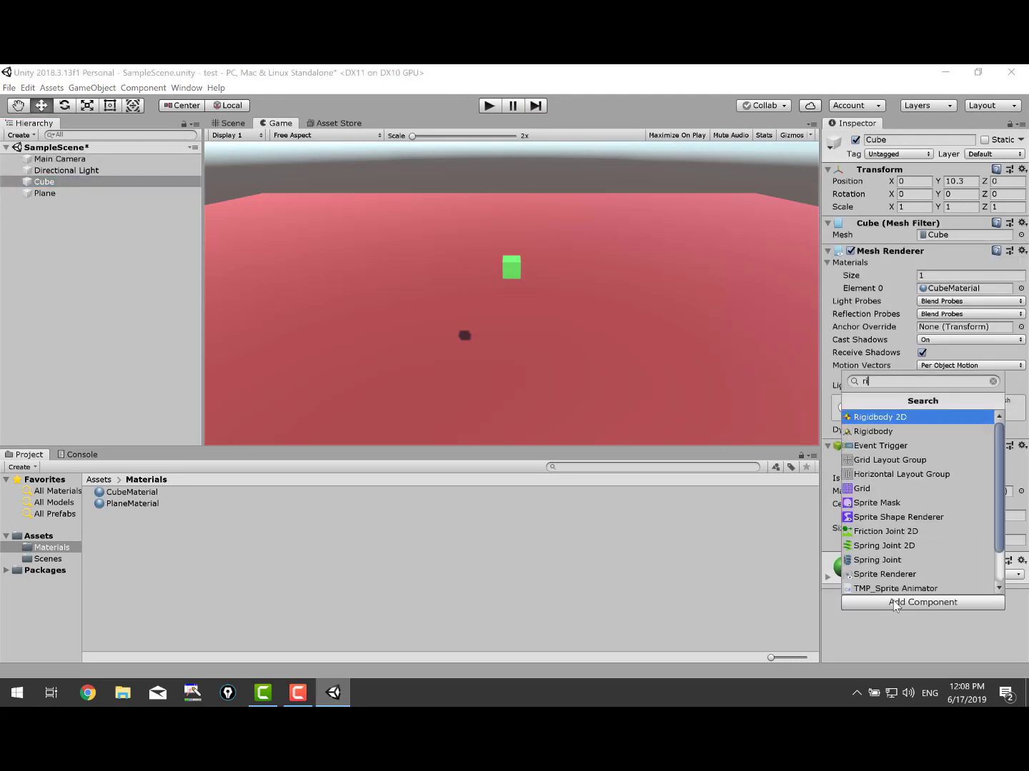
{"action": "key", "text": "Down"}
{"action": "key", "text": "Return"}
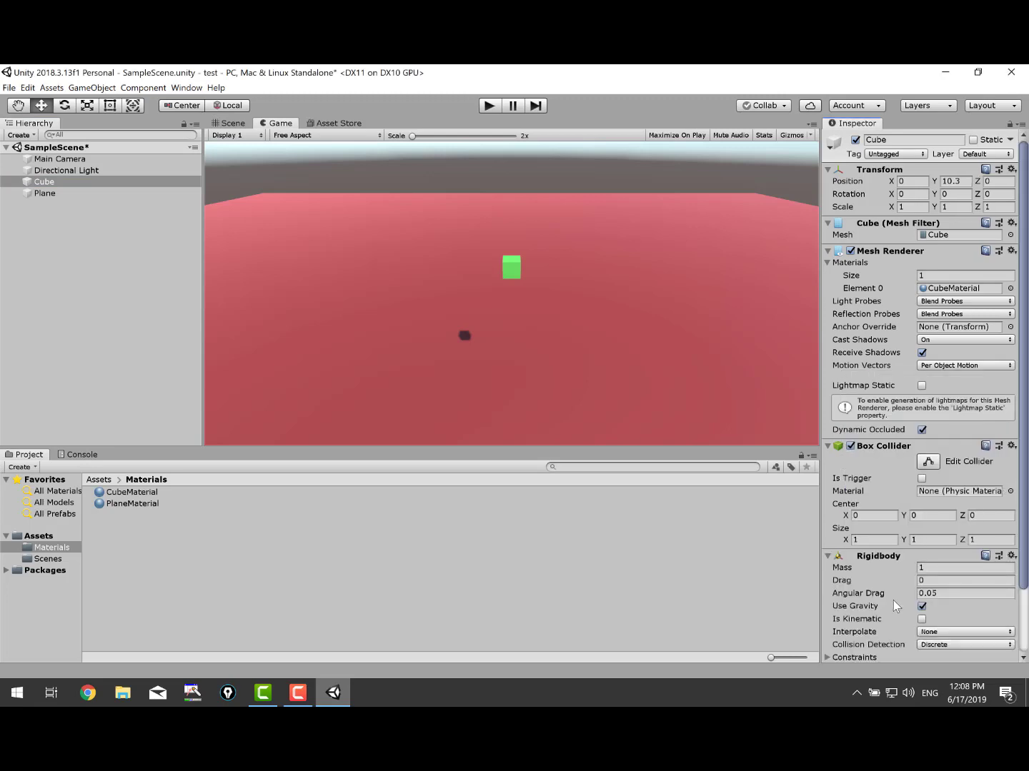
{"action": "scroll", "coordinate": [889, 579], "scroll_direction": "down", "scroll_amount": 3}
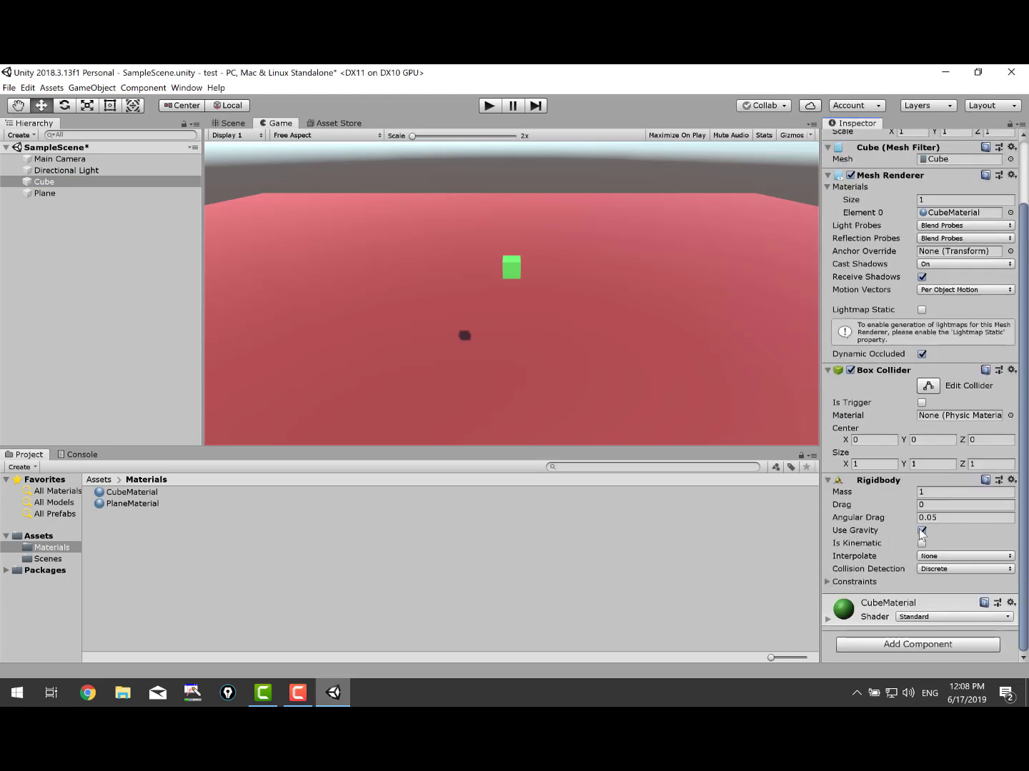
Play the scene to watch the Cube fall onto the plane, then select the Plane.
{"action": "left_click", "coordinate": [488, 105]}
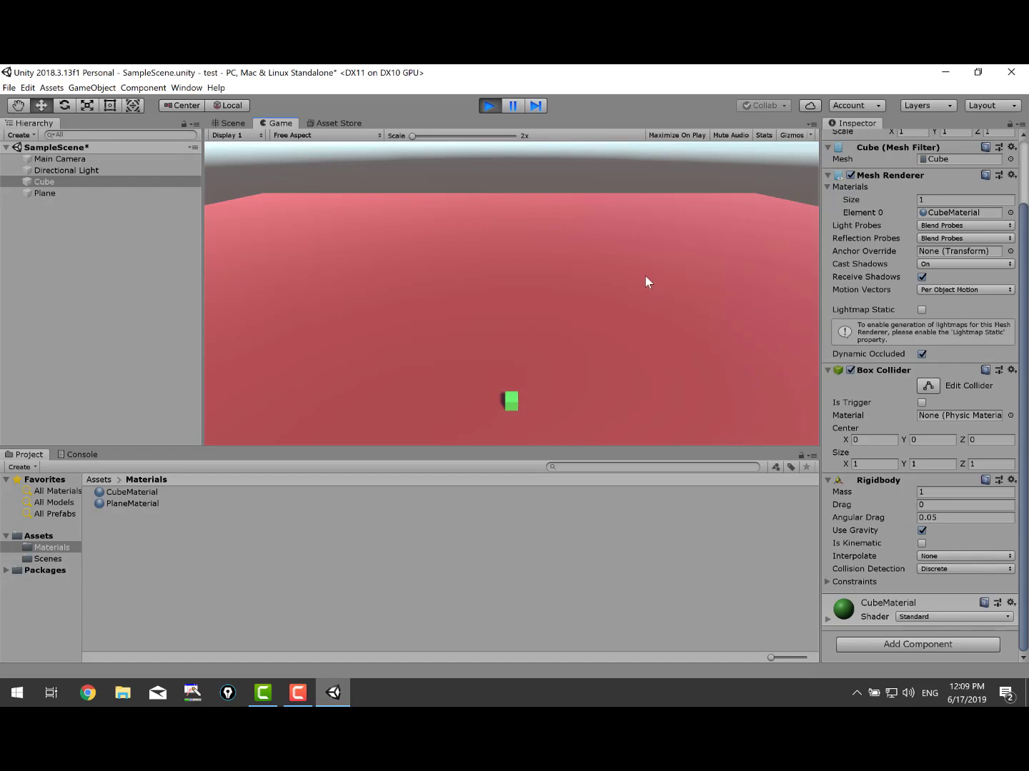
{"action": "left_click", "coordinate": [490, 107]}
{"action": "left_click", "coordinate": [50, 193]}
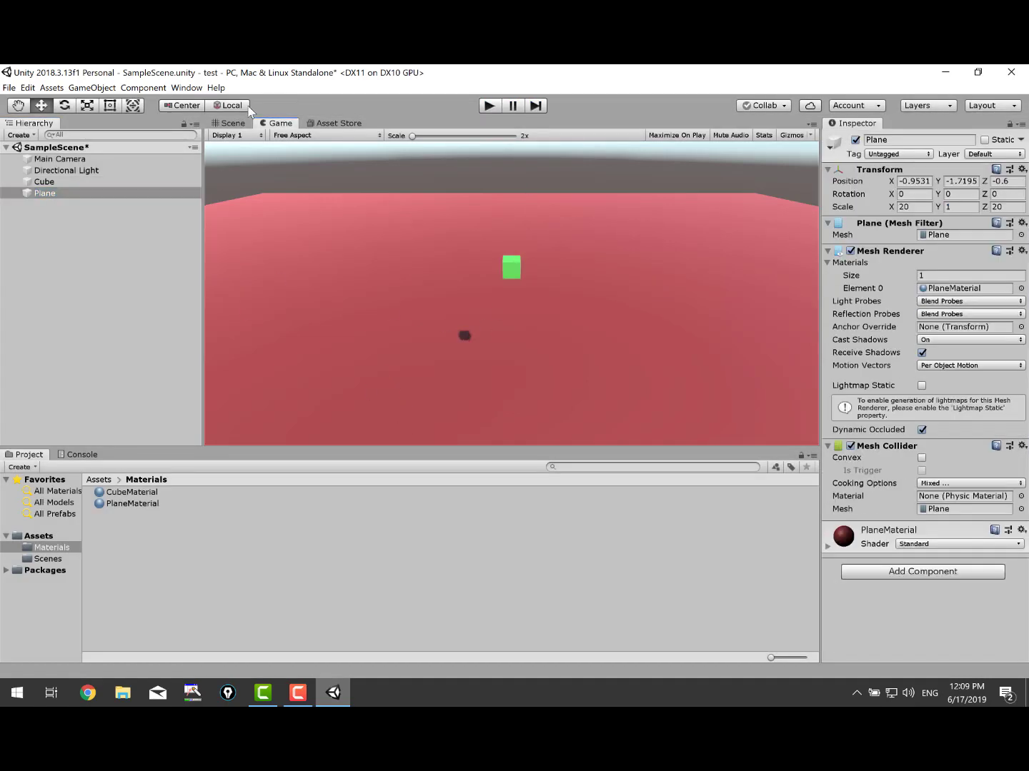
Disable the Plane's Mesh Collider and test that the Cube falls through it.
{"action": "left_click", "coordinate": [224, 124]}
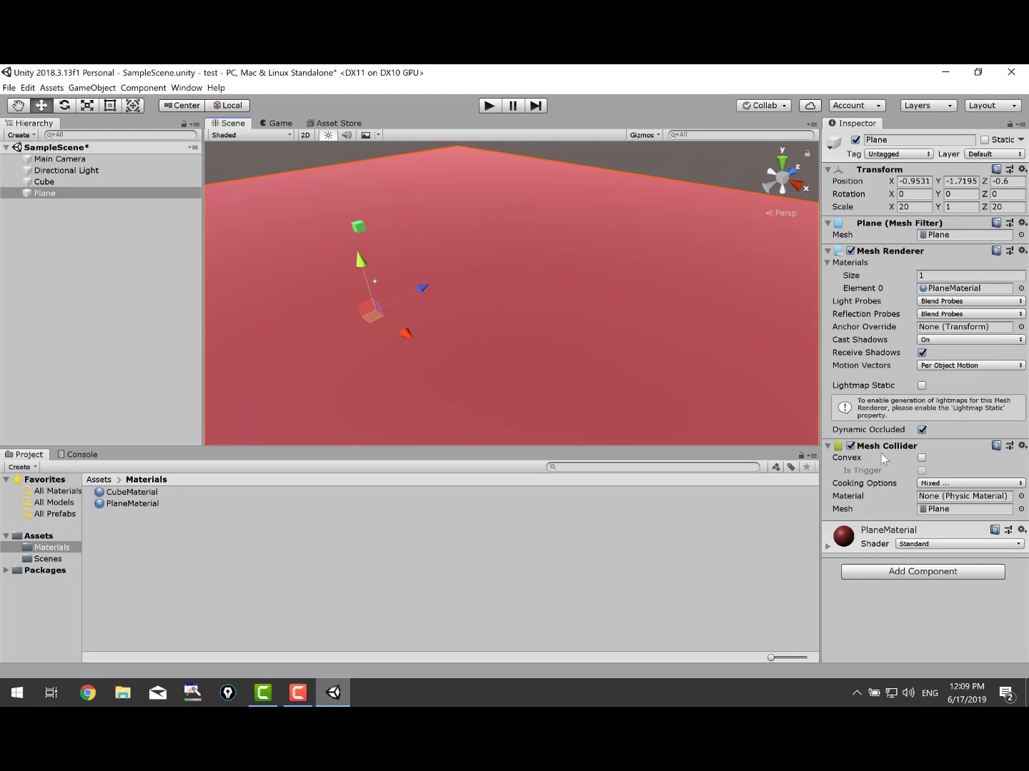
{"action": "left_click", "coordinate": [850, 446]}
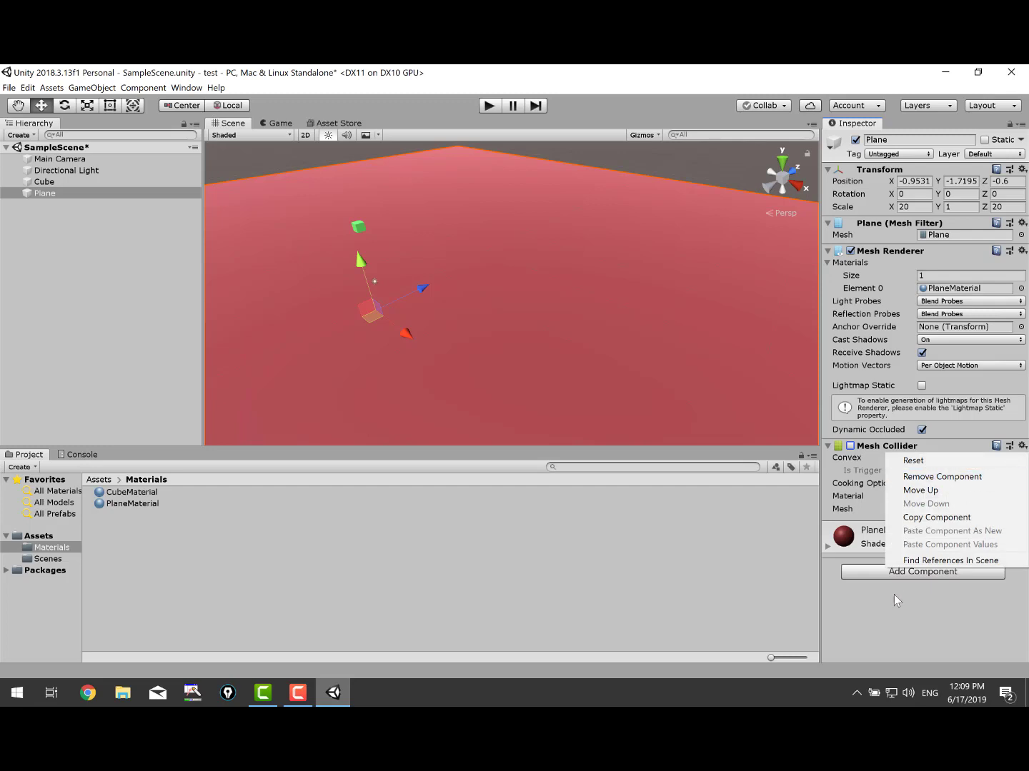
{"action": "left_click", "coordinate": [887, 630]}
{"action": "left_click", "coordinate": [489, 106]}
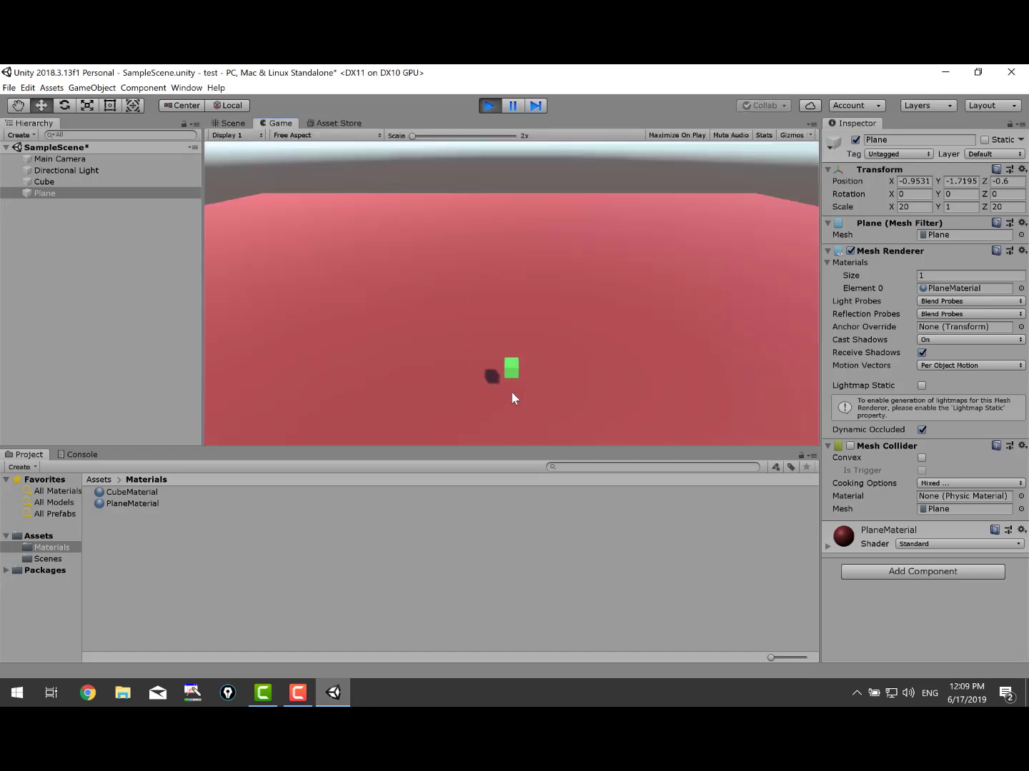
{"action": "left_click", "coordinate": [489, 106]}
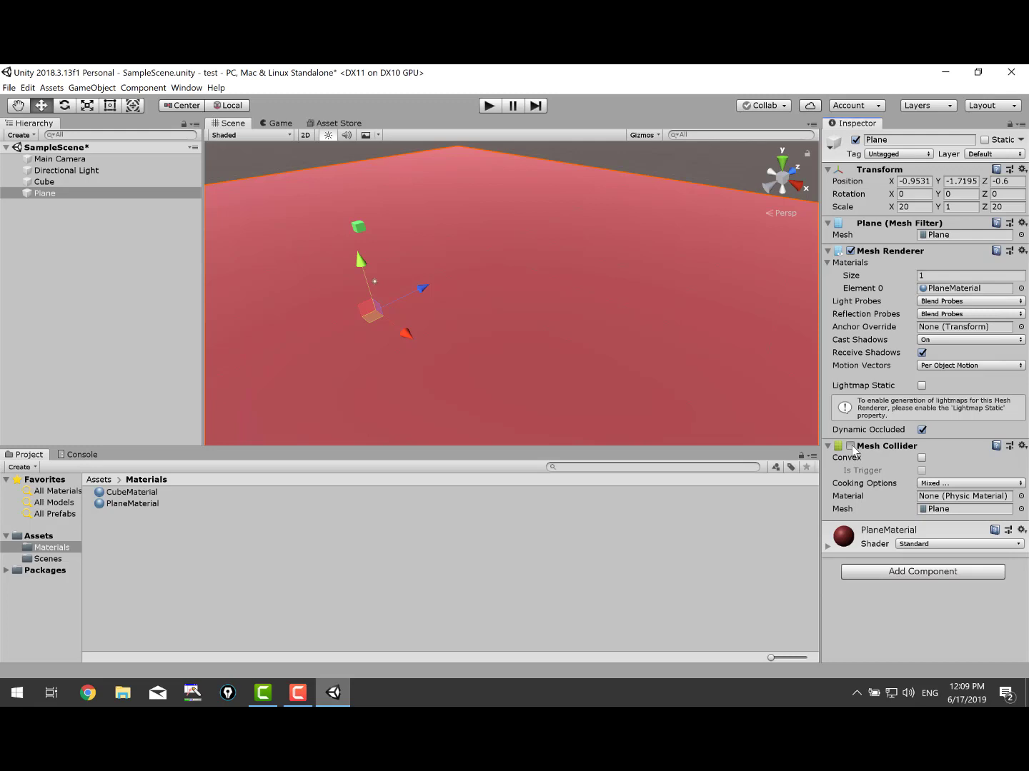
Re-enable the Plane's Mesh Collider and orbit and pan the Scene view.
{"action": "left_click", "coordinate": [850, 446]}
{"action": "right_click_drag", "start_coordinate": [379, 337], "coordinate": [507, 318]}
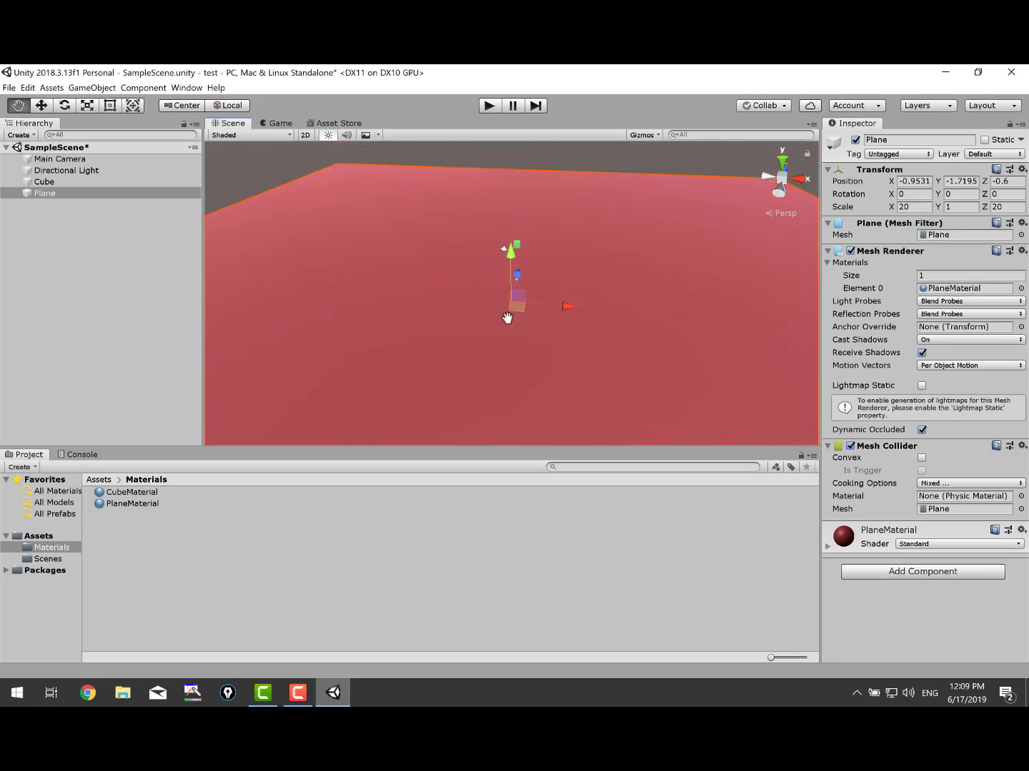
{"action": "middle_click_drag", "start_coordinate": [508, 317], "coordinate": [480, 321]}
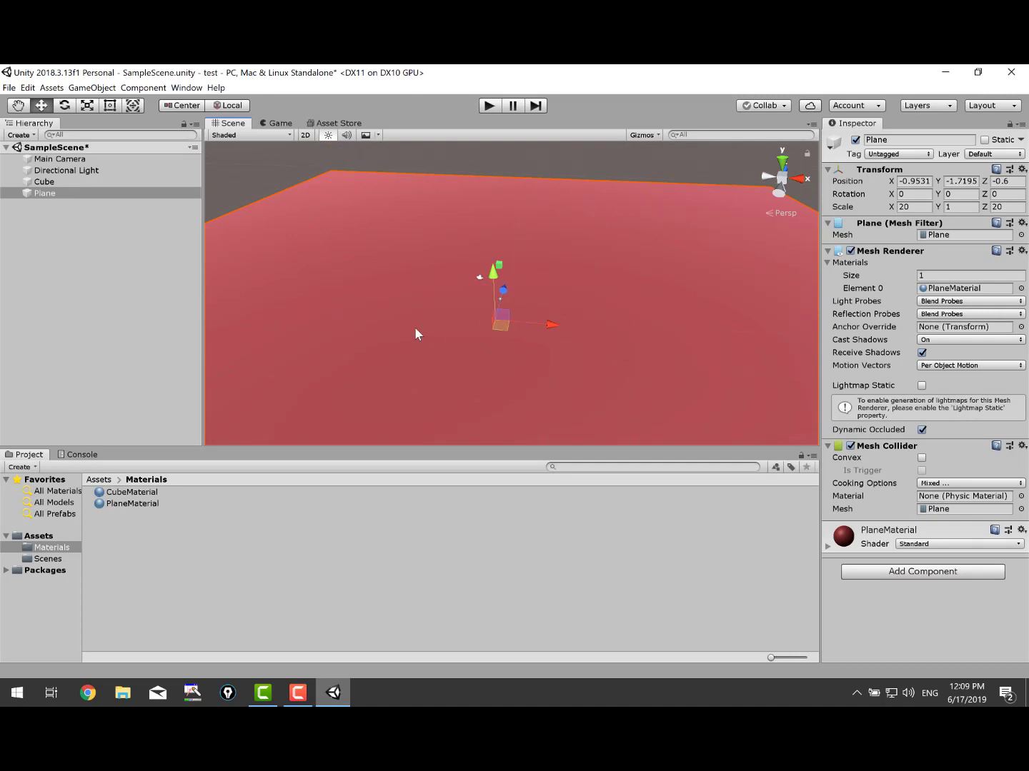
{"action": "left_click", "coordinate": [10, 87]}
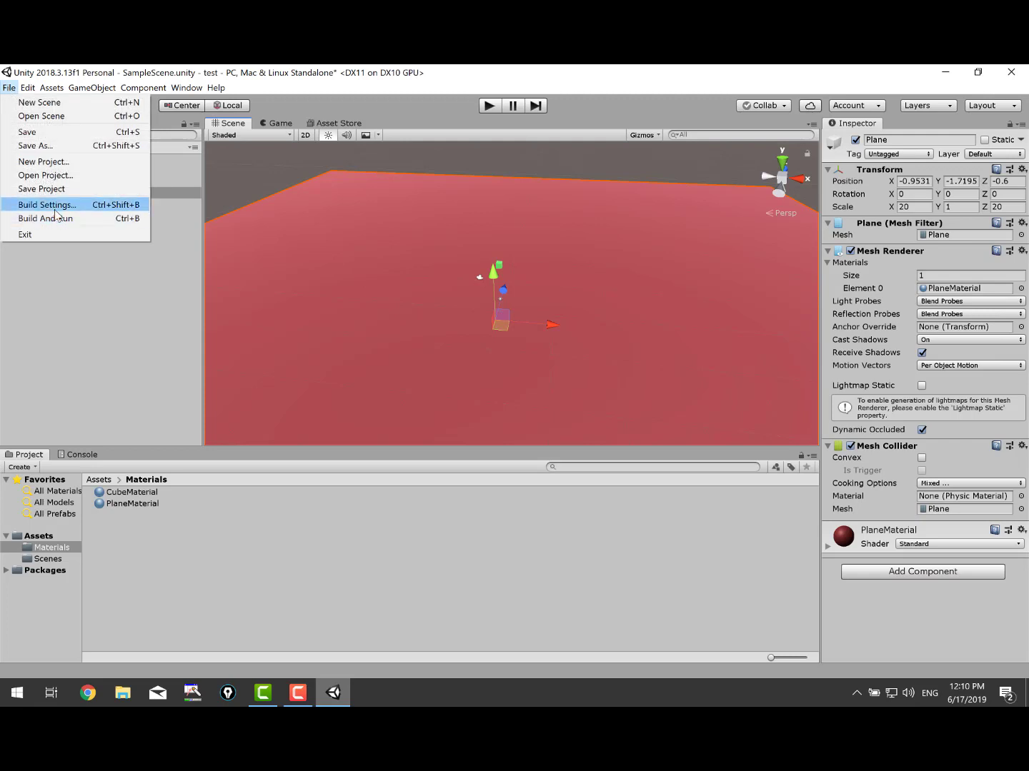
{"action": "left_click", "coordinate": [56, 207]}
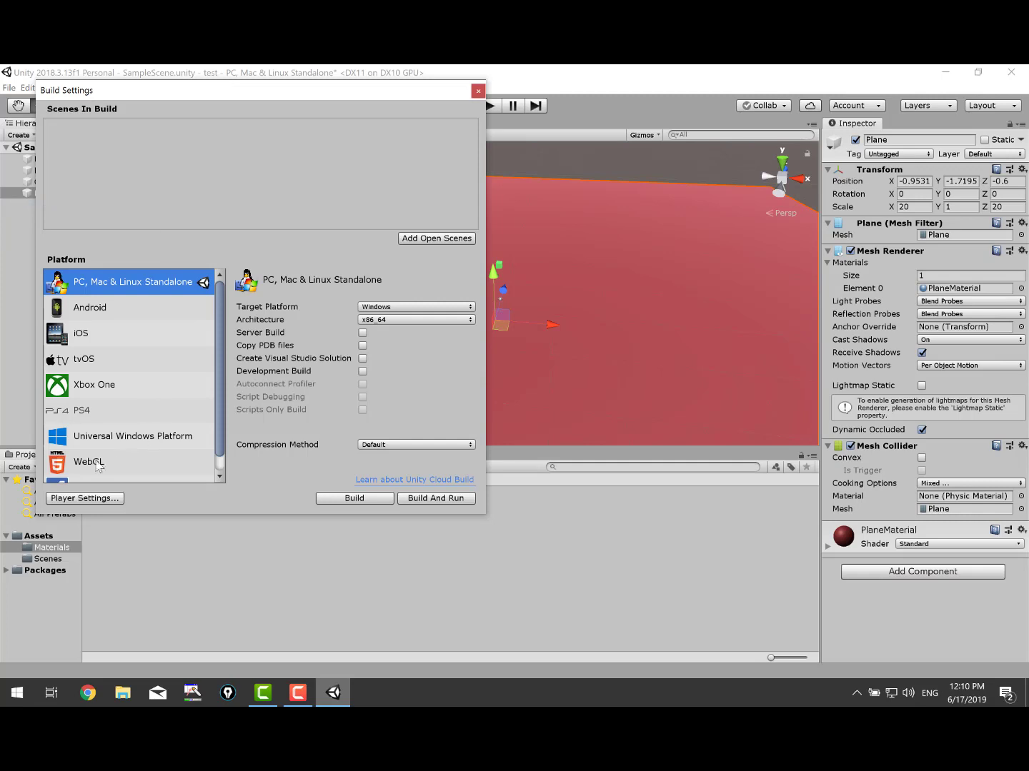
{"action": "left_click", "coordinate": [478, 90]}
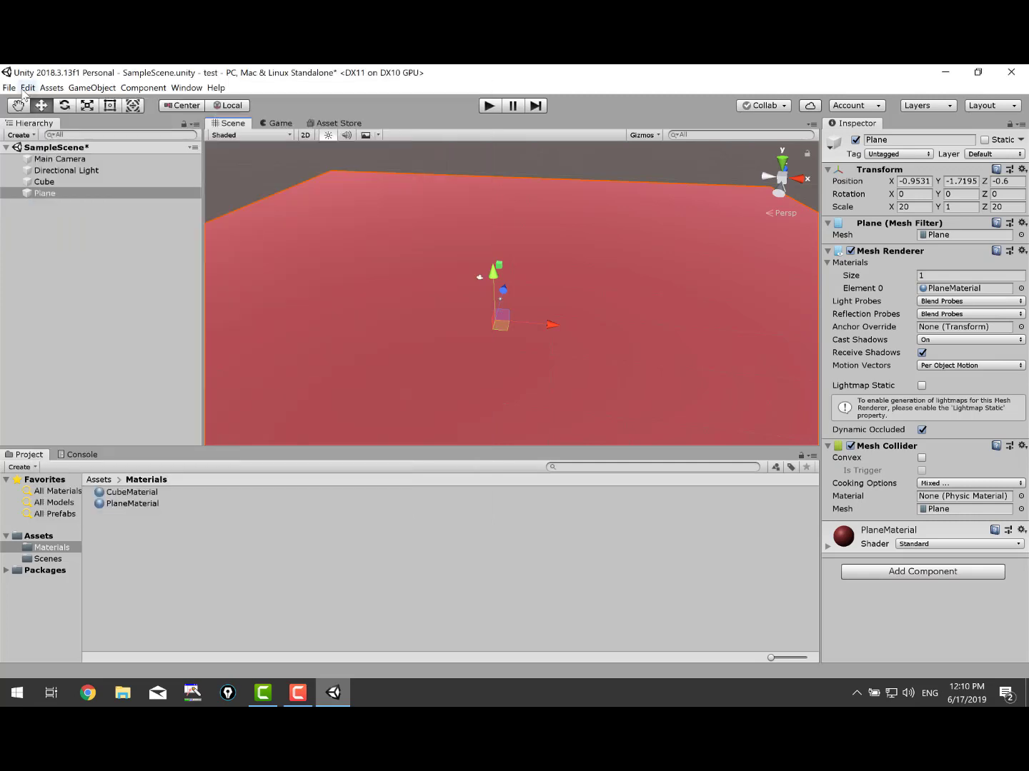
{"action": "left_click", "coordinate": [10, 88]}
{"action": "left_click", "coordinate": [28, 87]}
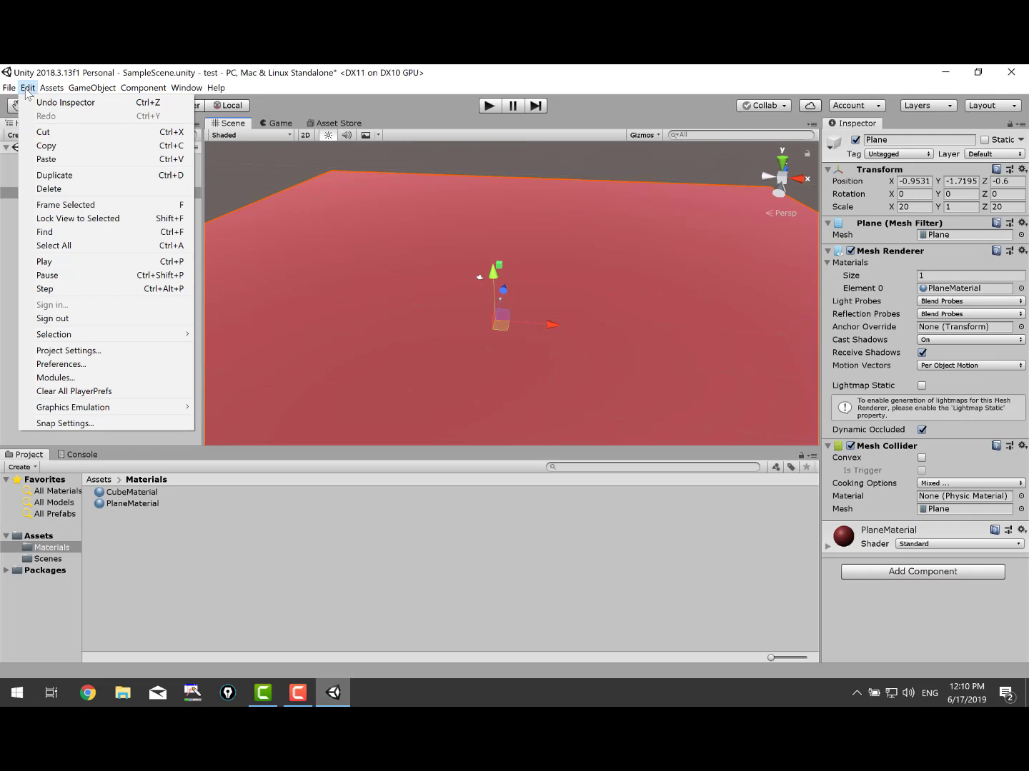
{"action": "left_click", "coordinate": [61, 364]}
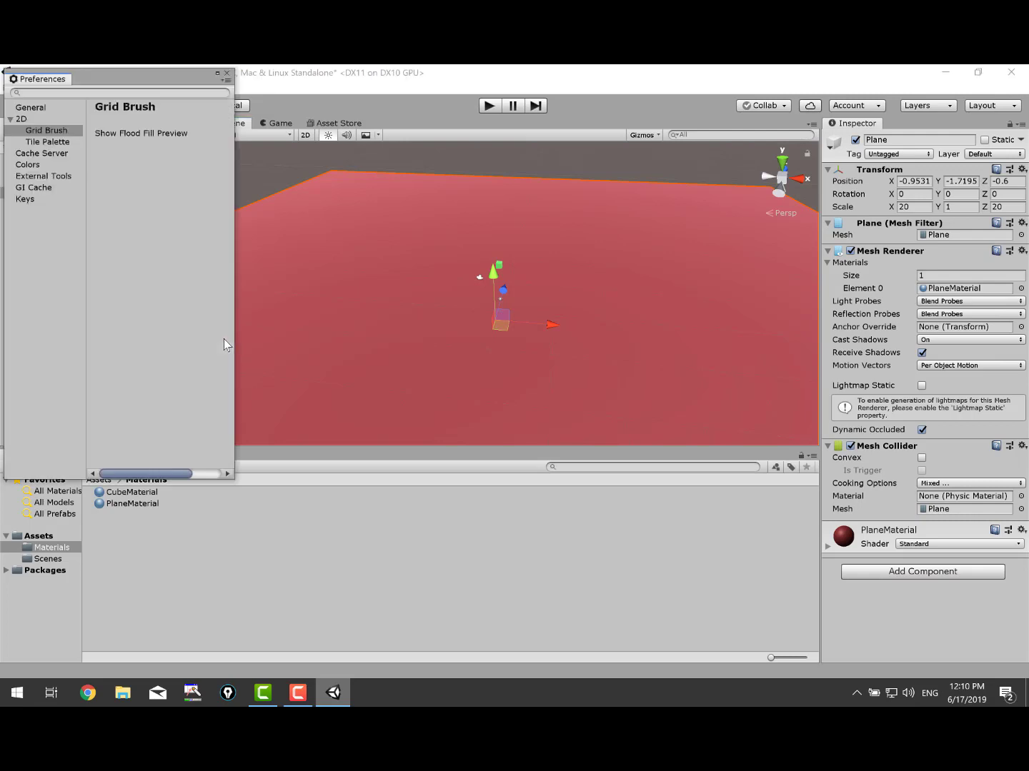
{"action": "left_click", "coordinate": [47, 179]}
{"action": "left_click_drag", "start_coordinate": [234, 317], "coordinate": [623, 330]}
{"action": "left_click", "coordinate": [274, 323]}
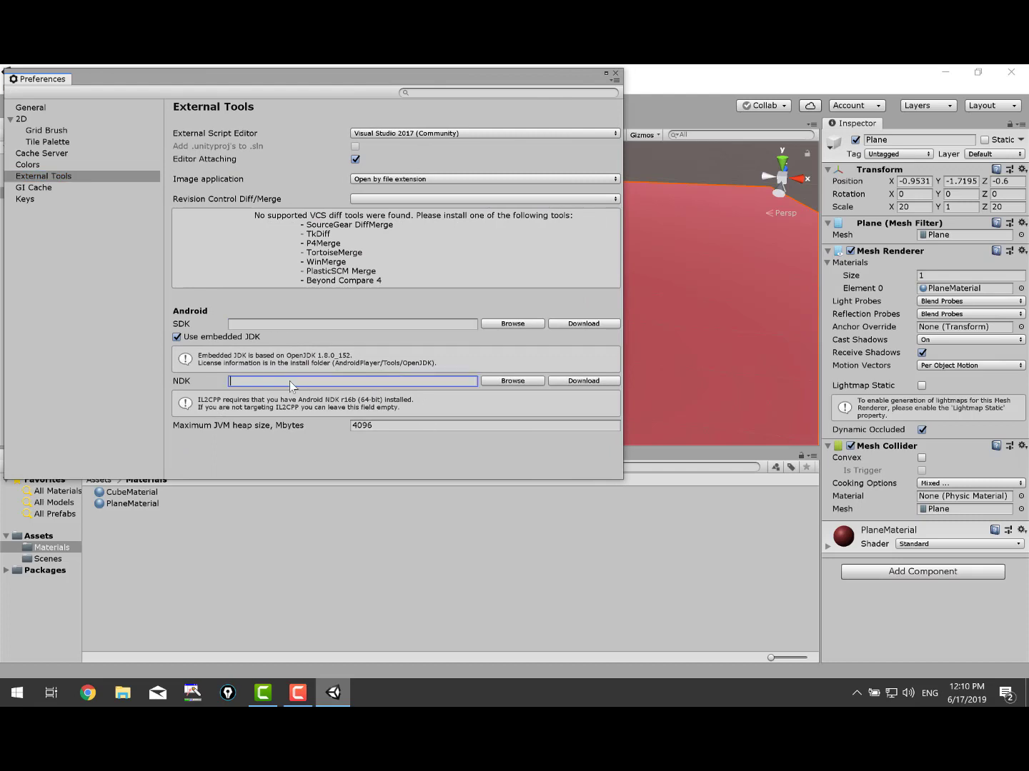
{"action": "left_click", "coordinate": [421, 427]}
{"action": "left_click", "coordinate": [360, 379]}
{"action": "left_click", "coordinate": [335, 323]}
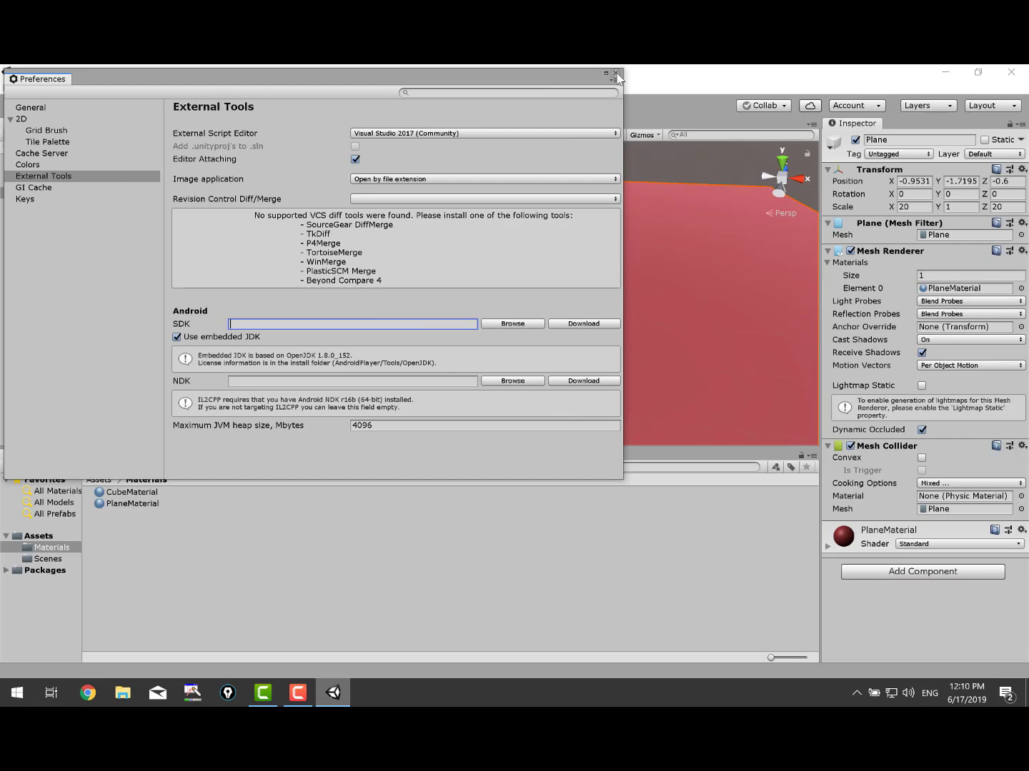
{"action": "left_click", "coordinate": [615, 73]}
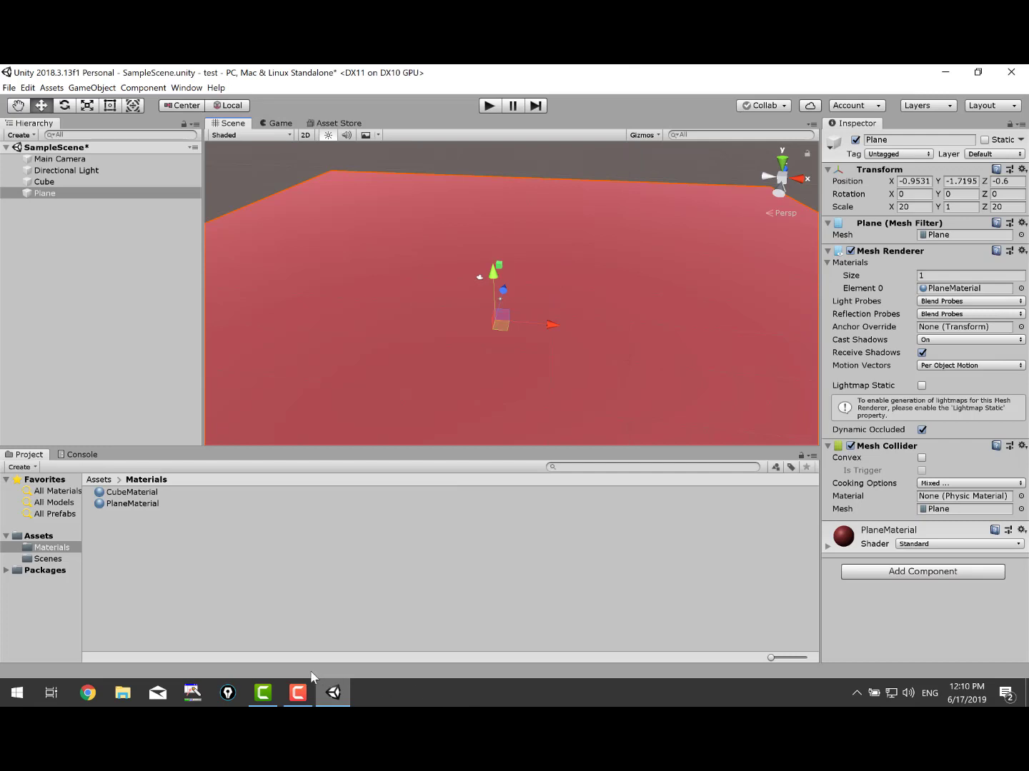
{"action": "left_click", "coordinate": [273, 693]}
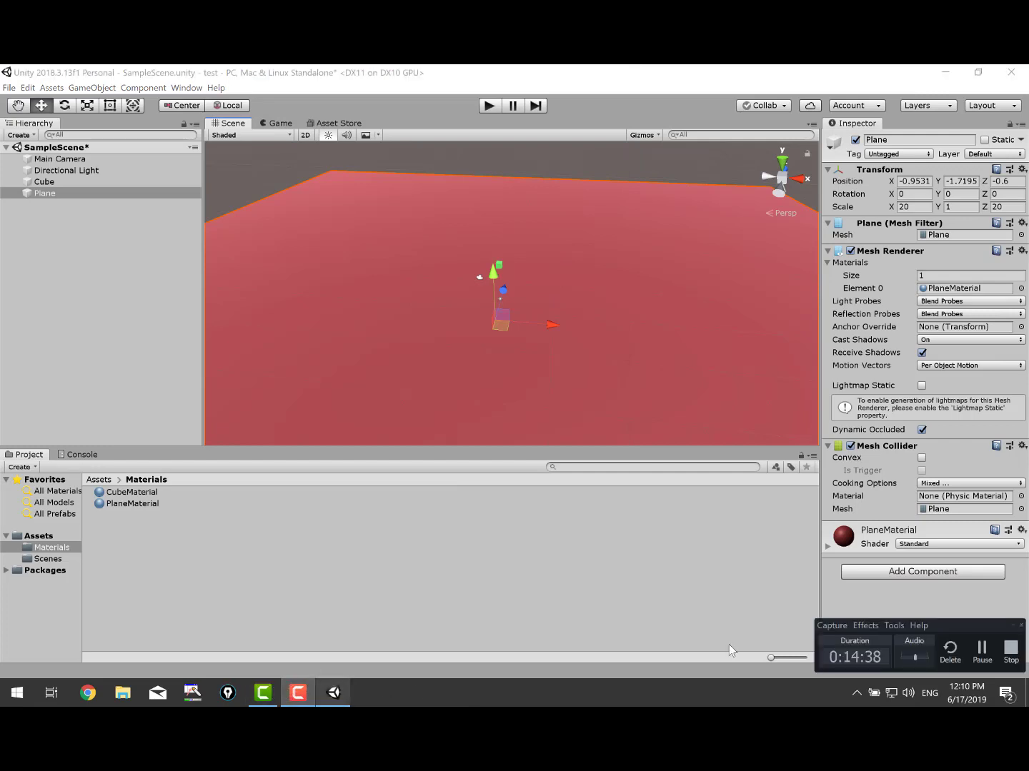